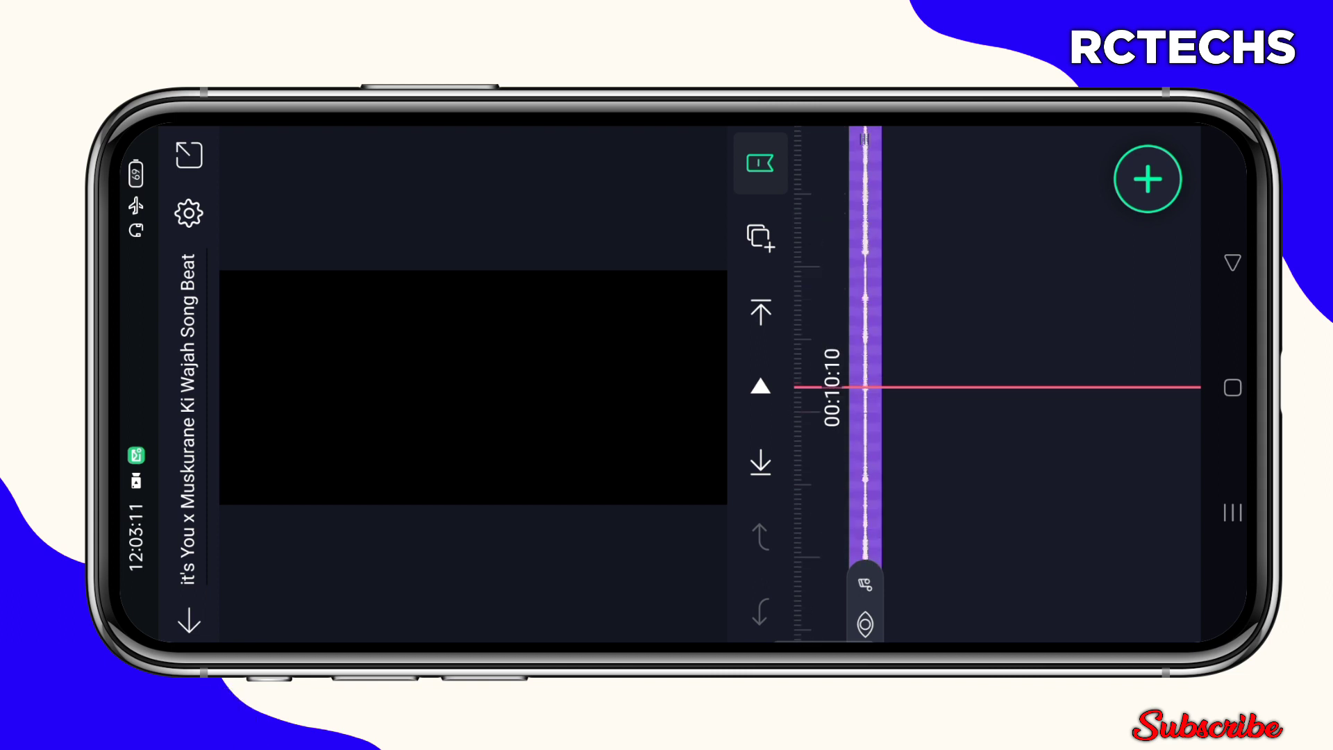
pyautogui.scroll(5, 864, 386)
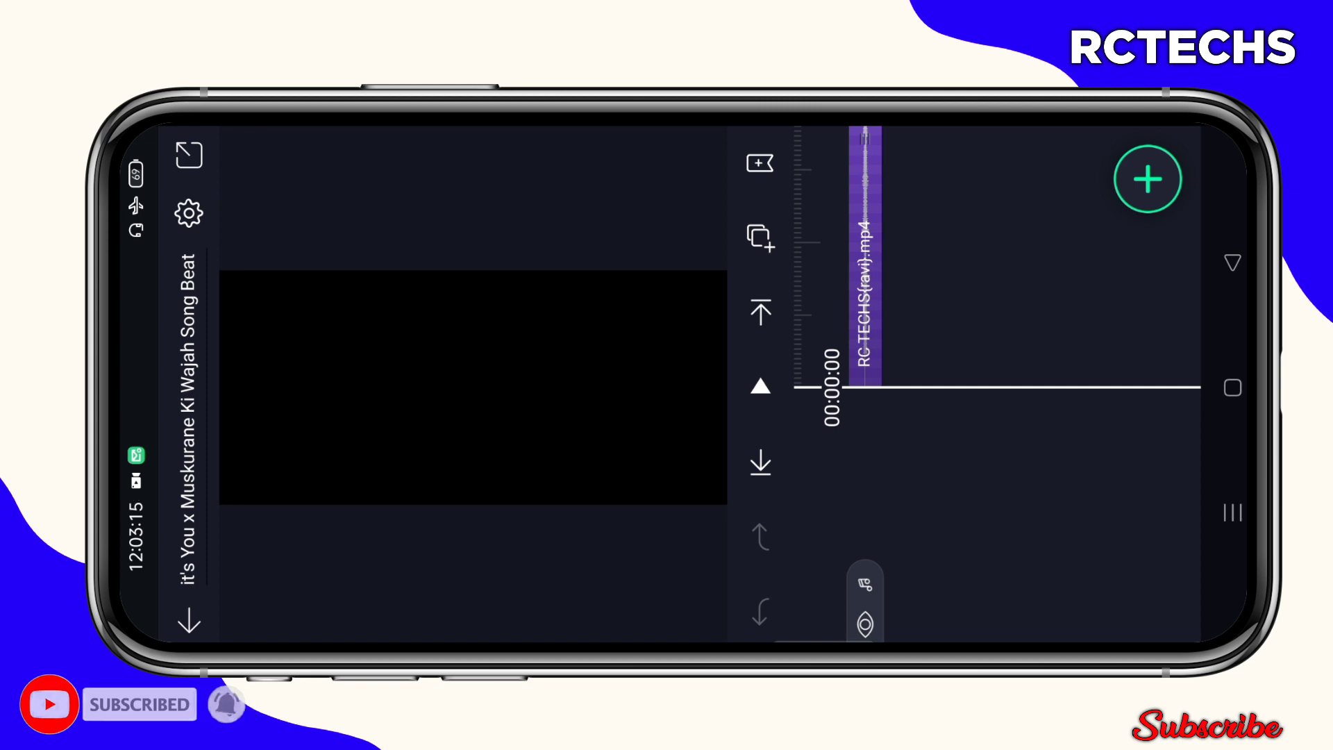
# Copy the glowing RC TECHS text layer from the Song Effect project, then close that project
pyautogui.click(1232, 263)
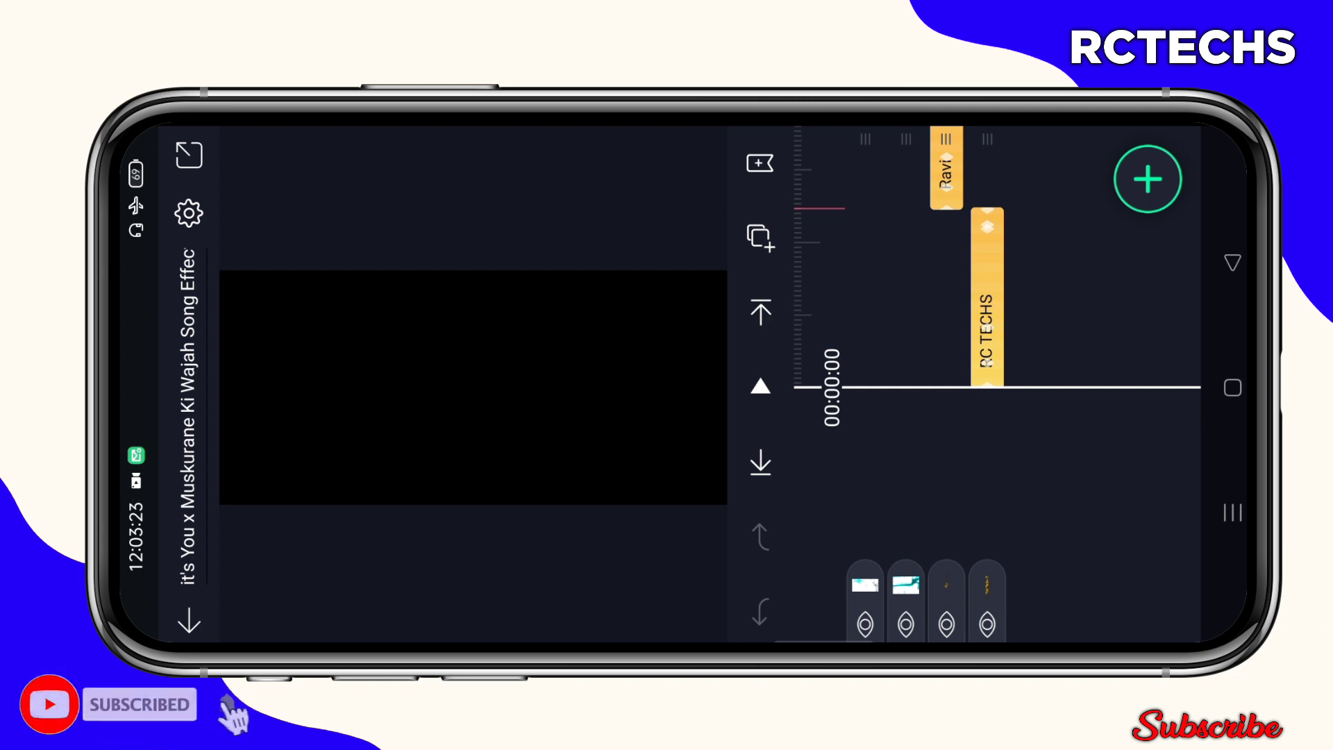
pyautogui.moveTo(1052, 292); pyautogui.dragTo(1051, 381)
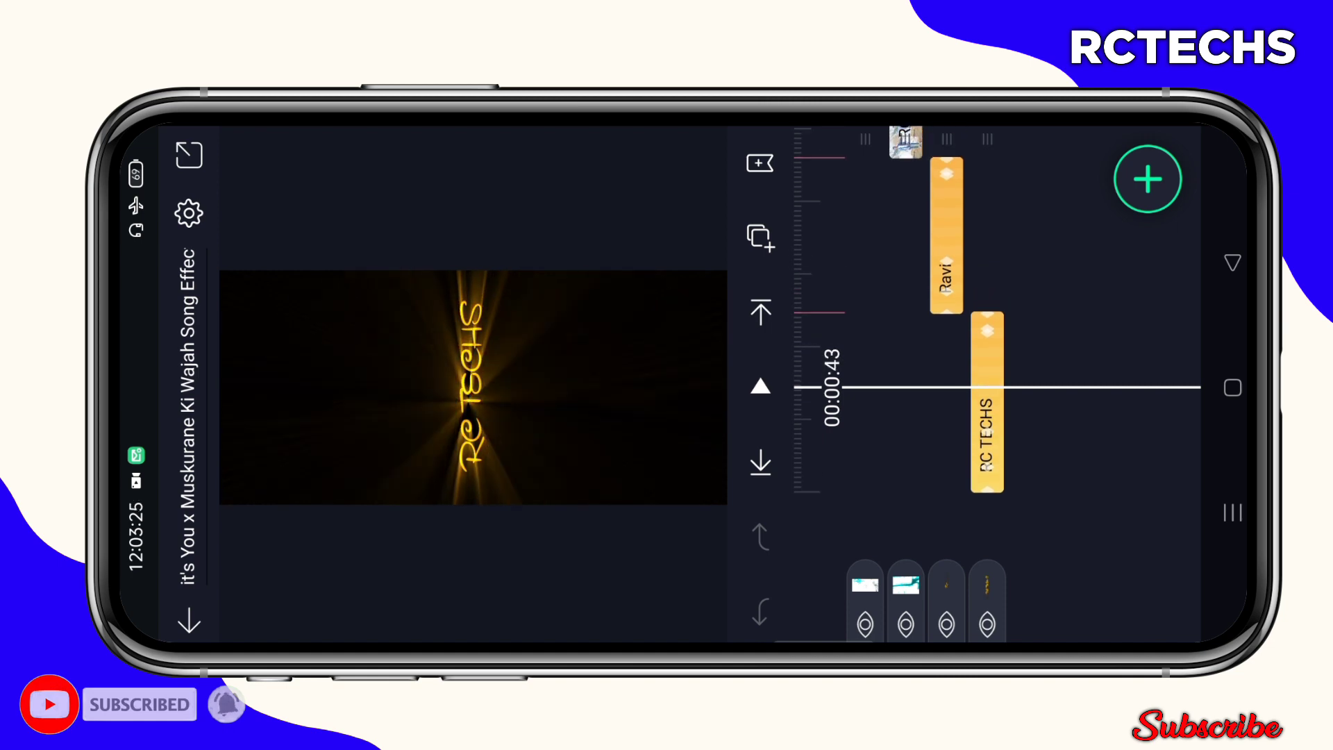
pyautogui.click(986, 417)
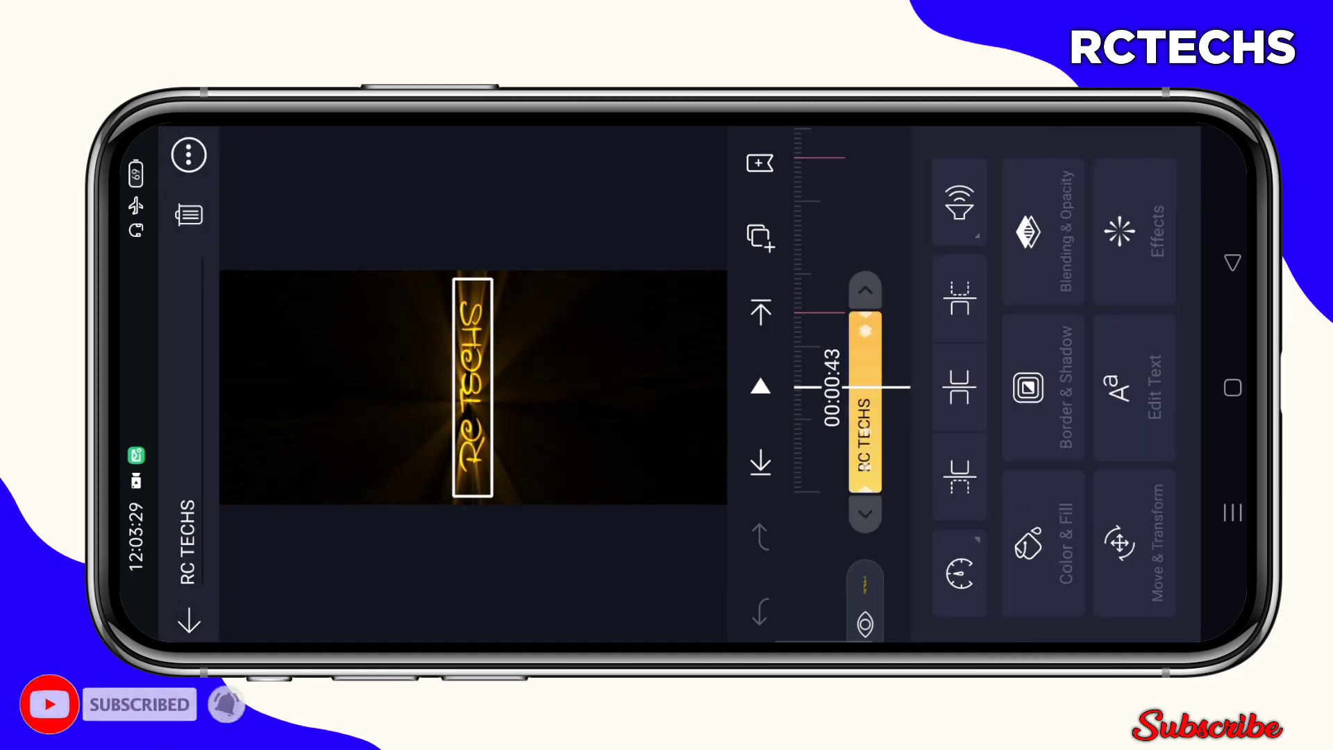
pyautogui.click(760, 236)
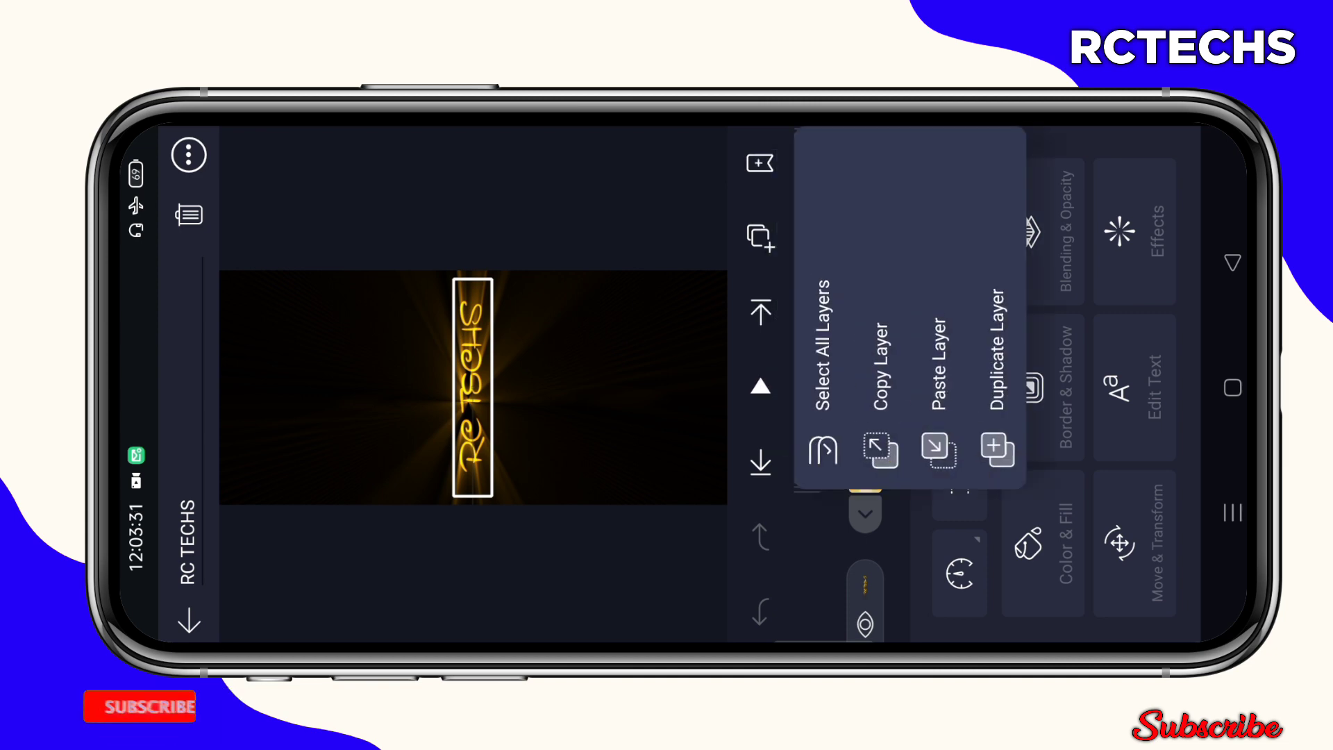
pyautogui.click(761, 237)
pyautogui.click(189, 621)
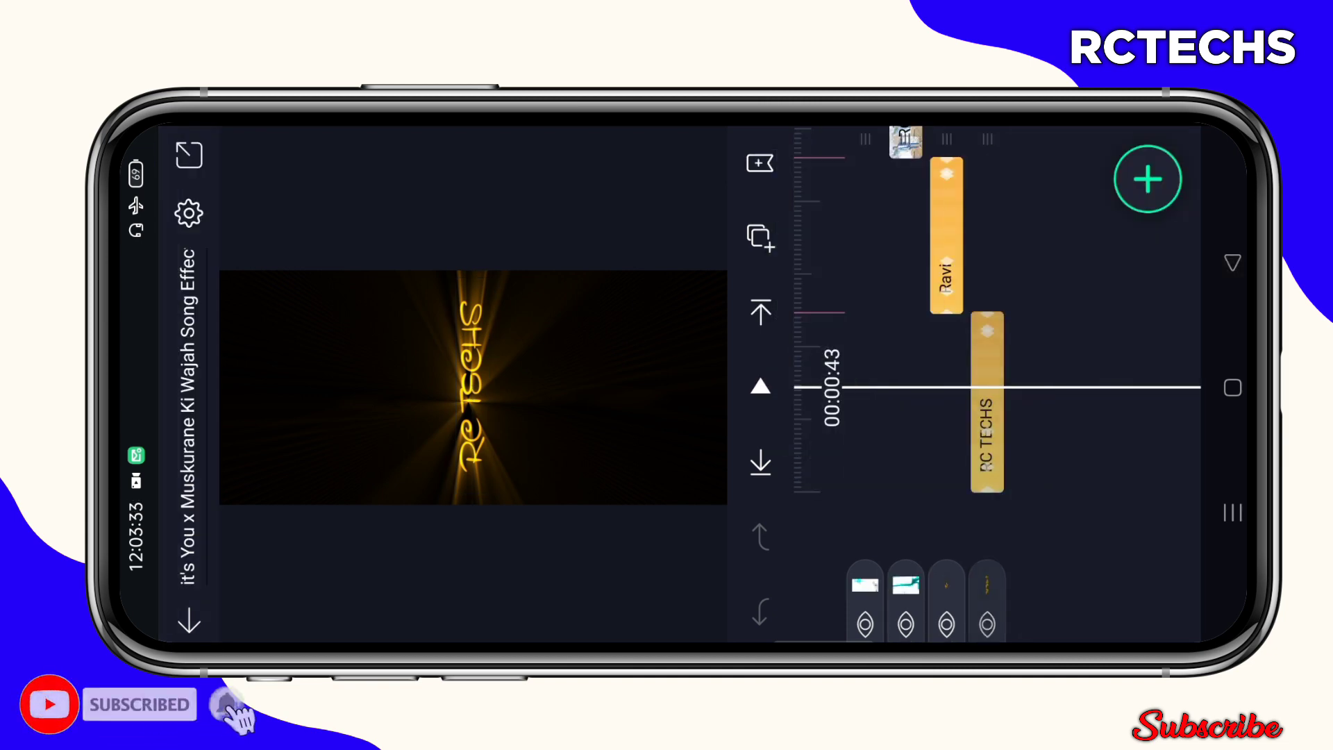
# Paste the RC TECHS title into the Song Beat project and set its speed to 0.65x
pyautogui.click(299, 417)
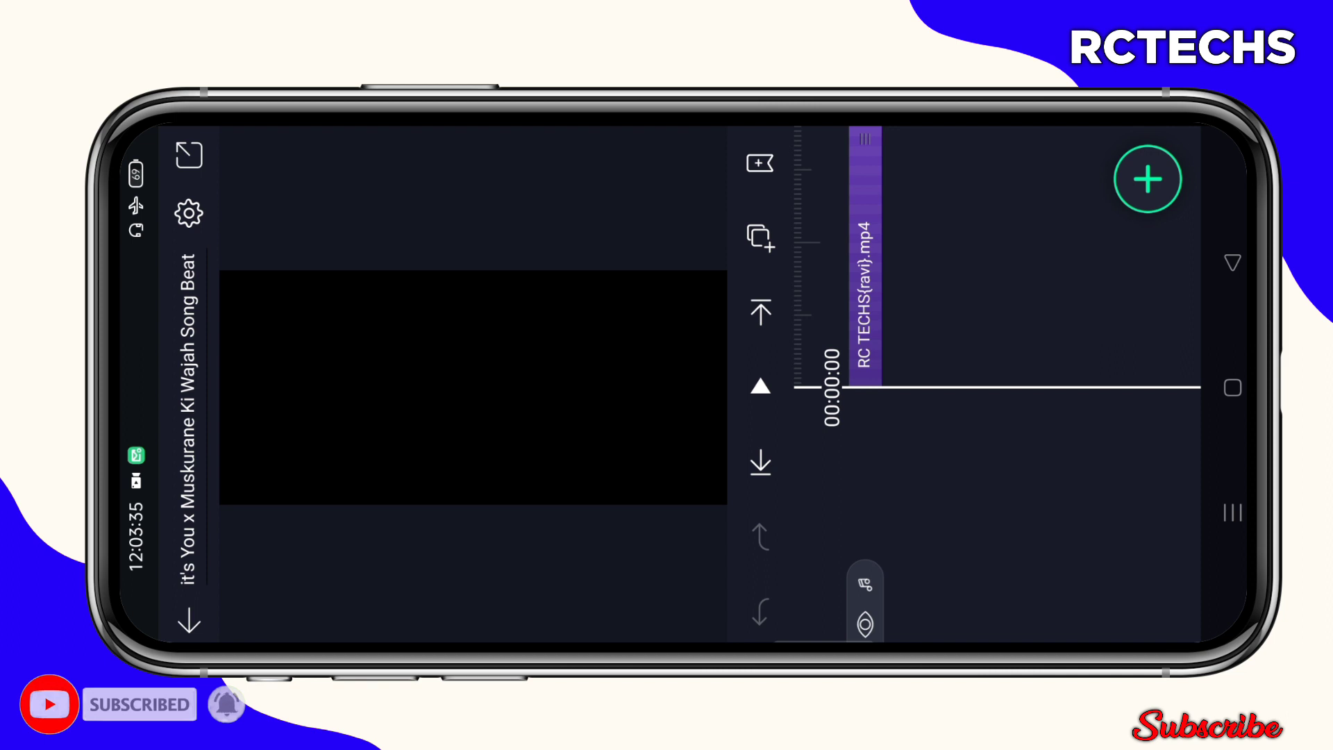
pyautogui.click(761, 237)
pyautogui.click(935, 407)
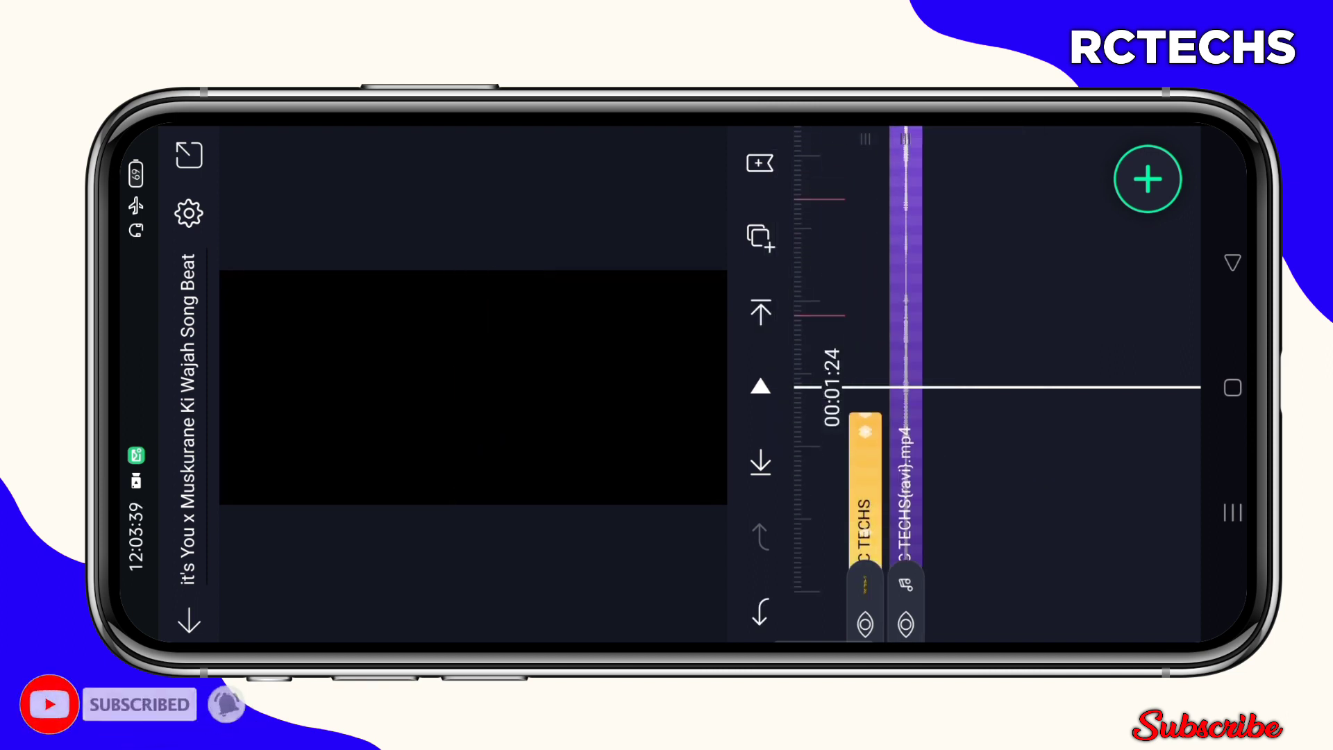
pyautogui.click(865, 470)
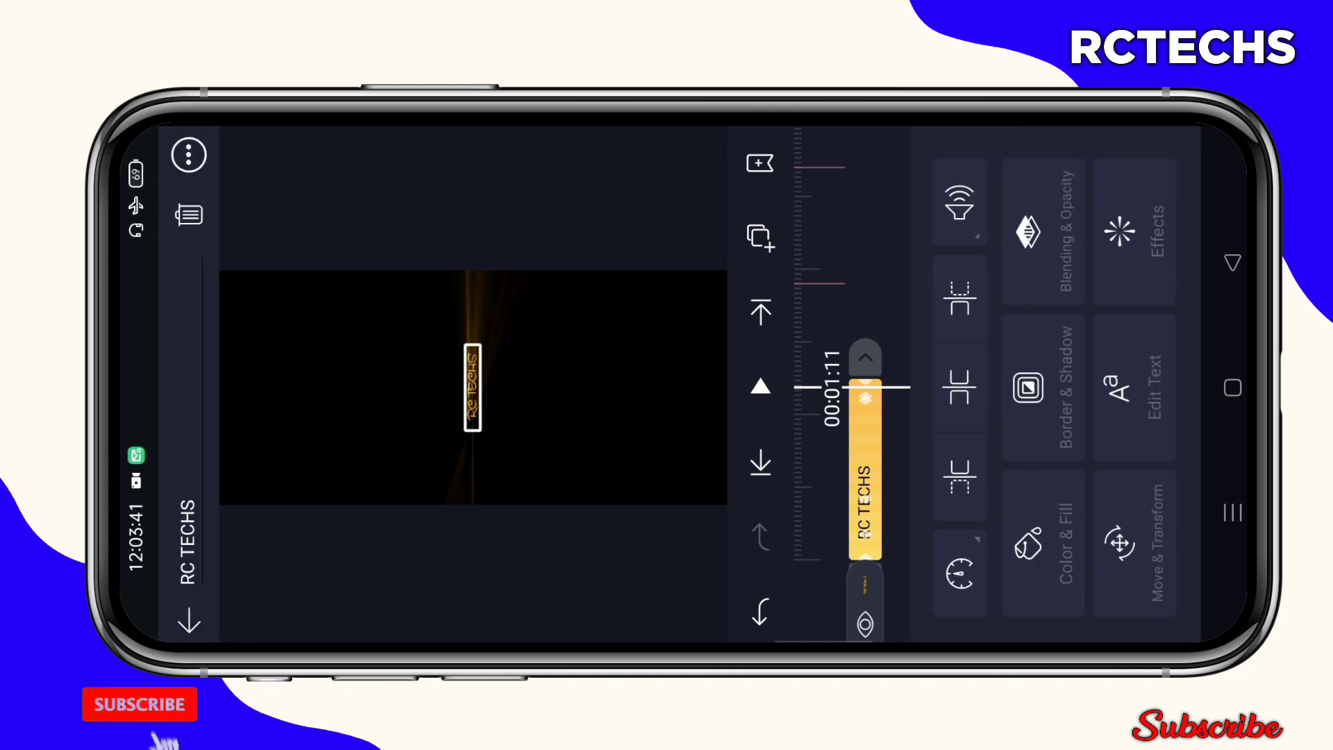
pyautogui.click(959, 572)
pyautogui.moveTo(1135, 419); pyautogui.dragTo(1135, 477)
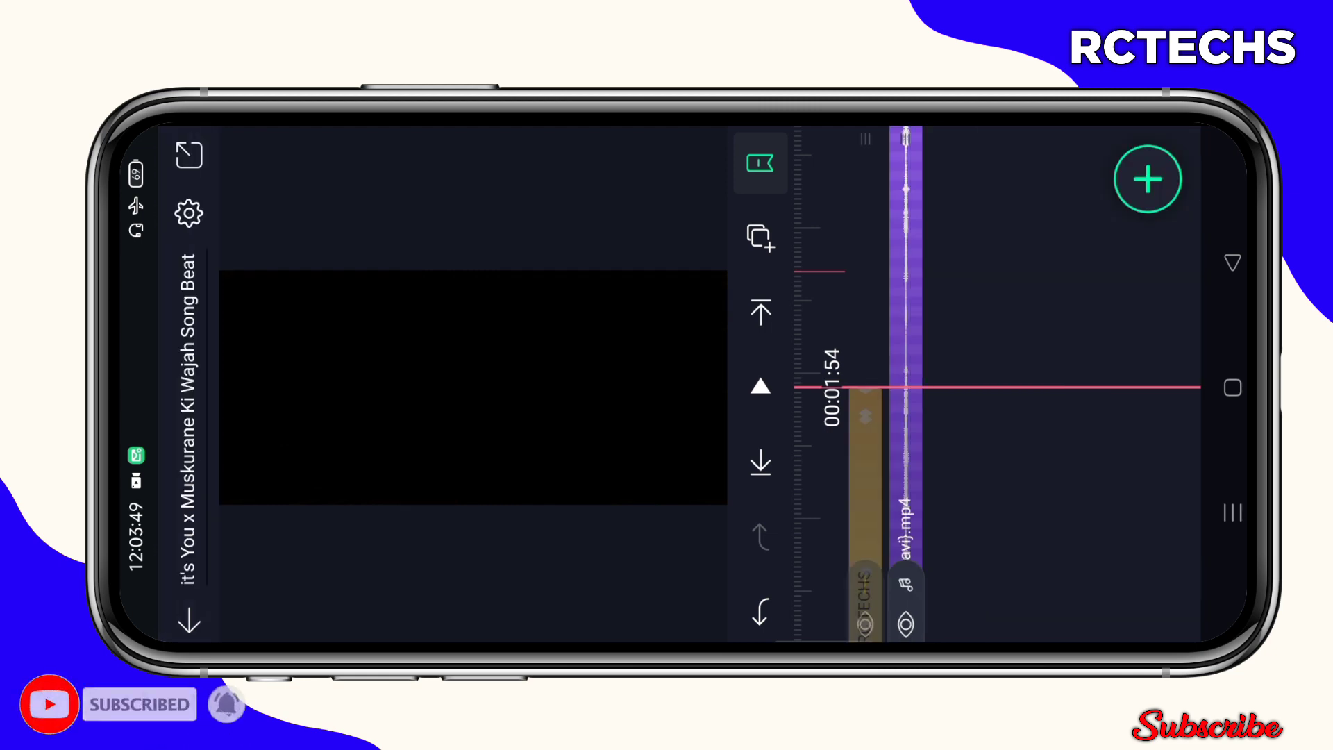
pyautogui.press('Escape')
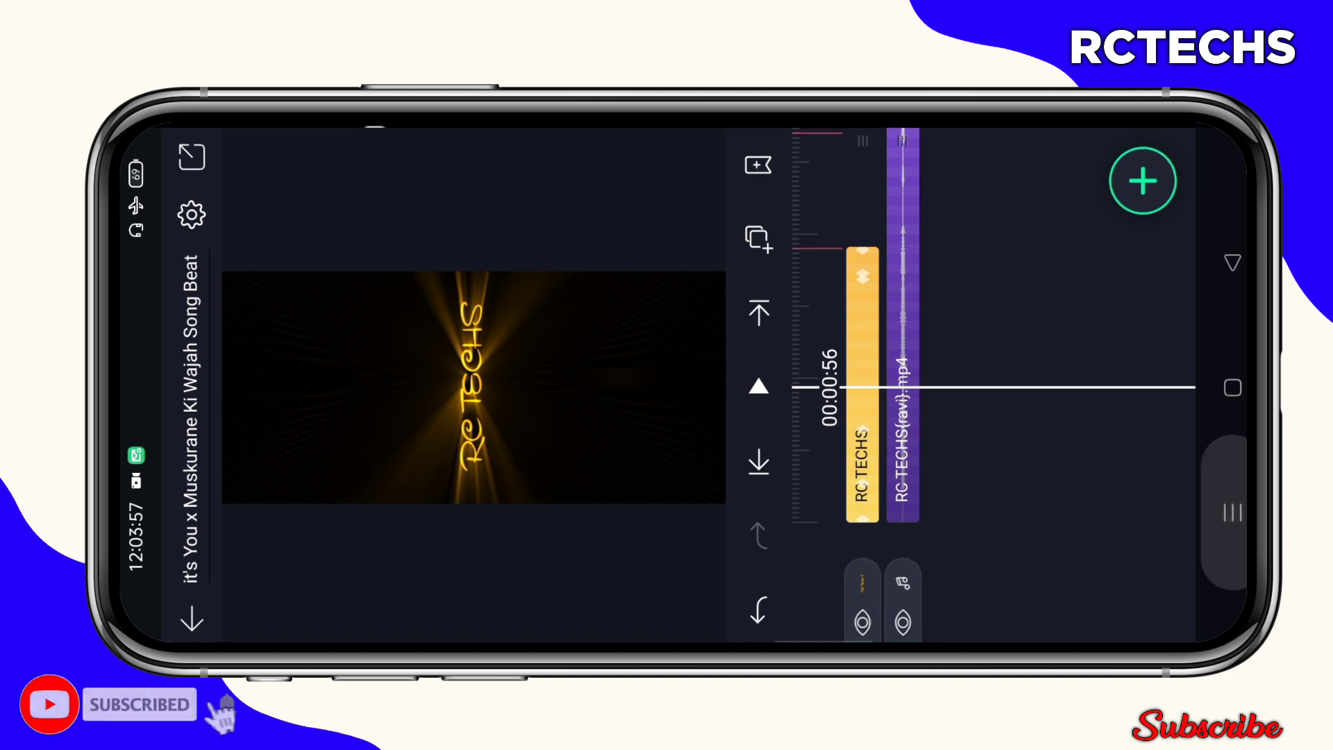
# Copy the lyric line "I've been broken," from Keep Notes and return to Alight Motion
pyautogui.click(1232, 512)
pyautogui.click(641, 385)
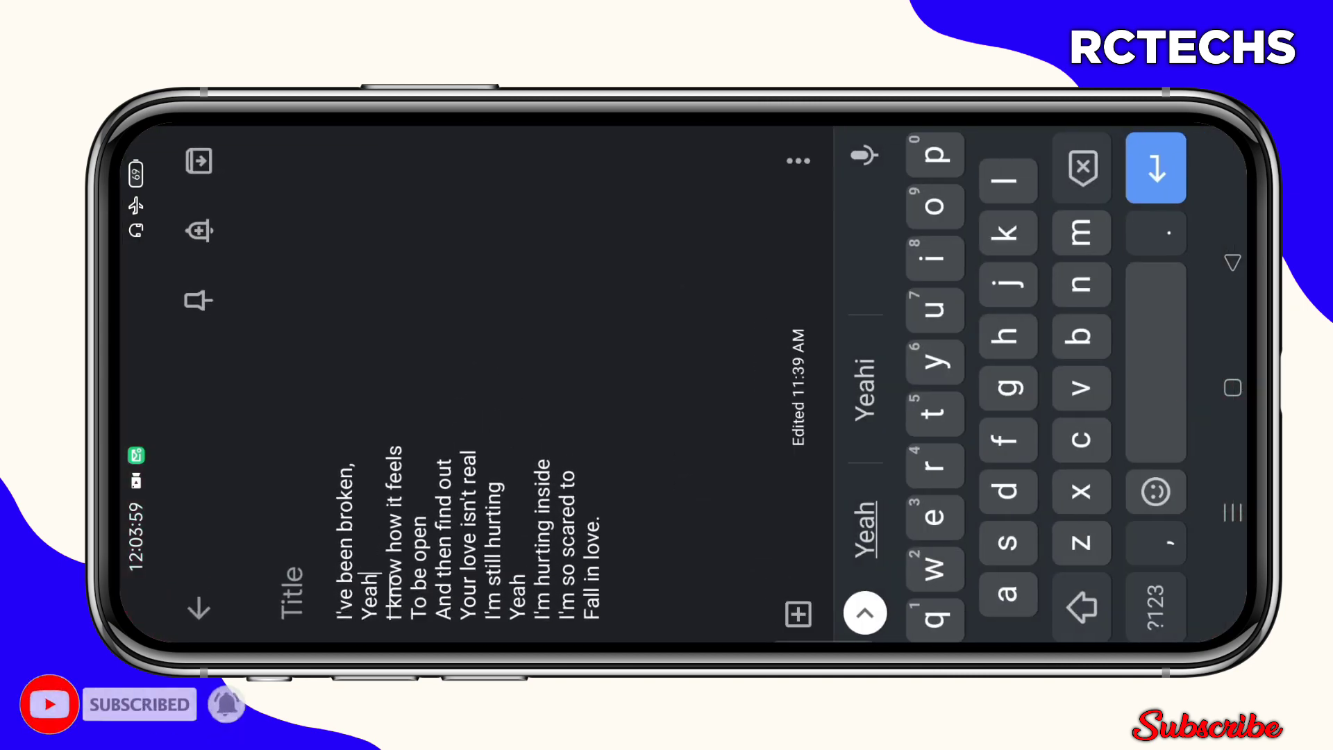
pyautogui.moveTo(345, 620); pyautogui.dragTo(345, 467)
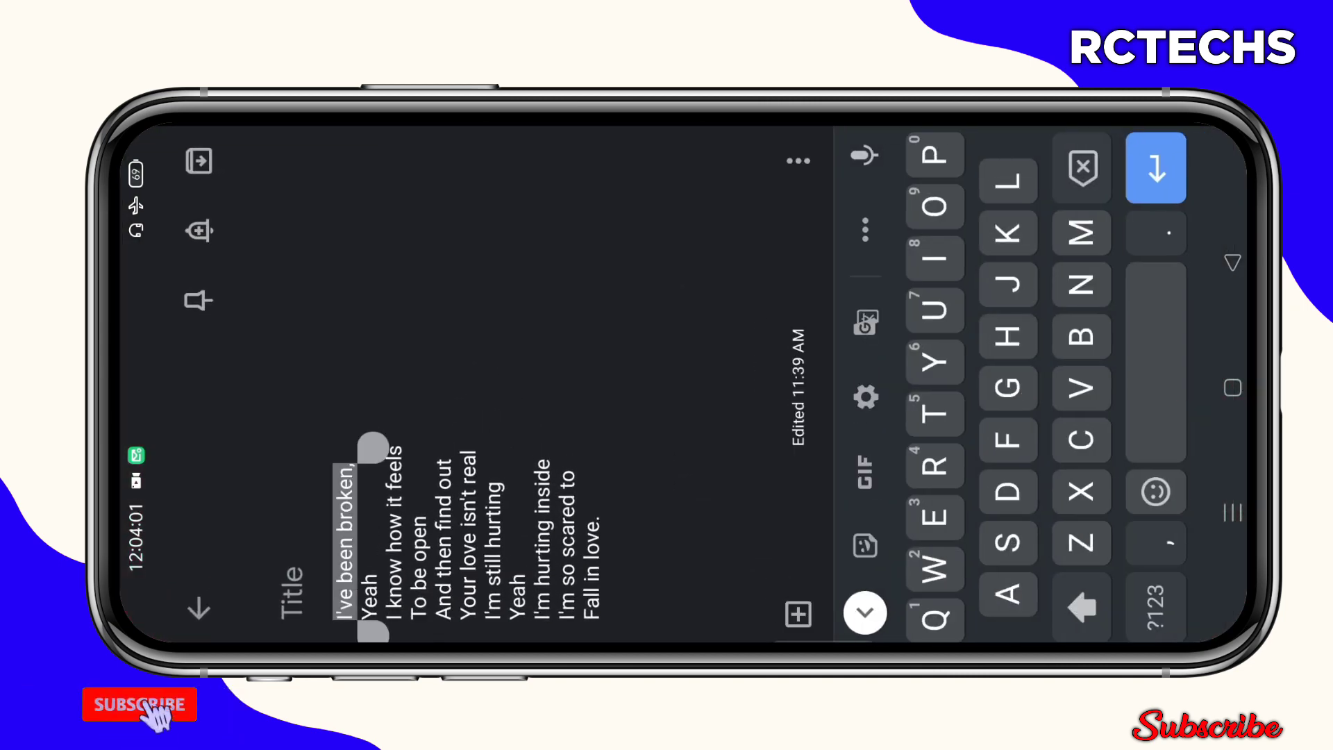
pyautogui.click(294, 503)
pyautogui.click(1232, 512)
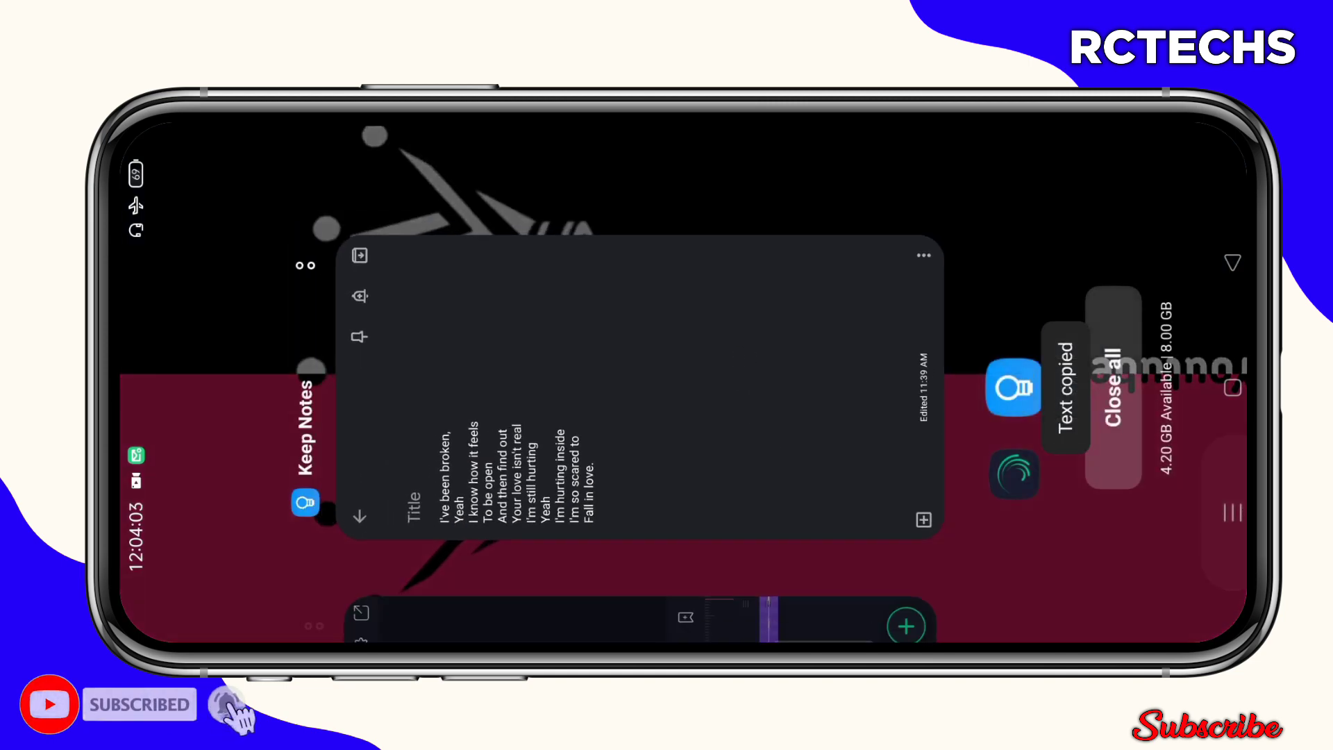
pyautogui.moveTo(640, 541); pyautogui.dragTo(640, 229)
pyautogui.click(595, 416)
# Replace the RC TECHS text with the pasted lyric "I've been broken", dropping the trailing comma
pyautogui.click(864, 459)
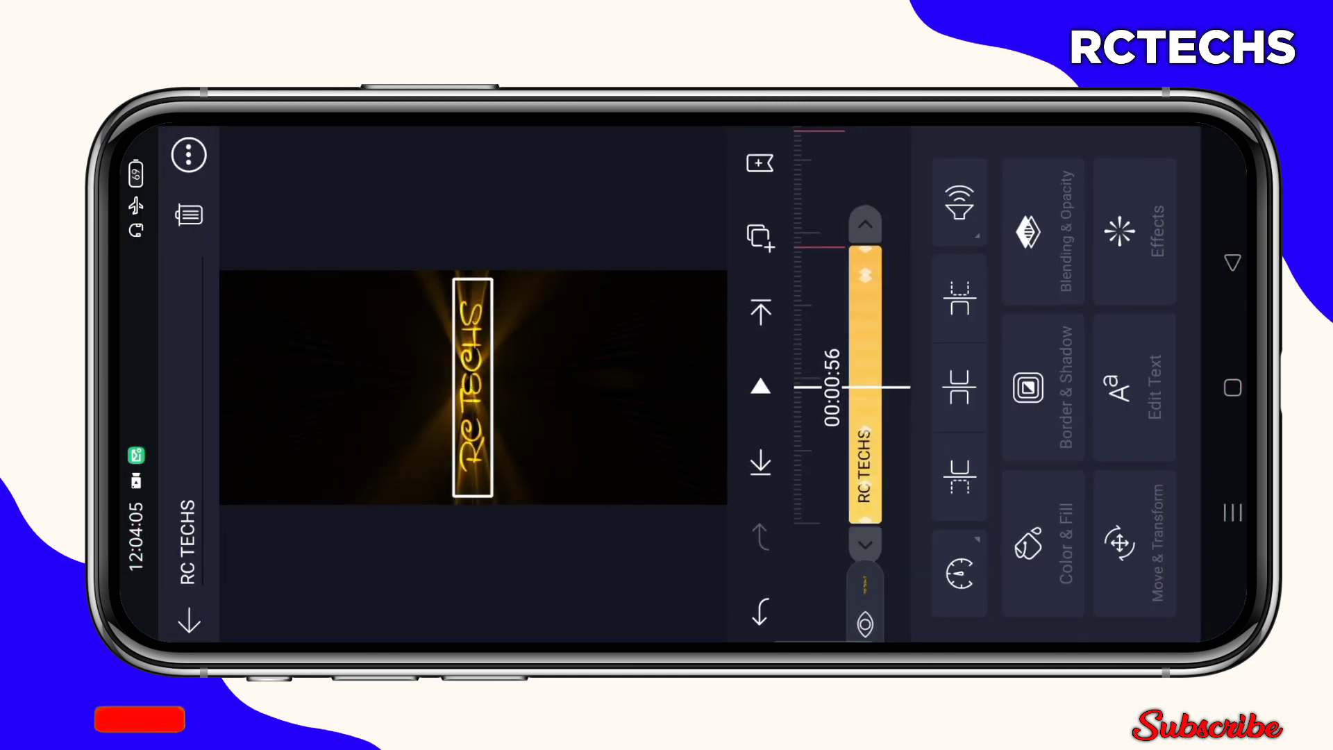
pyautogui.click(1120, 385)
pyautogui.click(802, 512)
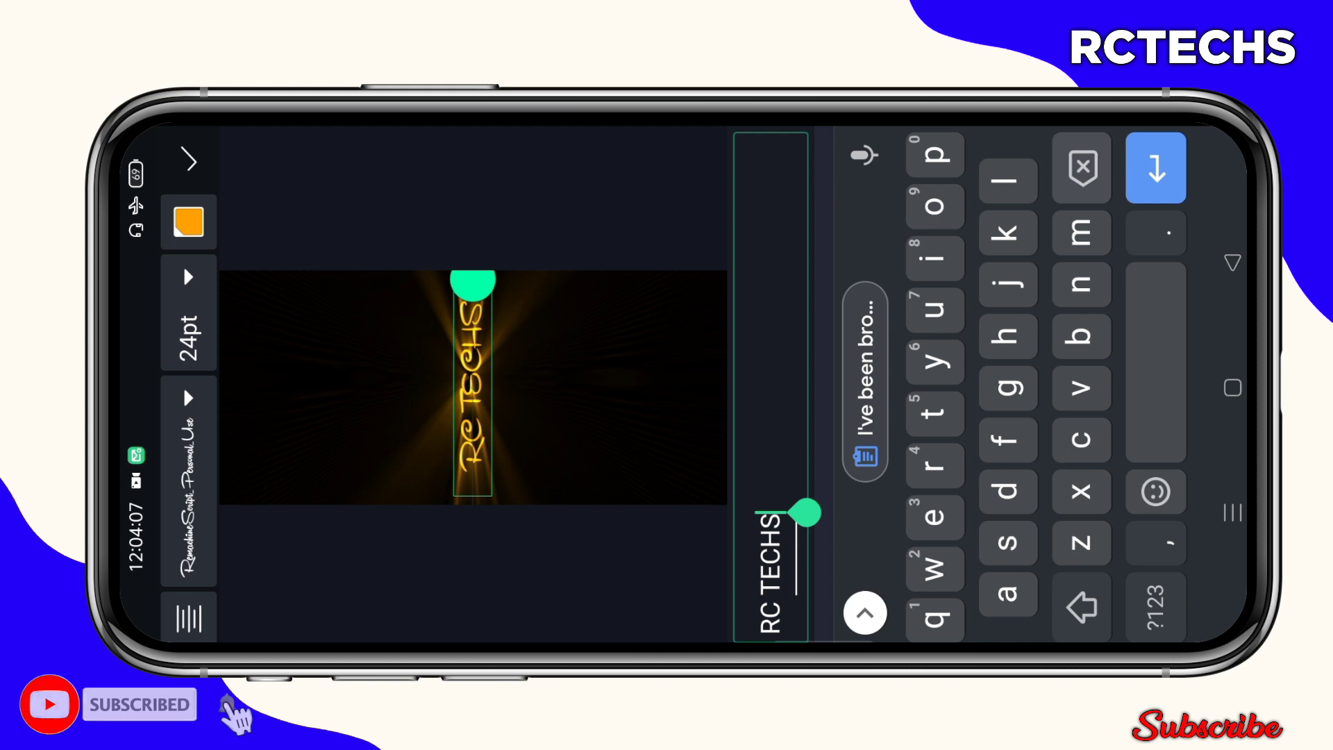
pyautogui.press('BackSpace')
pyautogui.press('BackSpace')
pyautogui.press('BackSpace')
pyautogui.press('BackSpace')
pyautogui.click(865, 385)
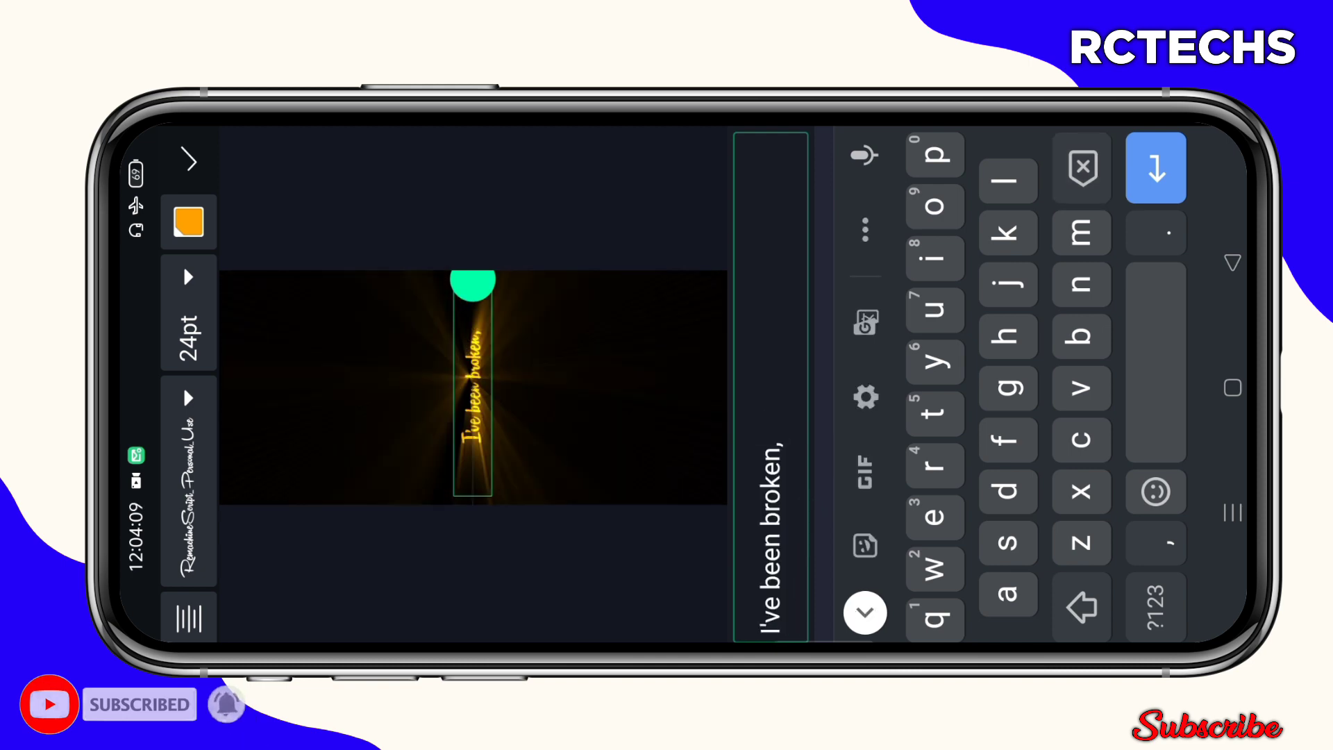
pyautogui.moveTo(805, 574); pyautogui.dragTo(805, 441)
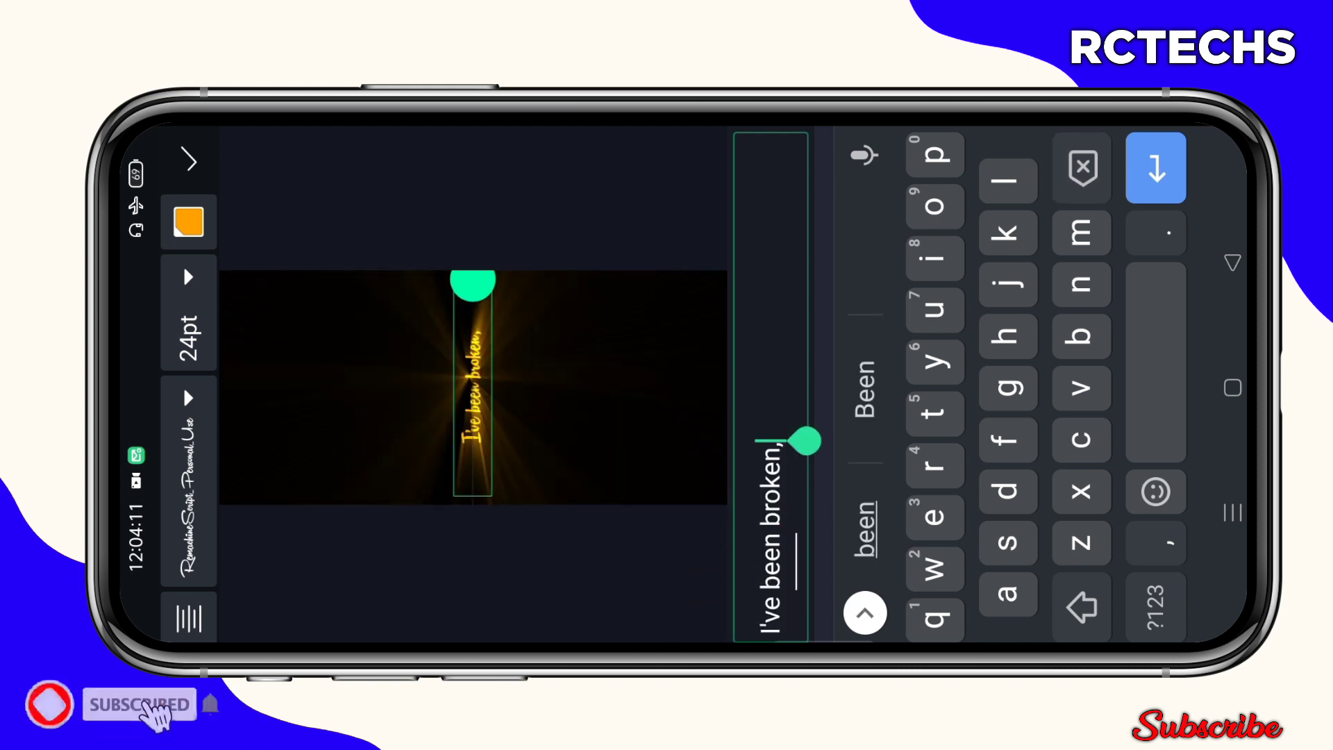
pyautogui.press('BackSpace')
# Capitalise the words Been and Broken in the title
pyautogui.click(772, 575)
pyautogui.press('BackSpace')
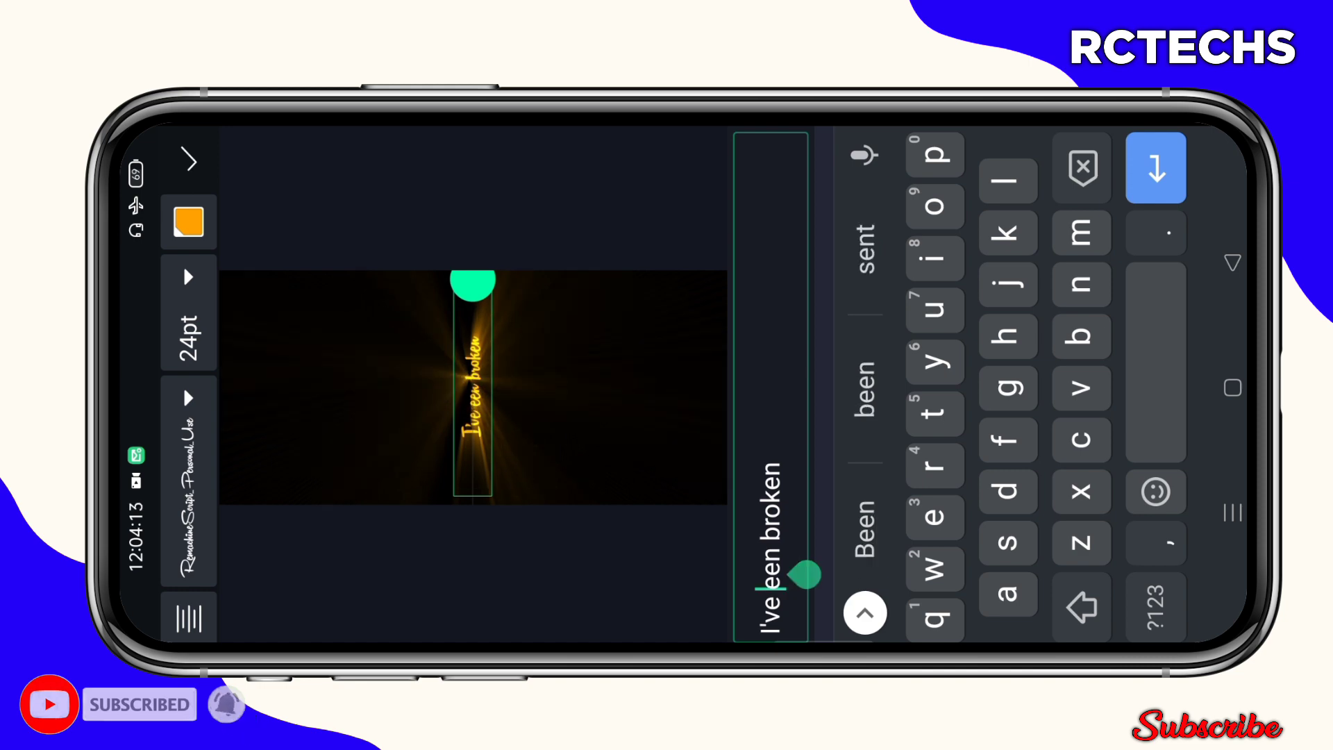
pyautogui.write('B')
pyautogui.click(772, 518)
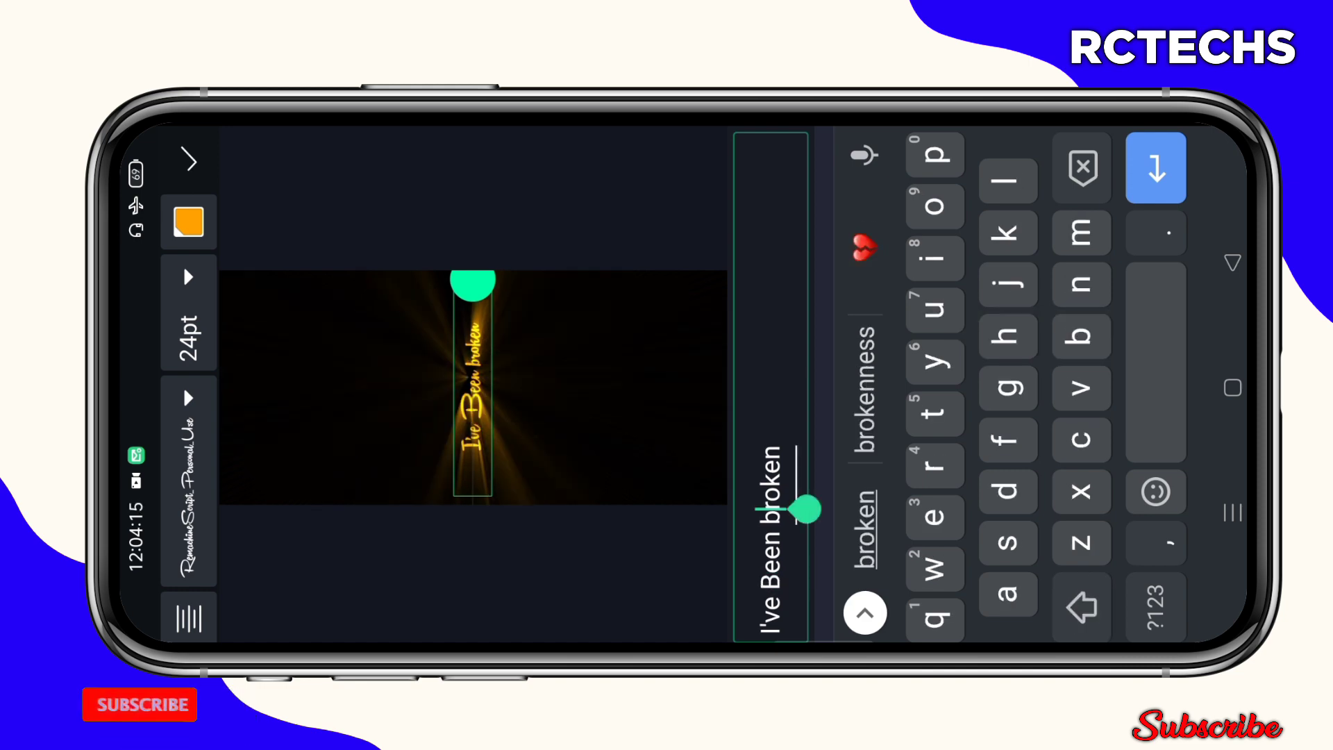
pyautogui.press('BackSpace')
pyautogui.write('B')
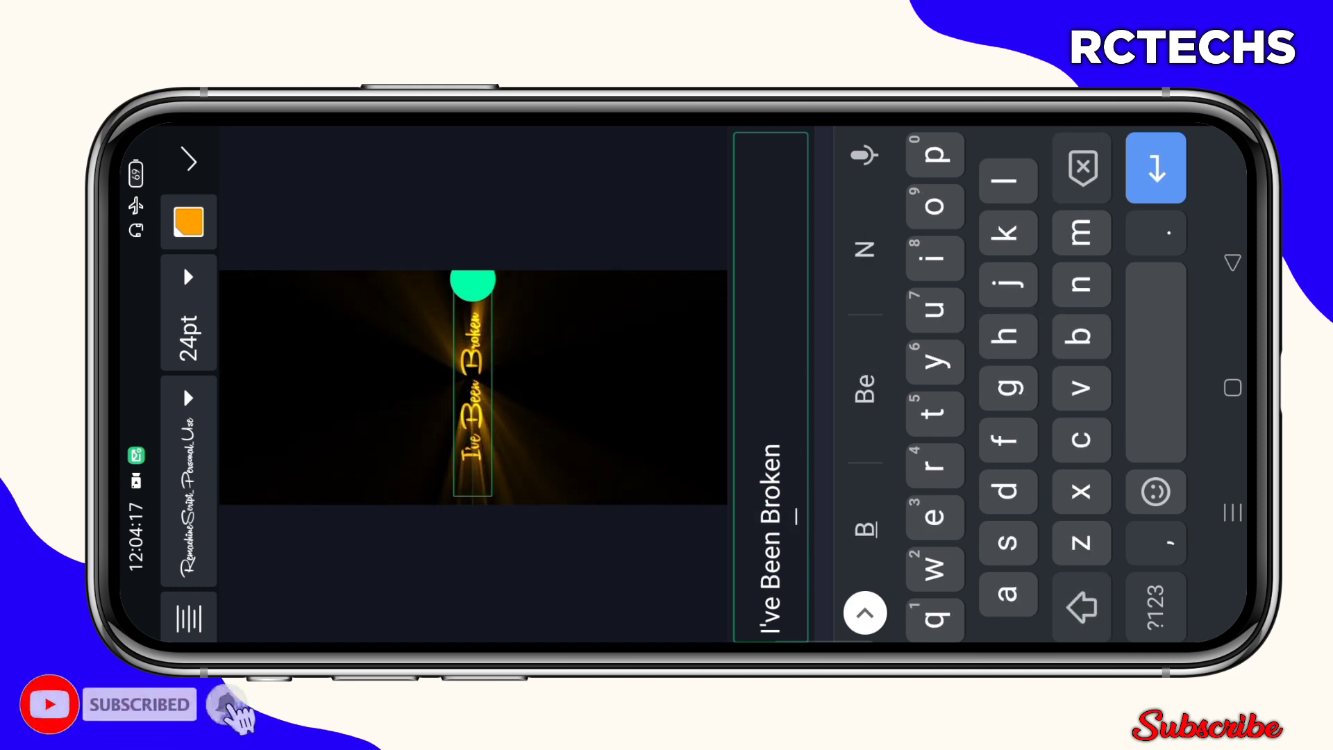
# Finish the text edit, preview the new title, and close the project to the list
pyautogui.press('Return')
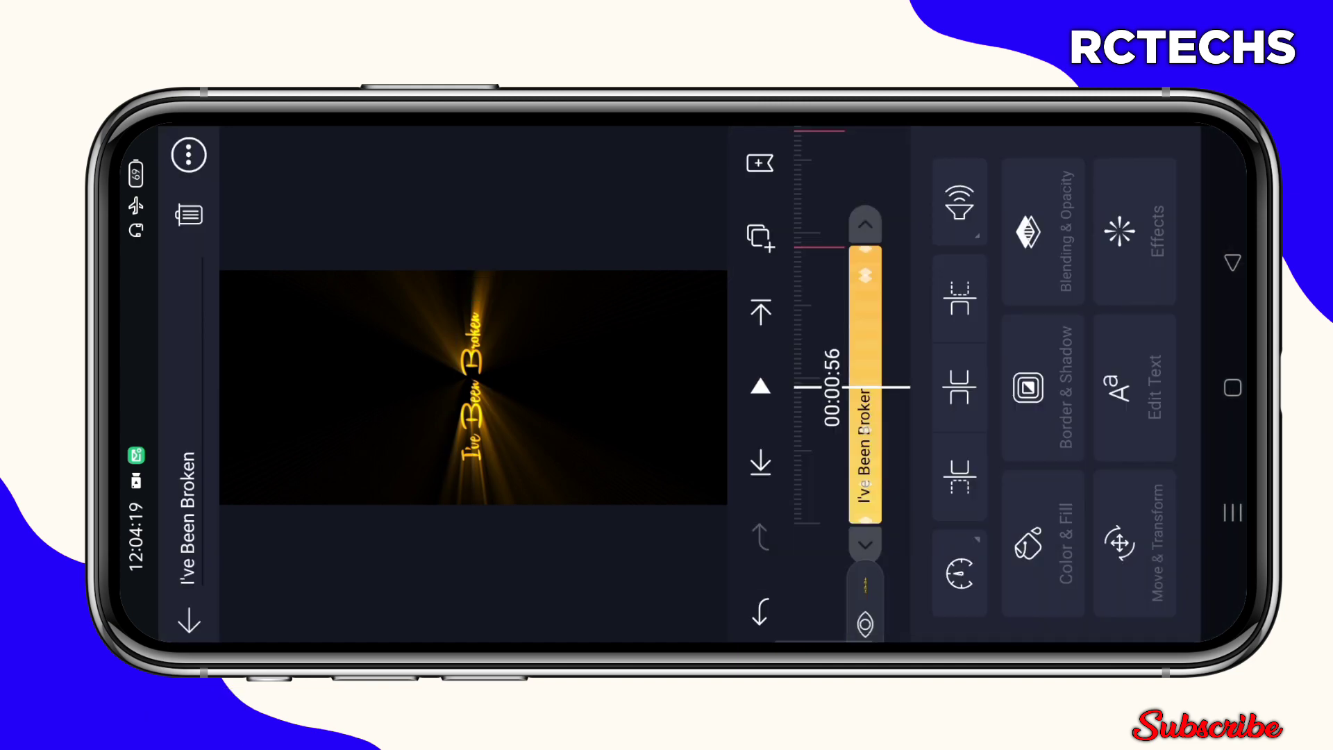
pyautogui.press('Escape')
pyautogui.moveTo(1000, 313)
pyautogui.mouseDown()
pyautogui.moveTo(1001, 459)
pyautogui.moveTo(1000, 239)
pyautogui.mouseUp()
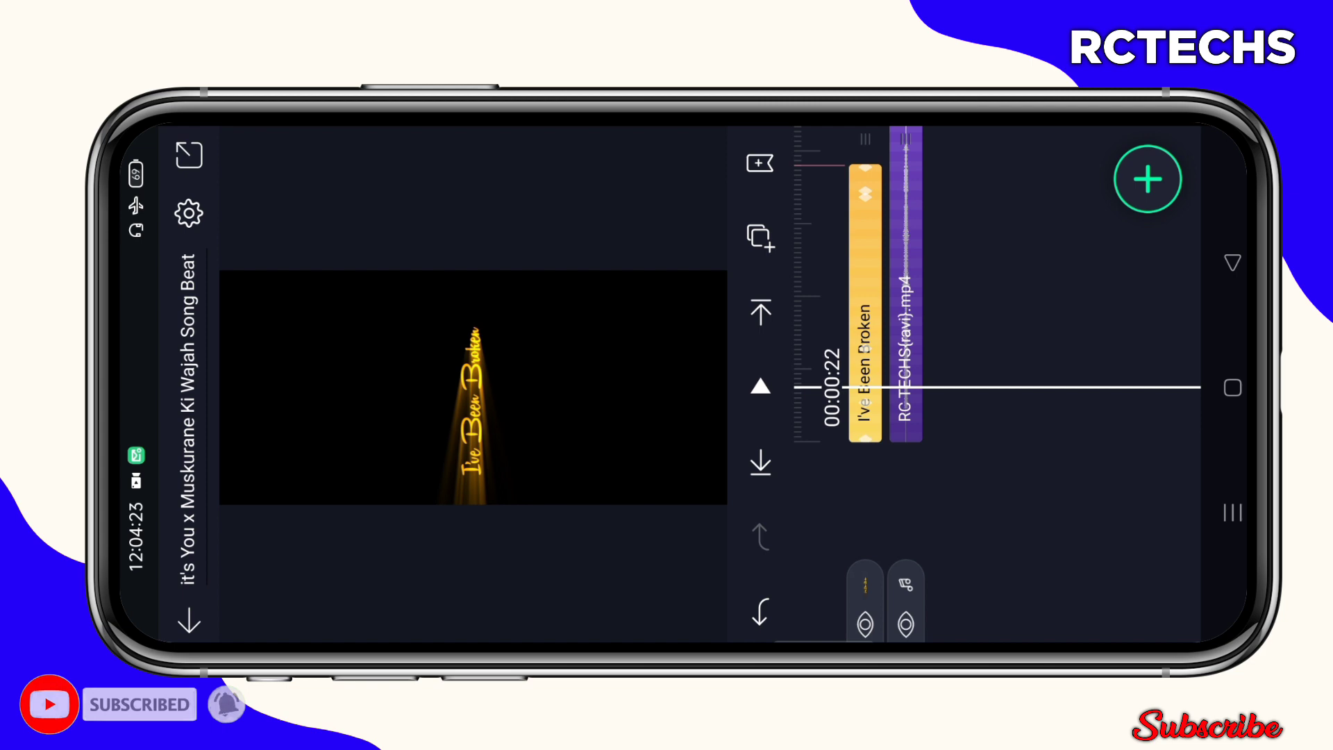
pyautogui.press('Escape')
# Copy the Ravi text layer from the effects project
pyautogui.click(415, 418)
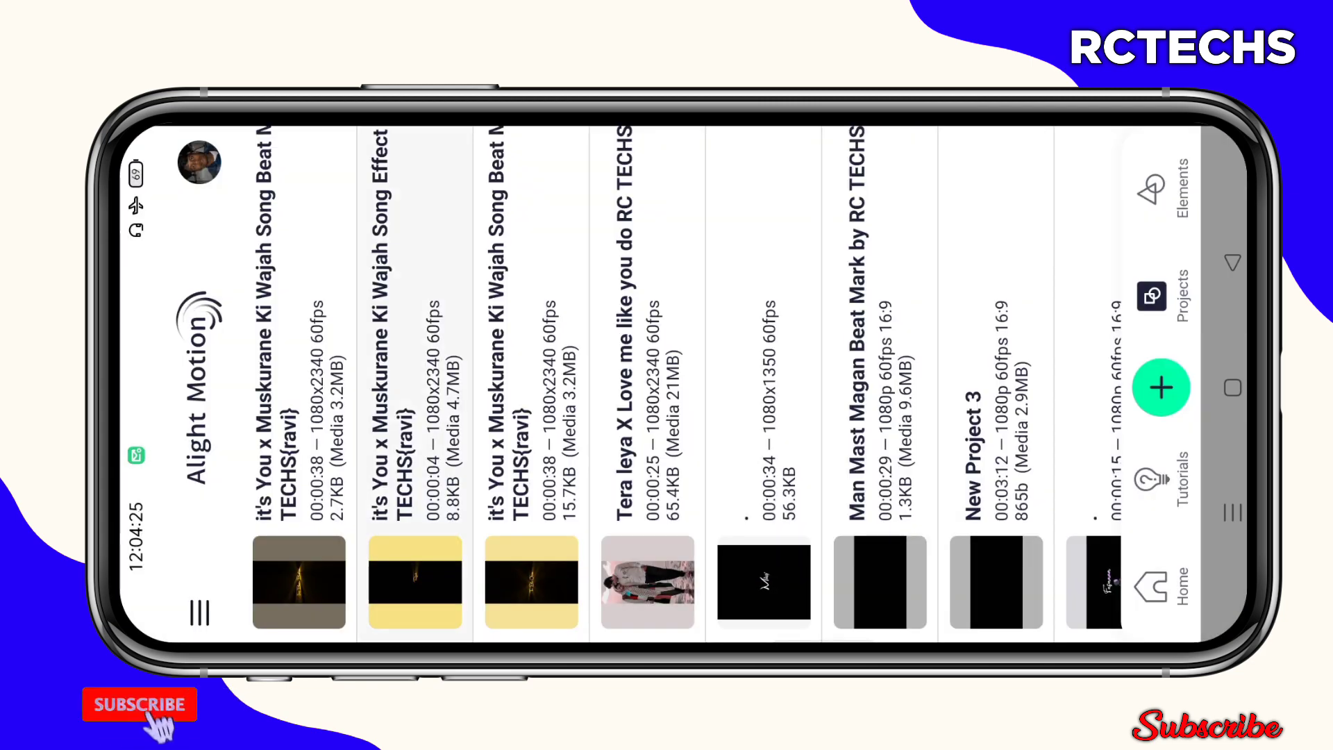
pyautogui.moveTo(999, 261); pyautogui.dragTo(999, 417)
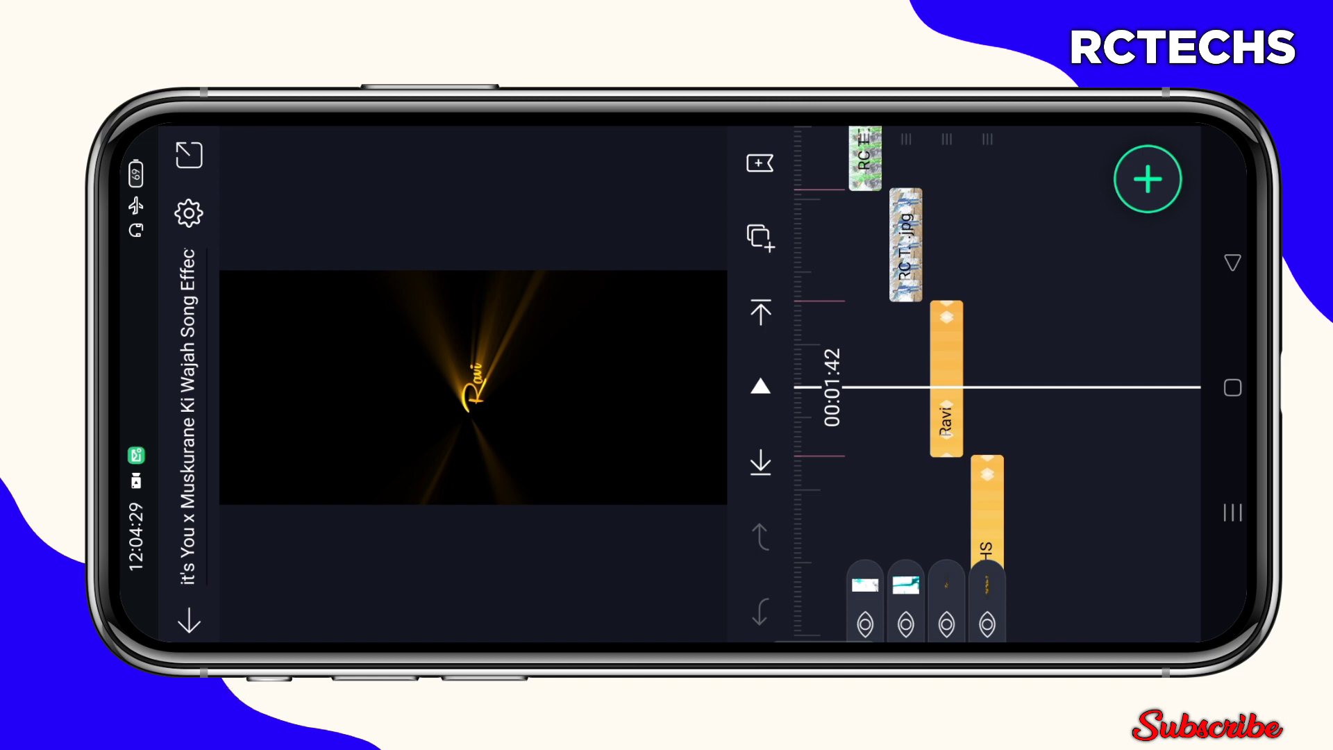
pyautogui.click(946, 378)
pyautogui.rightClick(865, 375)
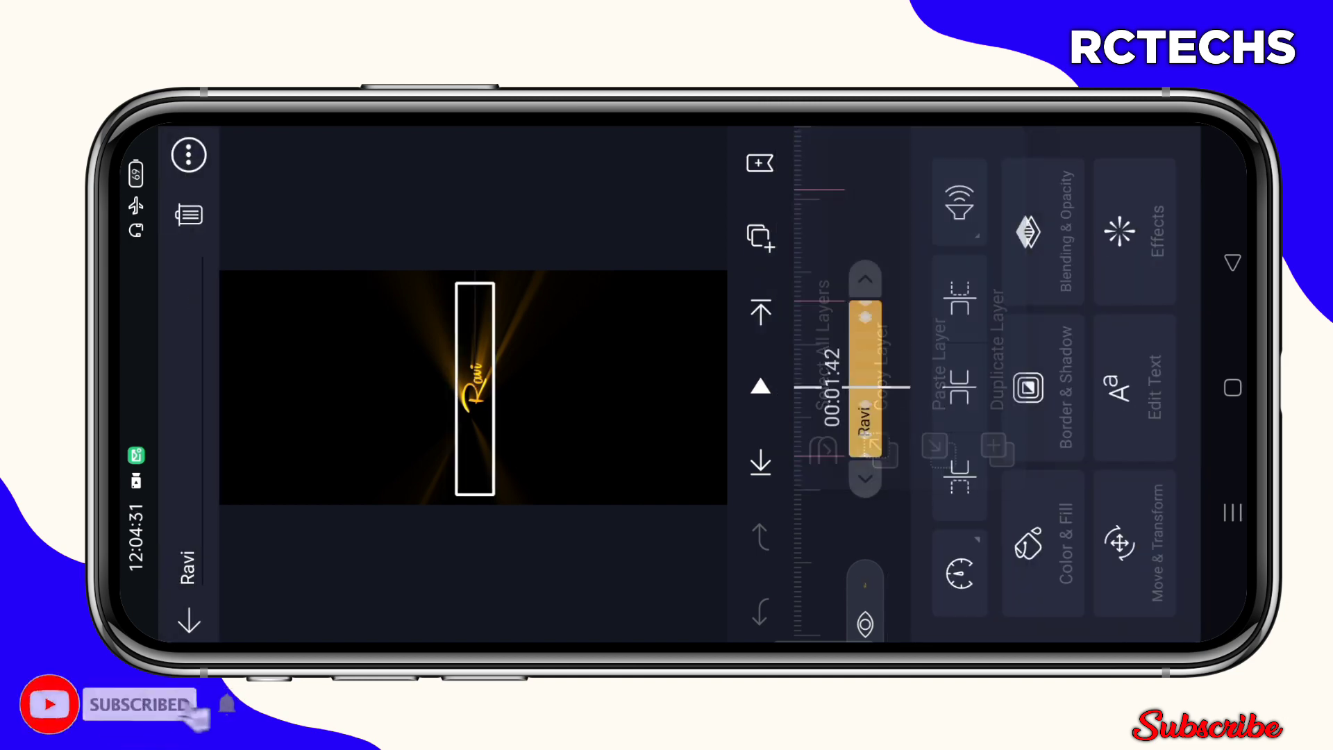
pyautogui.click(189, 621)
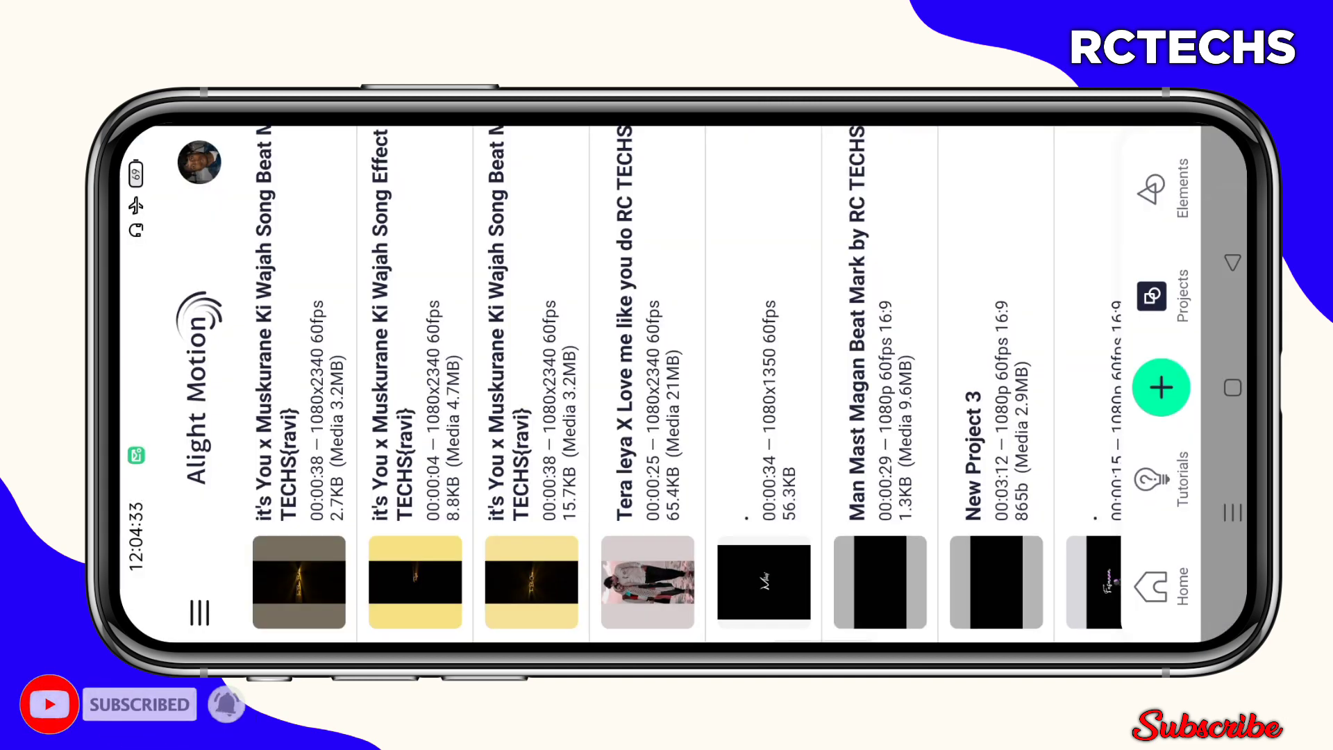
# Paste the Ravi layer into the Song Beat project and adjust its playback speed
pyautogui.click(299, 375)
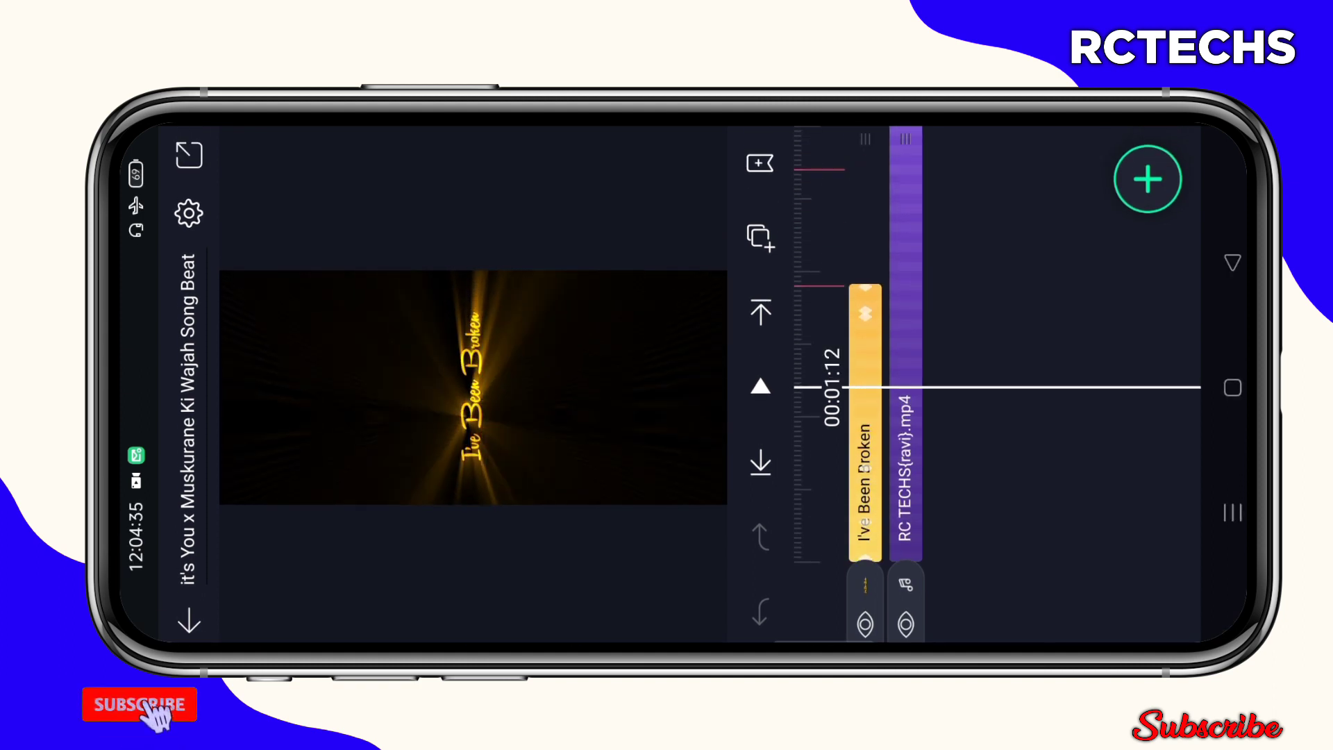
pyautogui.scroll(-5, 999, 387)
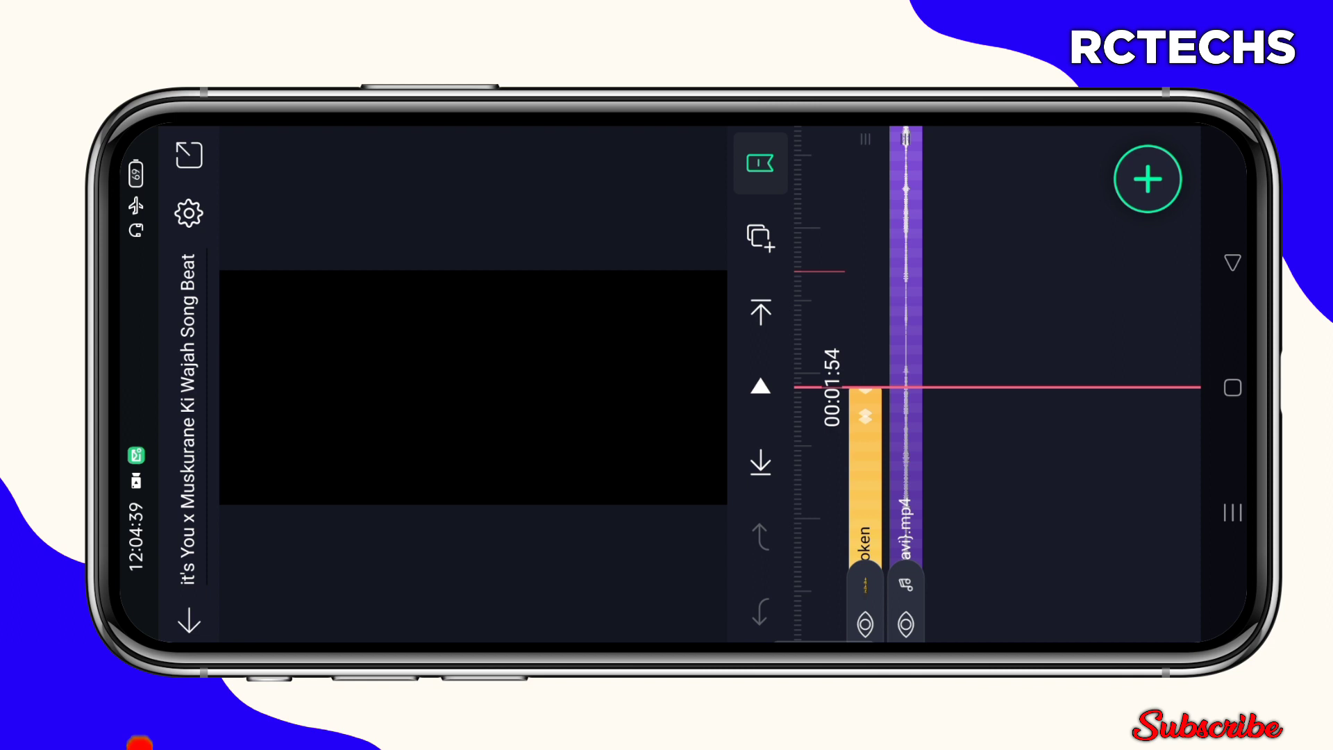
pyautogui.click(998, 387)
pyautogui.click(941, 314)
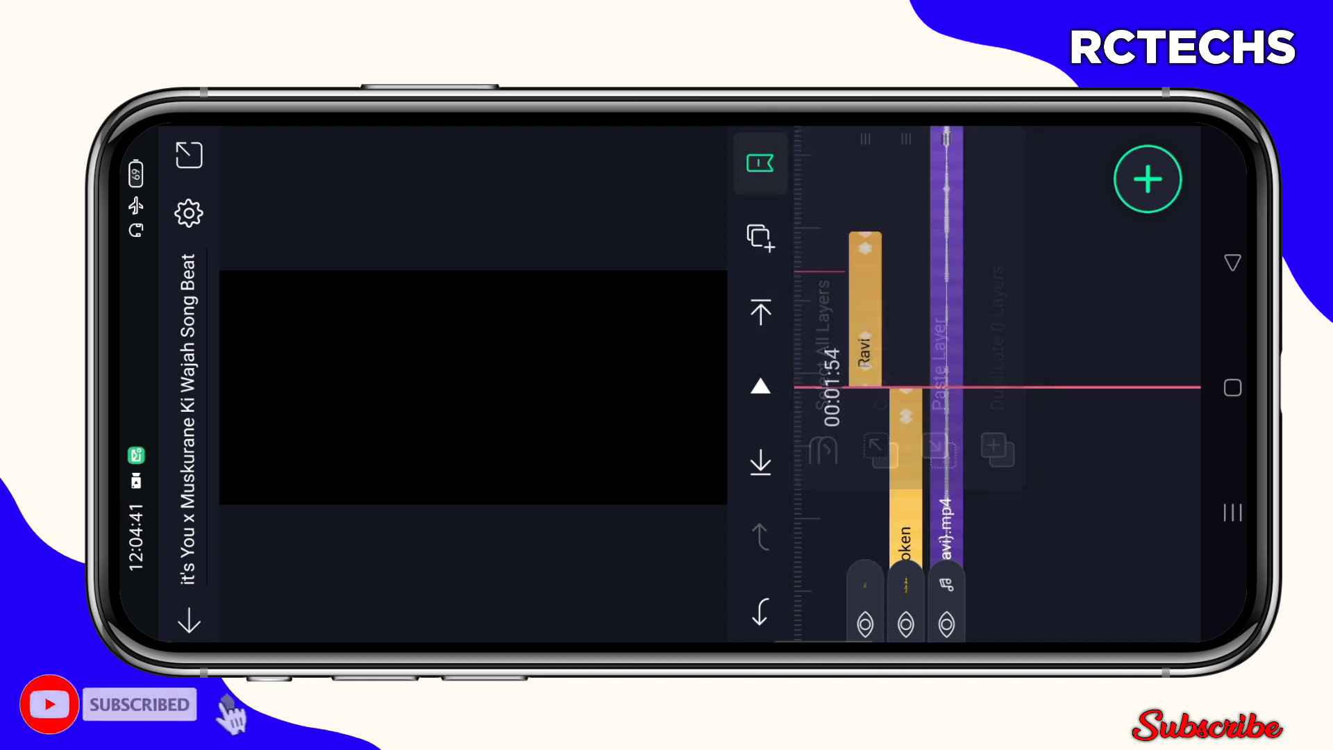
pyautogui.scroll(-3, 997, 387)
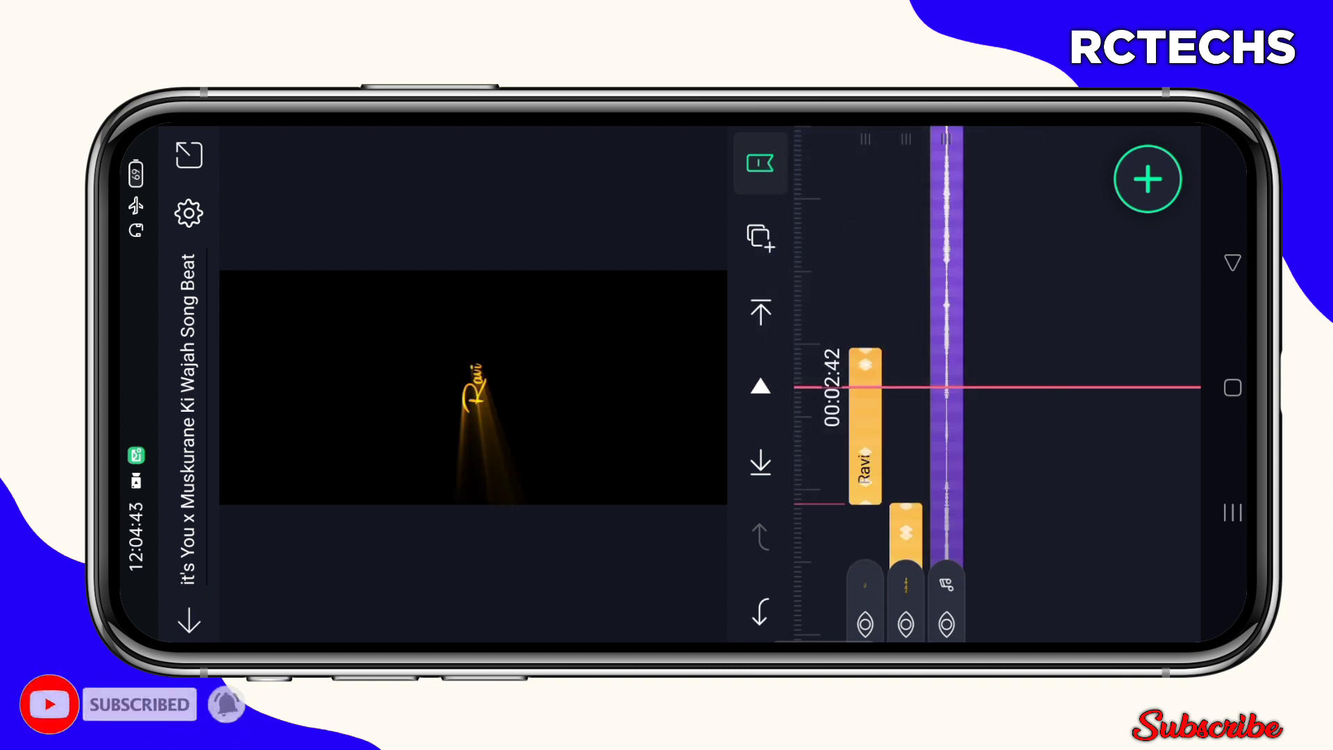
pyautogui.click(865, 427)
pyautogui.click(959, 572)
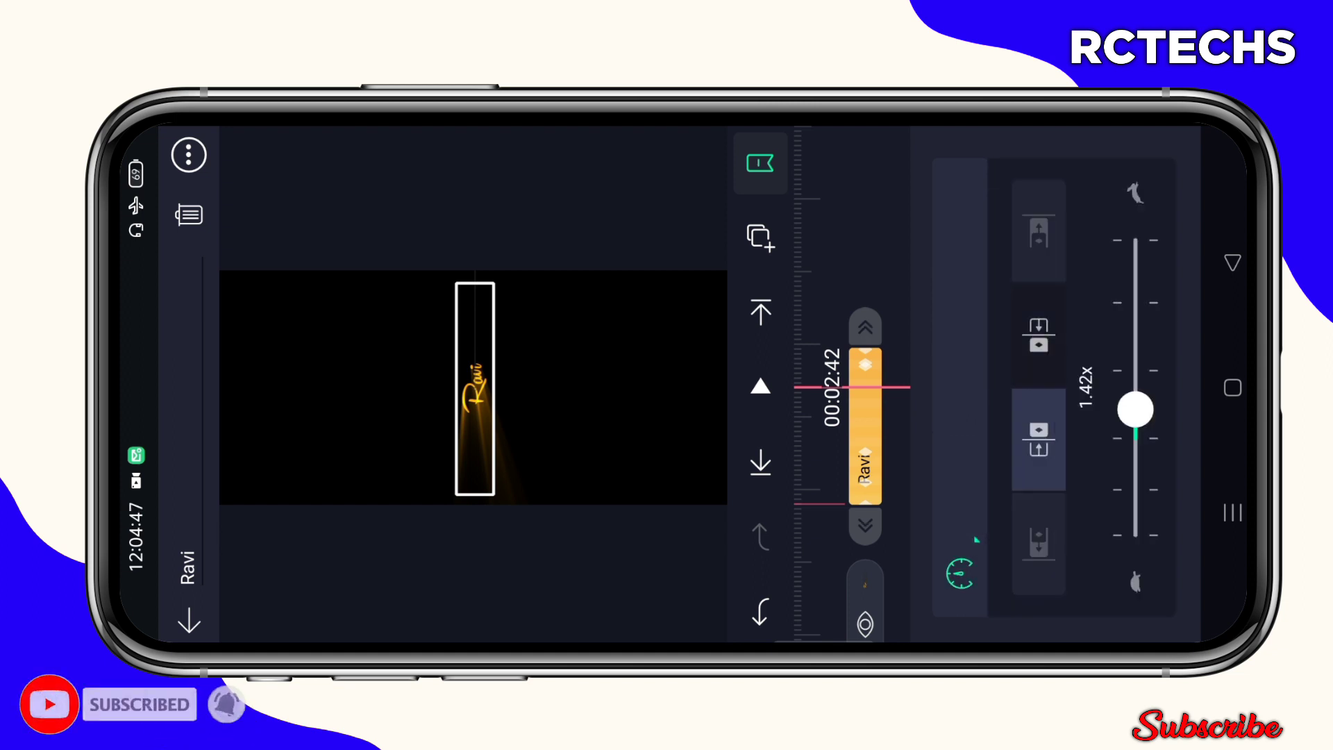
pyautogui.moveTo(1135, 410); pyautogui.dragTo(1135, 382)
pyautogui.moveTo(1042, 438); pyautogui.dragTo(1042, 344)
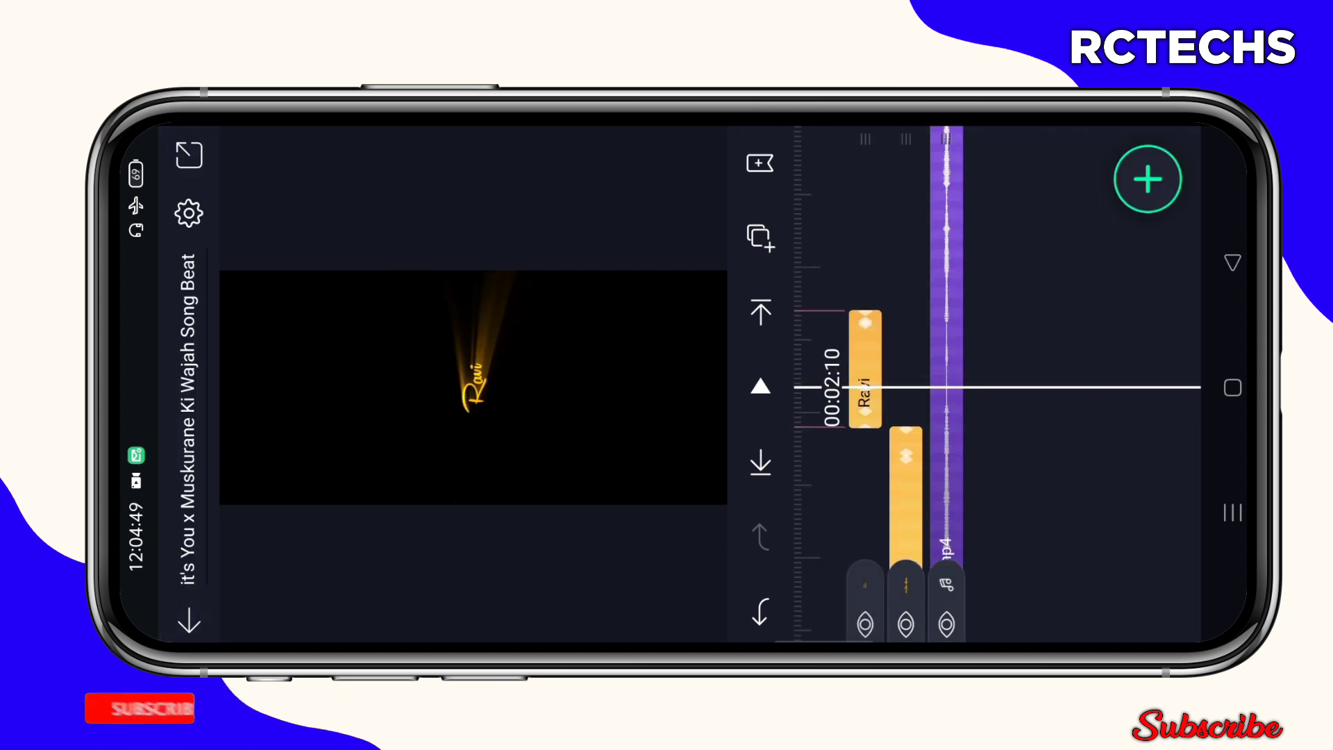
# Change the Ravi lyric text to Yeah
pyautogui.click(864, 365)
pyautogui.click(474, 286)
pyautogui.click(803, 586)
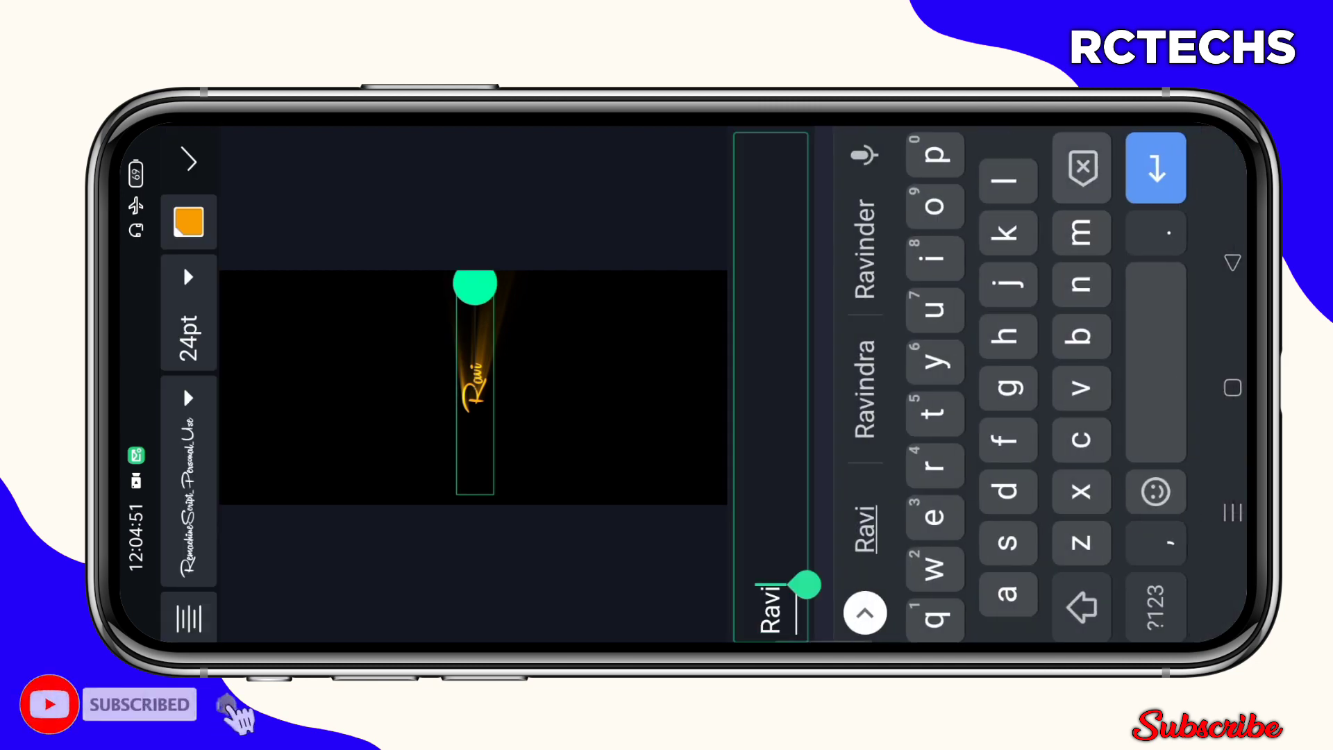
pyautogui.press('BackSpace')
pyautogui.press('BackSpace')
pyautogui.press('BackSpace')
pyautogui.press('BackSpace')
pyautogui.write('Yea')
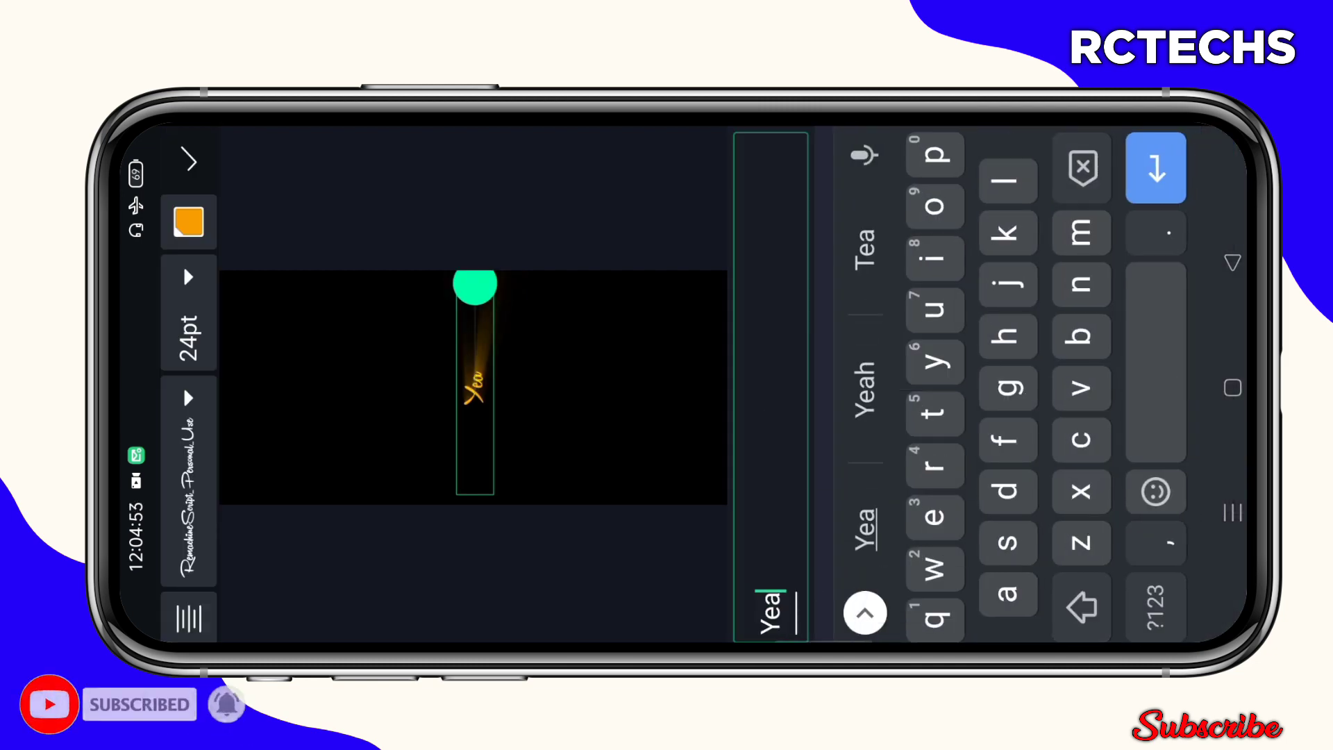
pyautogui.write('h')
pyautogui.press('Return')
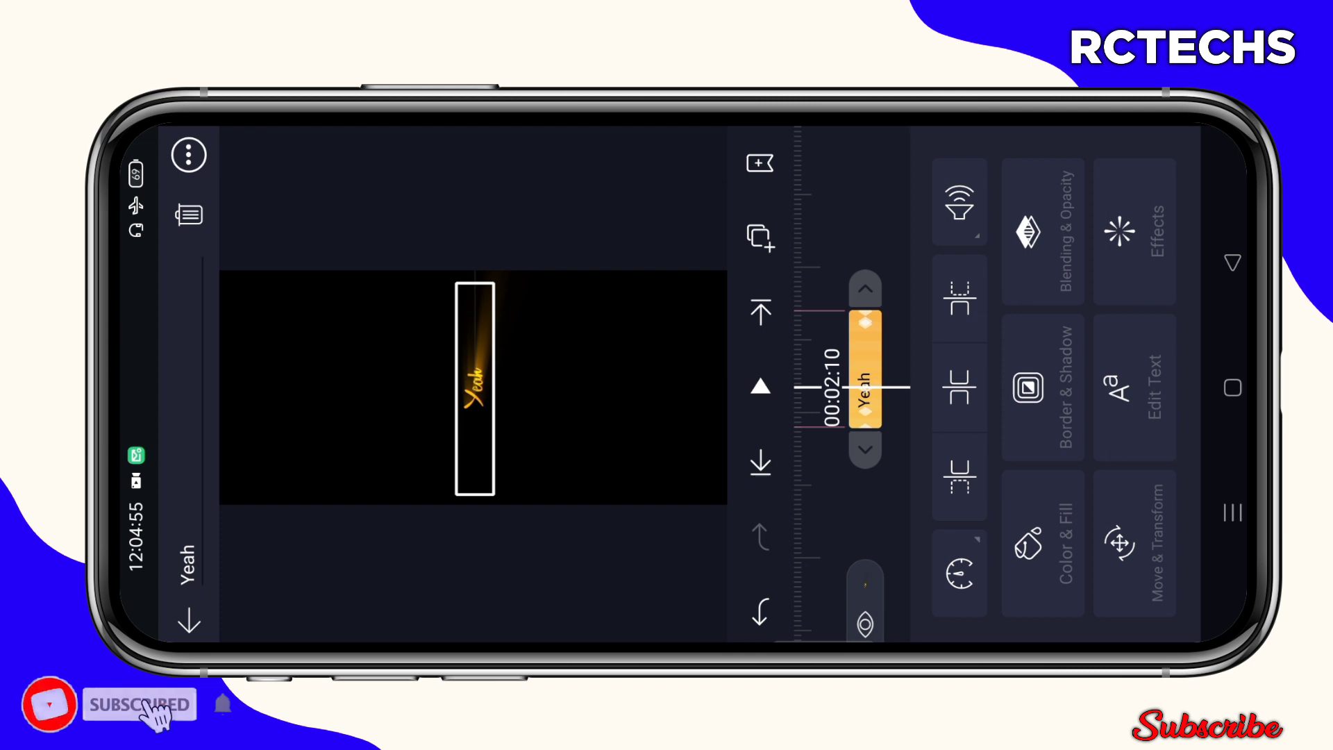
pyautogui.press('Escape')
# Move the playhead to 00:01:10 and select the I've Been Broken clip
pyautogui.moveTo(906, 333); pyautogui.dragTo(906, 423)
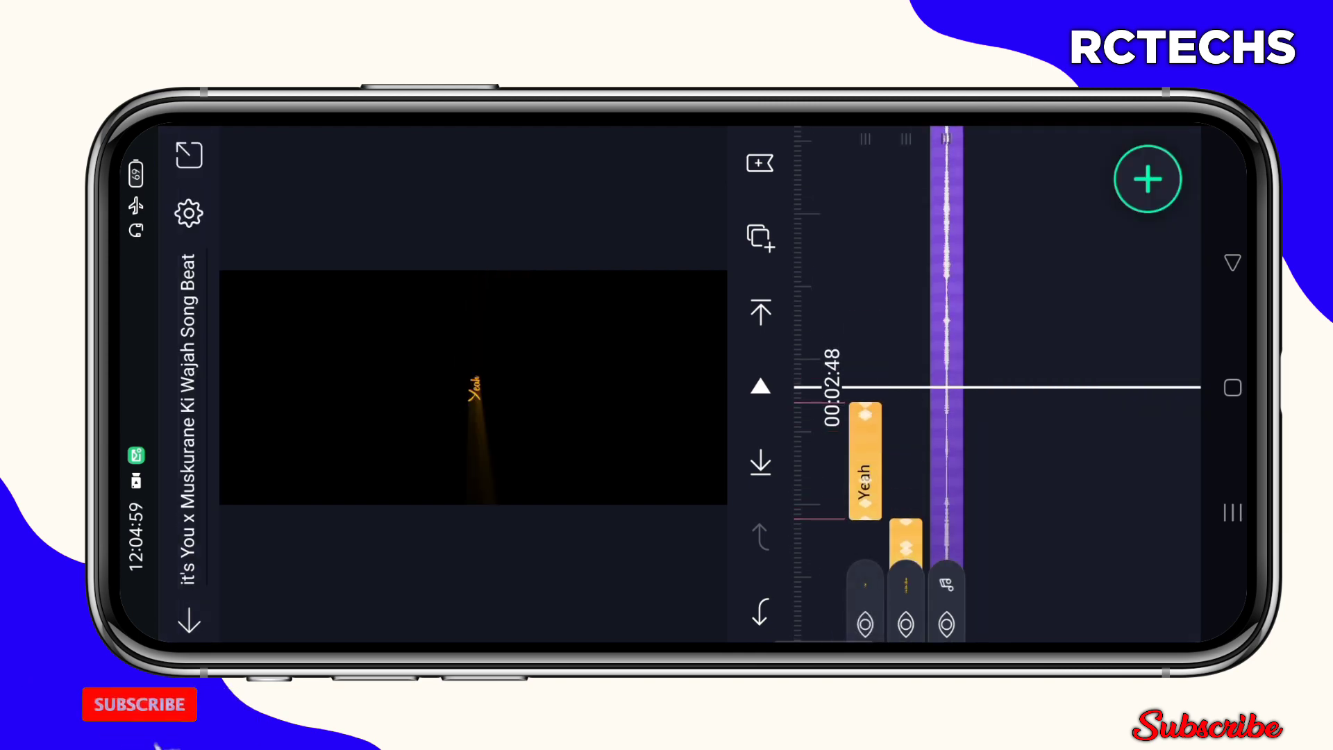
pyautogui.moveTo(905, 468); pyautogui.dragTo(906, 261)
pyautogui.click(864, 417)
pyautogui.click(1042, 469)
pyautogui.moveTo(906, 469); pyautogui.dragTo(907, 260)
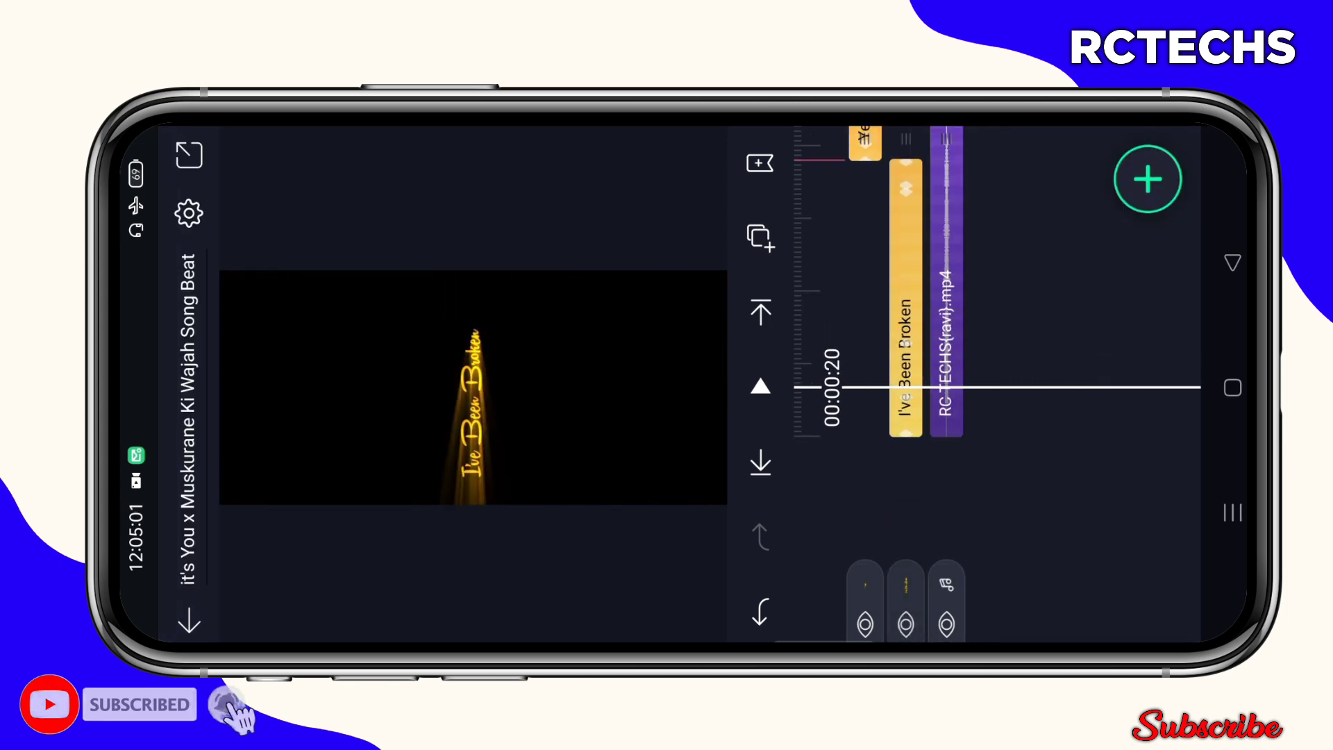
pyautogui.moveTo(906, 313); pyautogui.dragTo(906, 432)
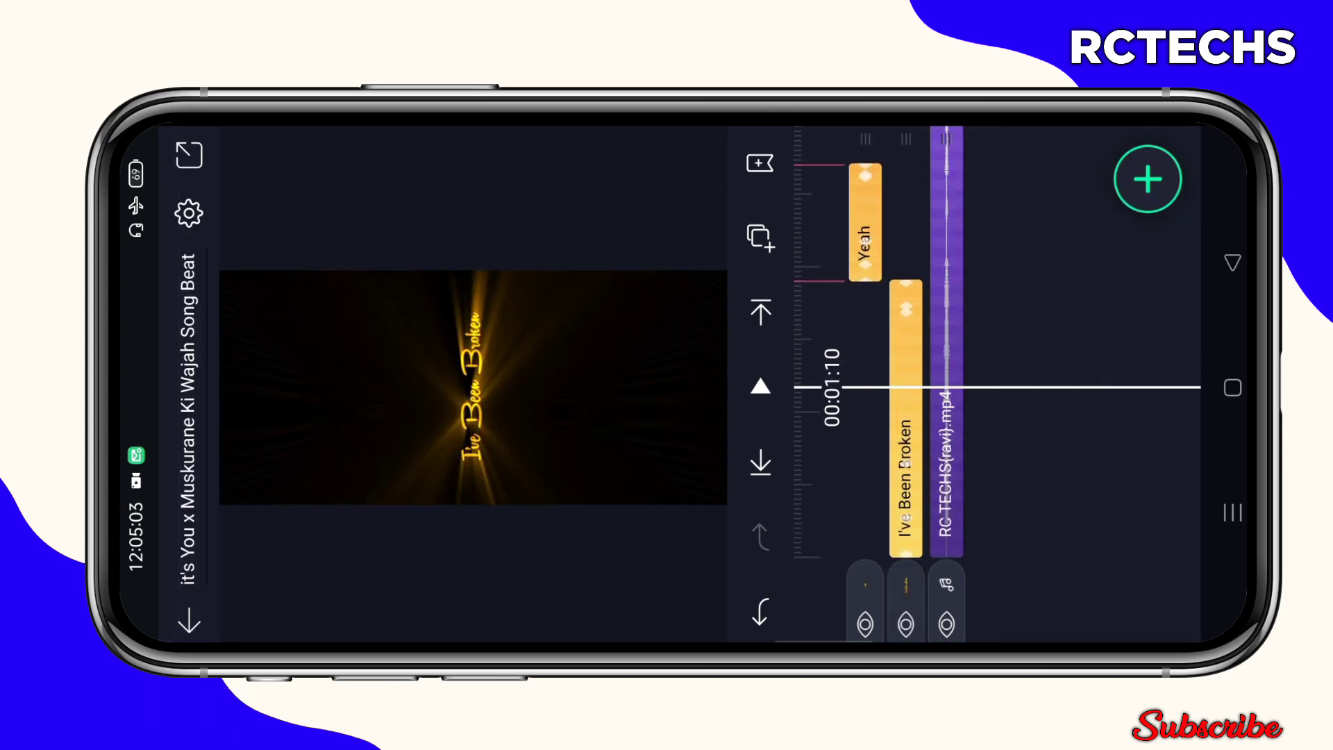
pyautogui.click(906, 469)
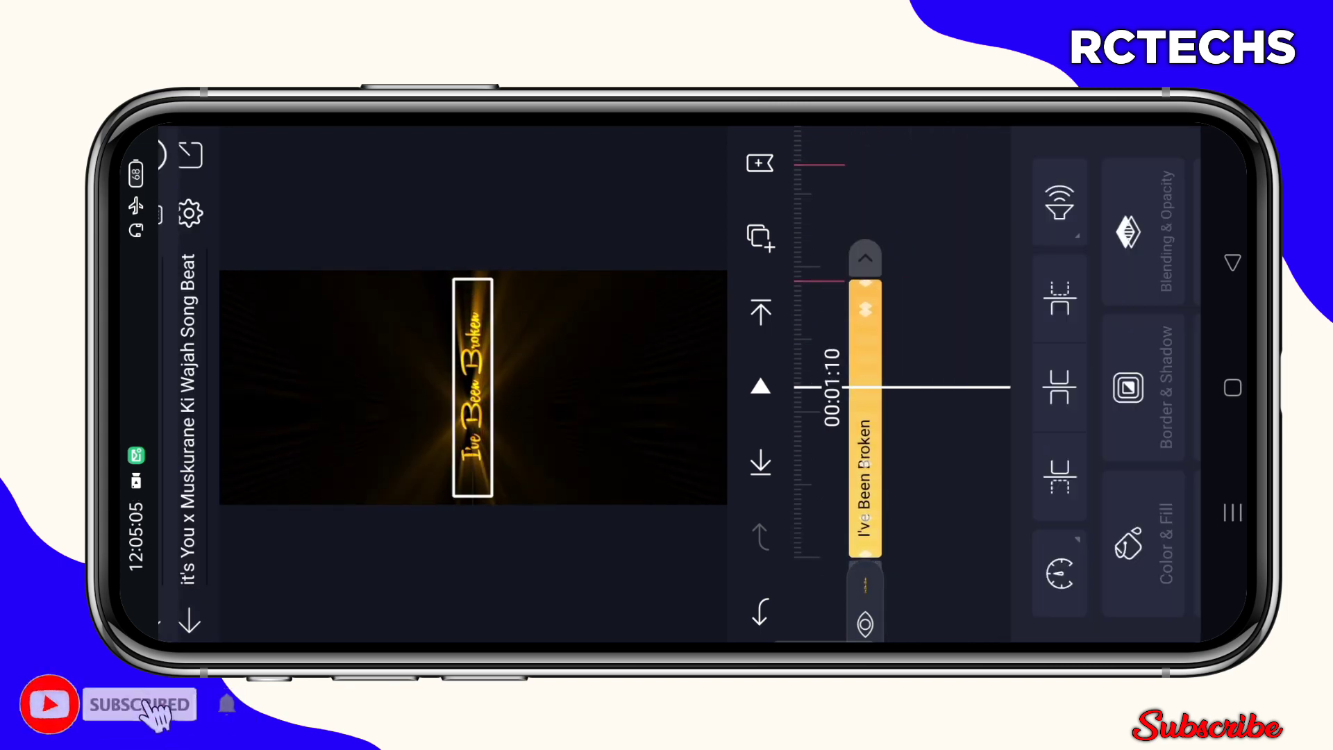
# Duplicate the I've Been Broken text layer
pyautogui.click(863, 470)
pyautogui.click(905, 469)
pyautogui.click(863, 417)
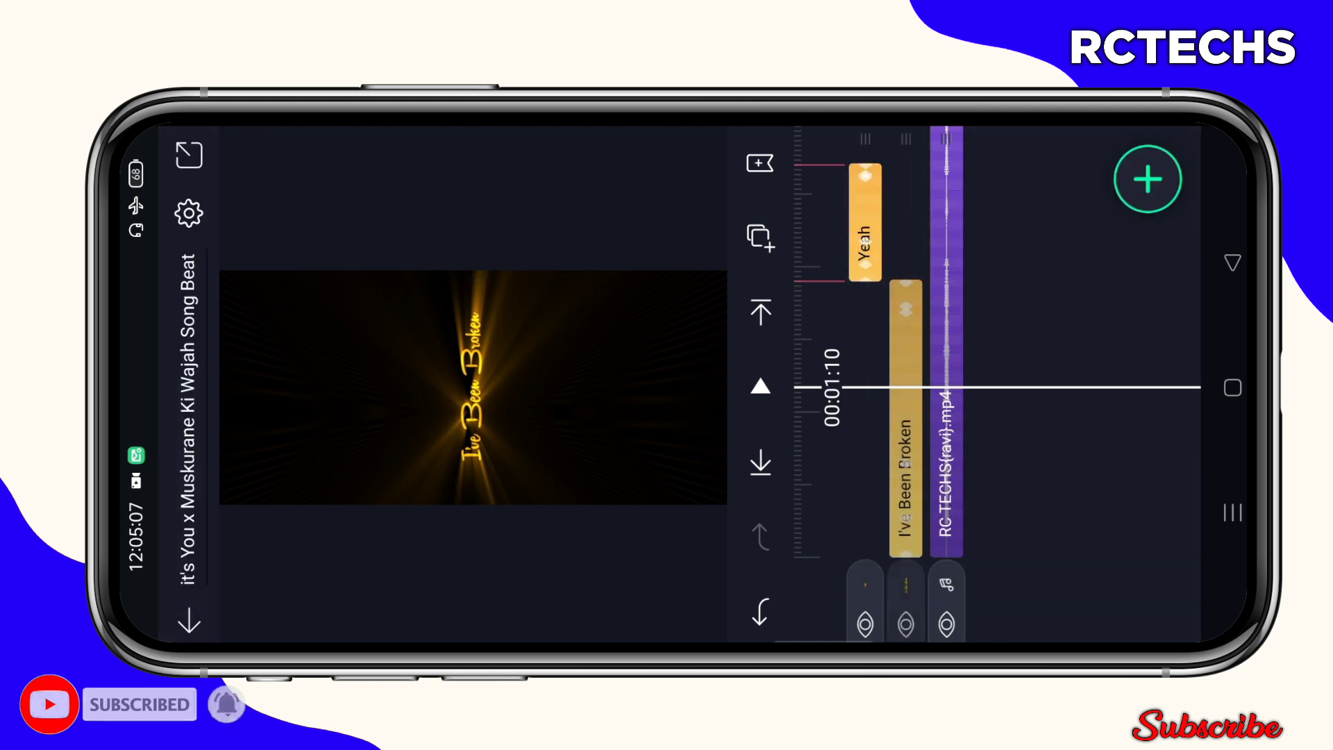
pyautogui.click(863, 468)
pyautogui.click(761, 238)
pyautogui.click(995, 416)
pyautogui.click(833, 469)
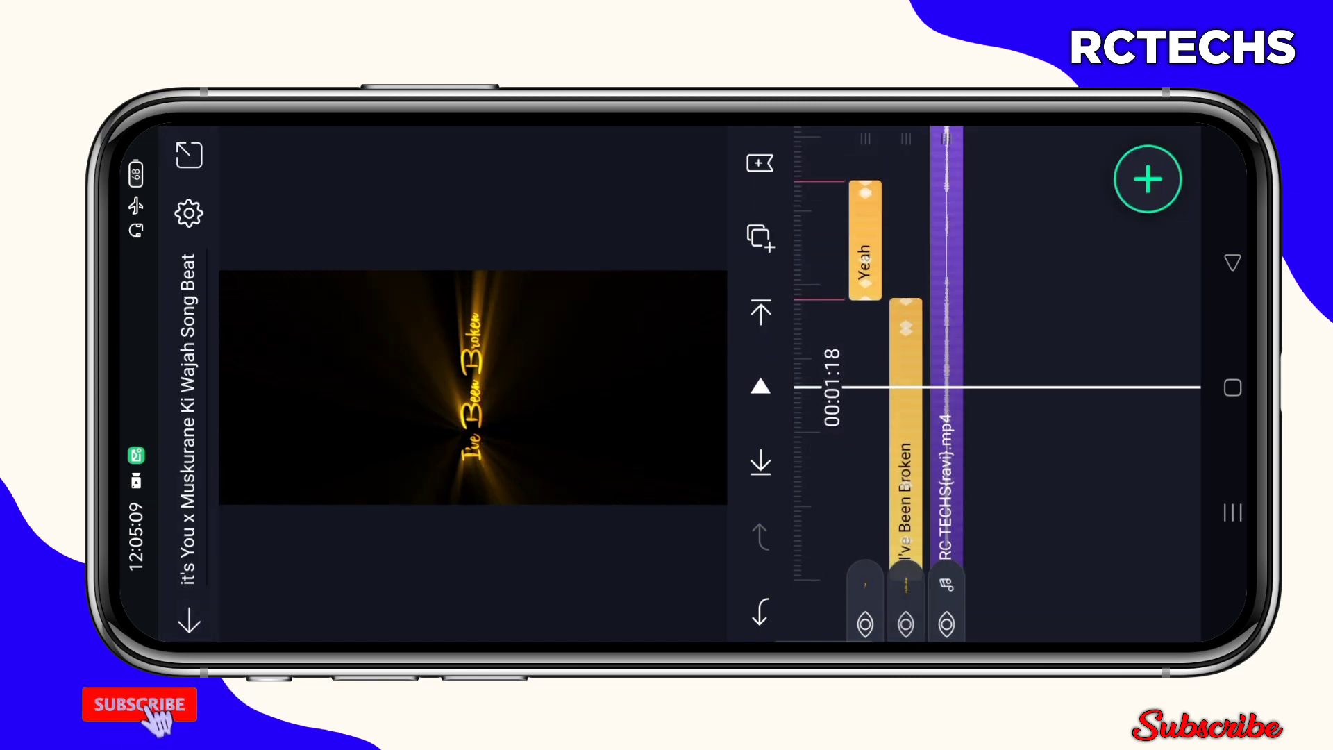
# Slow the duplicated I've Been Broken clip at 00:04:11 to about 0.6x
pyautogui.click(761, 239)
pyautogui.moveTo(1094, 312); pyautogui.dragTo(1093, 438)
pyautogui.click(761, 238)
pyautogui.click(1042, 468)
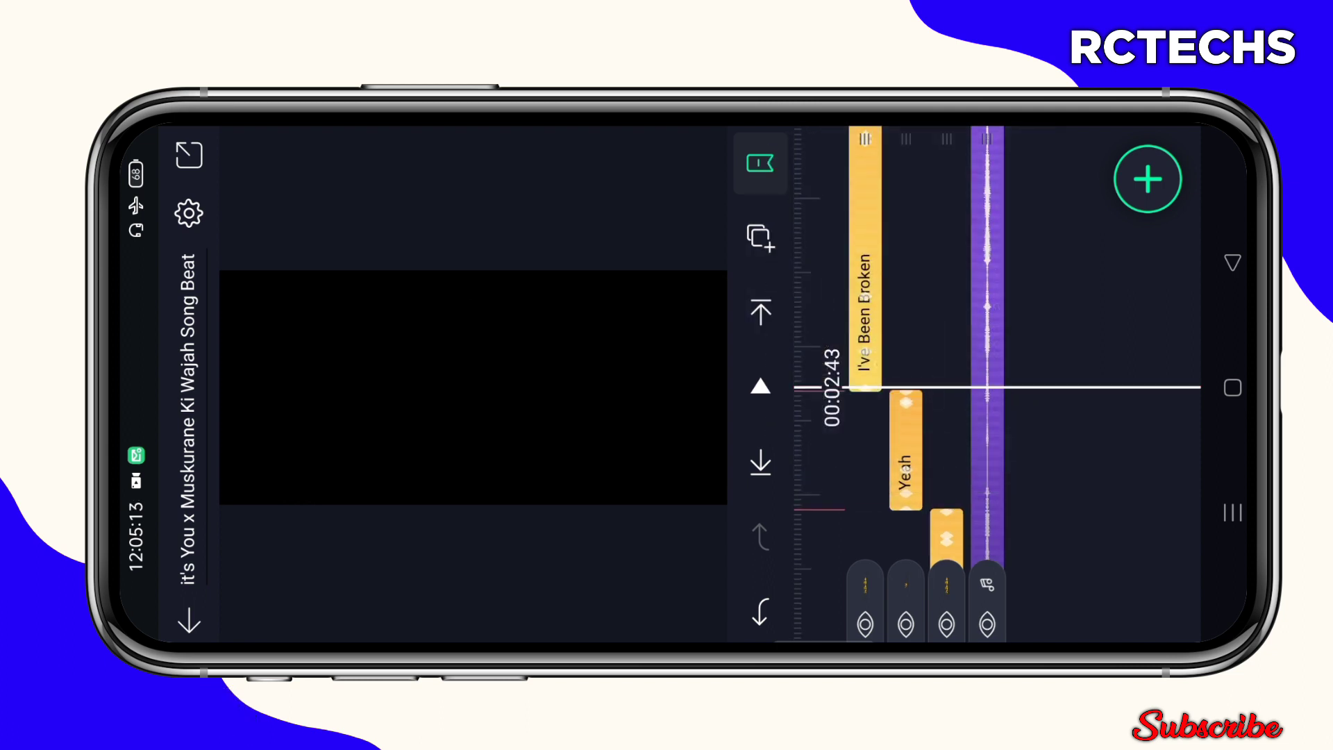
pyautogui.moveTo(1041, 261); pyautogui.dragTo(1042, 468)
pyautogui.click(865, 469)
pyautogui.click(959, 573)
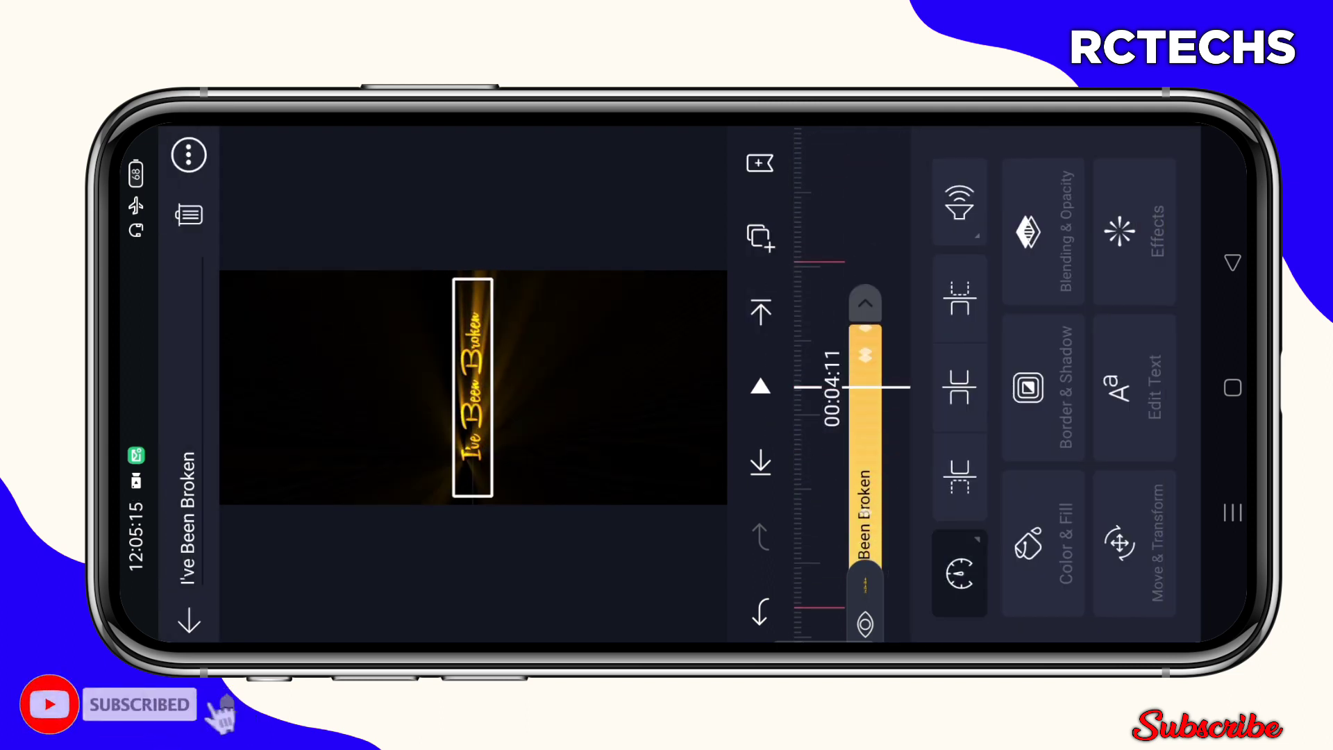
pyautogui.moveTo(1134, 452); pyautogui.dragTo(1136, 537)
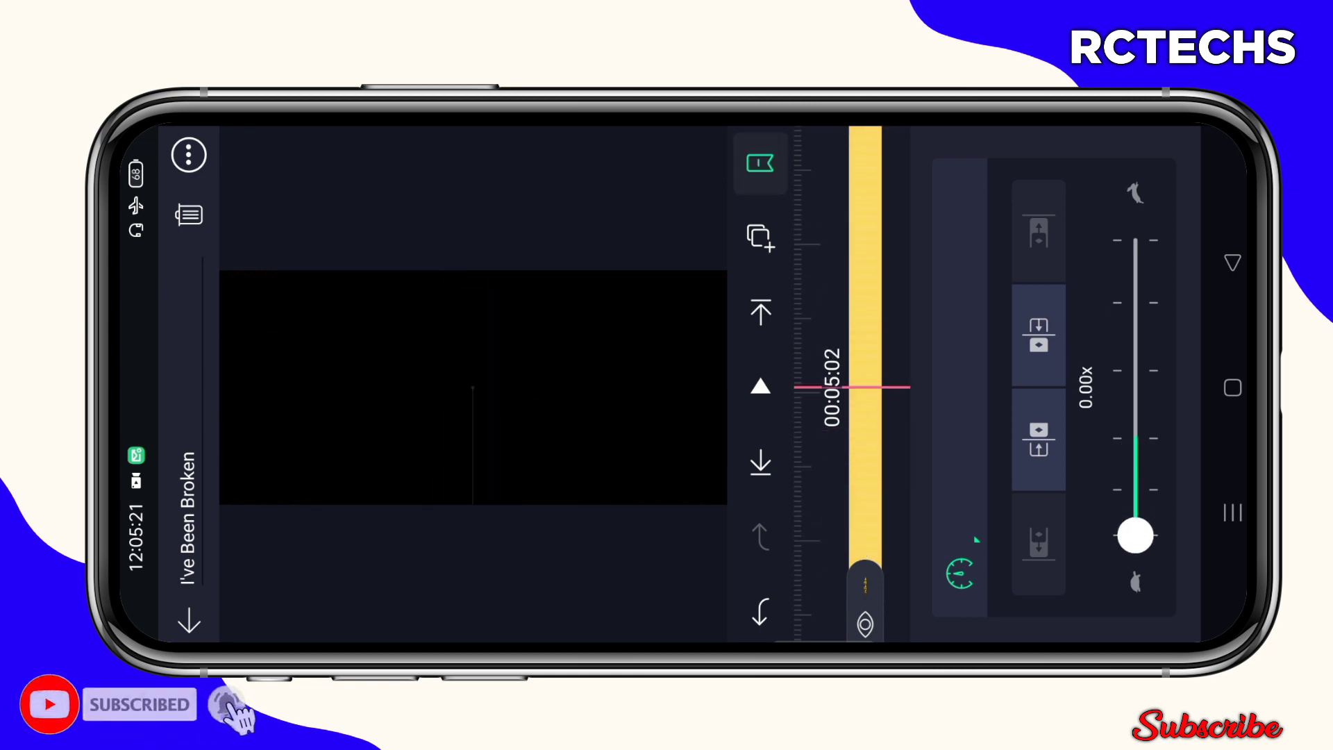
pyautogui.moveTo(1135, 536); pyautogui.dragTo(1135, 476)
pyautogui.press('Escape')
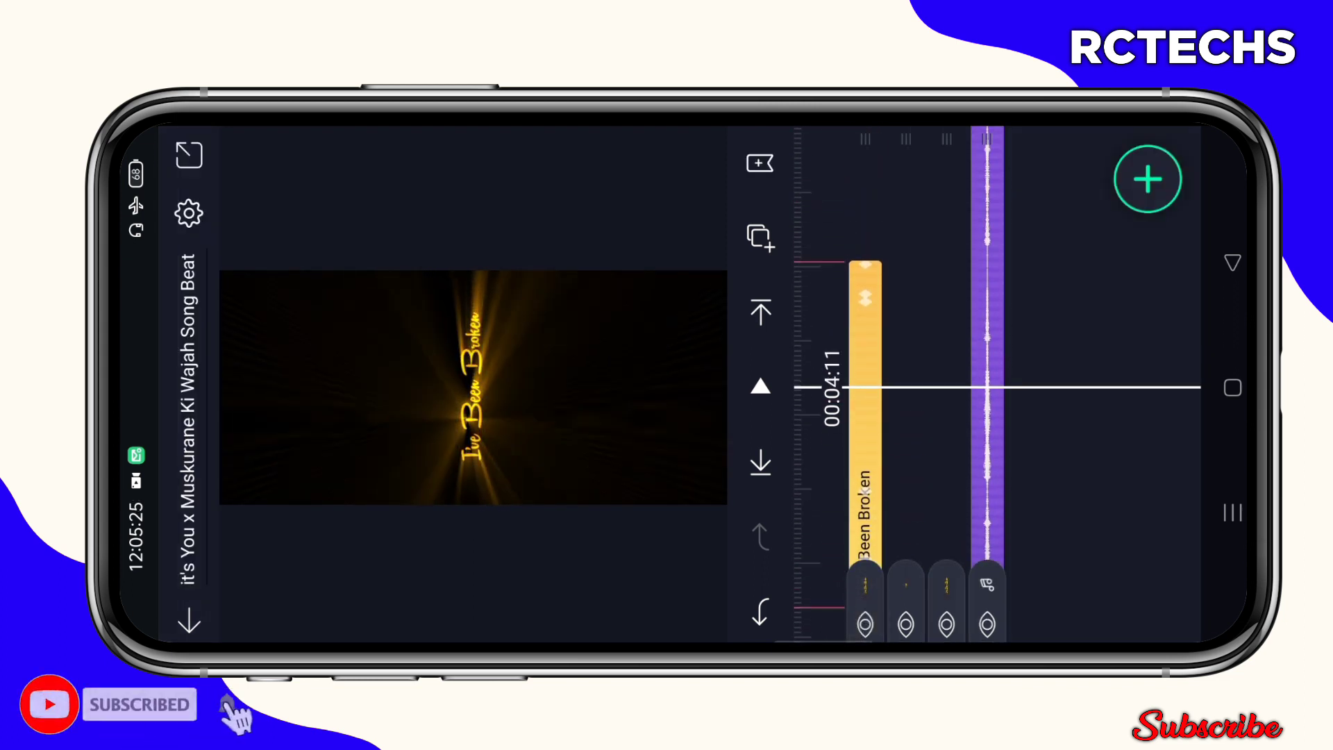
# Duplicate the Yeah text layer and slow the copy to about 0.72x
pyautogui.click(902, 490)
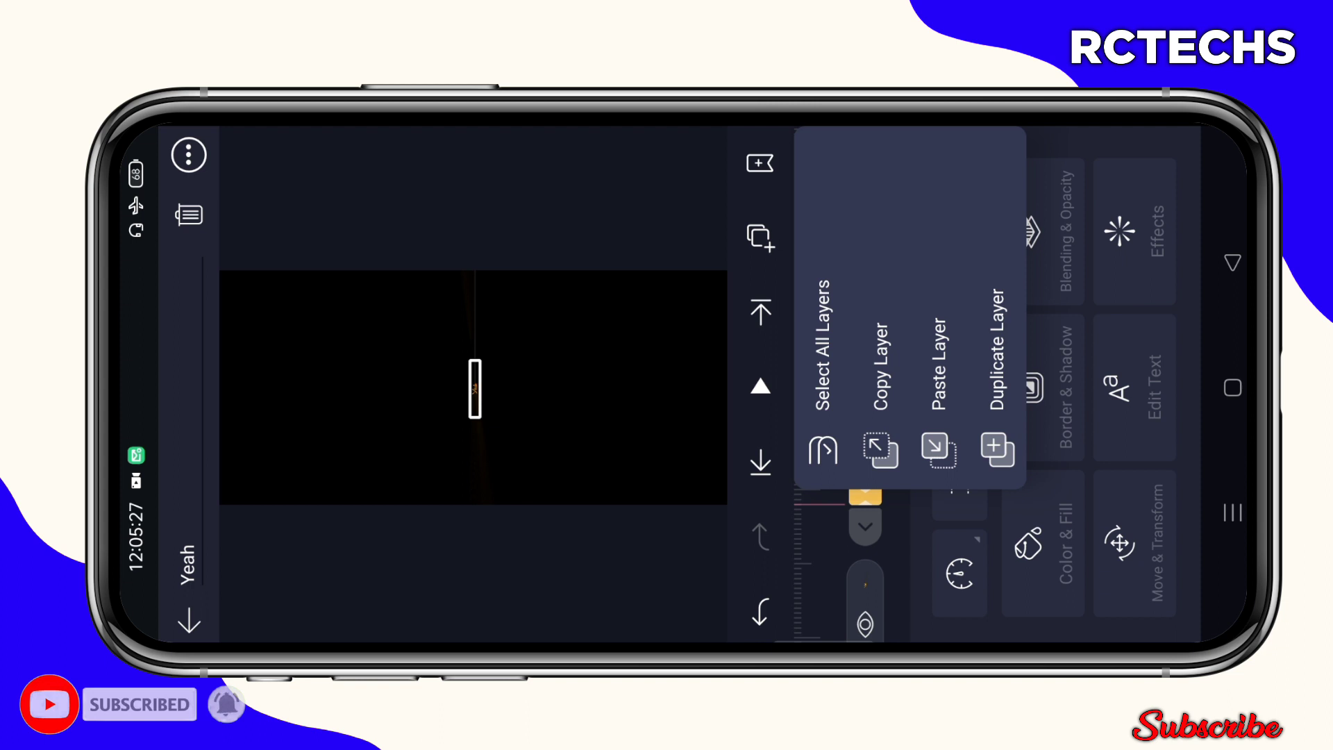
pyautogui.click(880, 417)
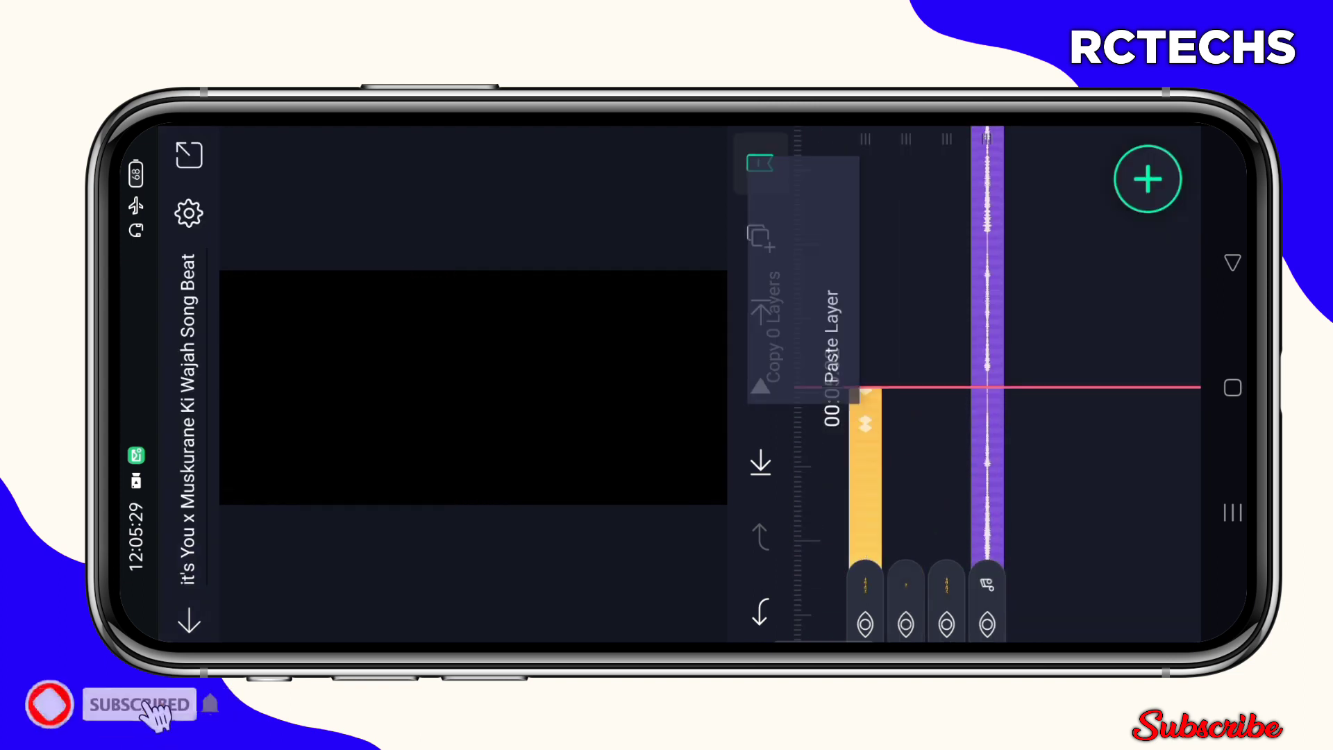
pyautogui.click(938, 468)
pyautogui.click(864, 396)
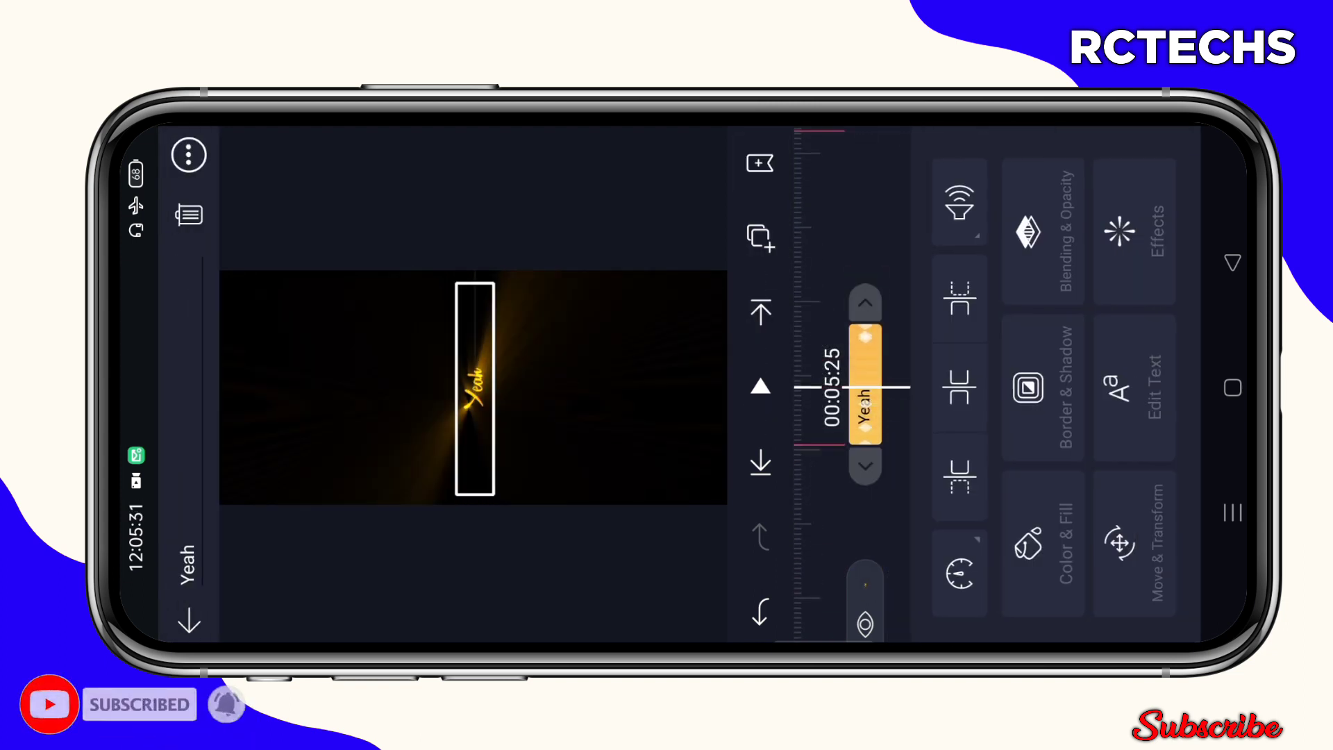
pyautogui.click(960, 572)
pyautogui.moveTo(1135, 381); pyautogui.dragTo(1136, 477)
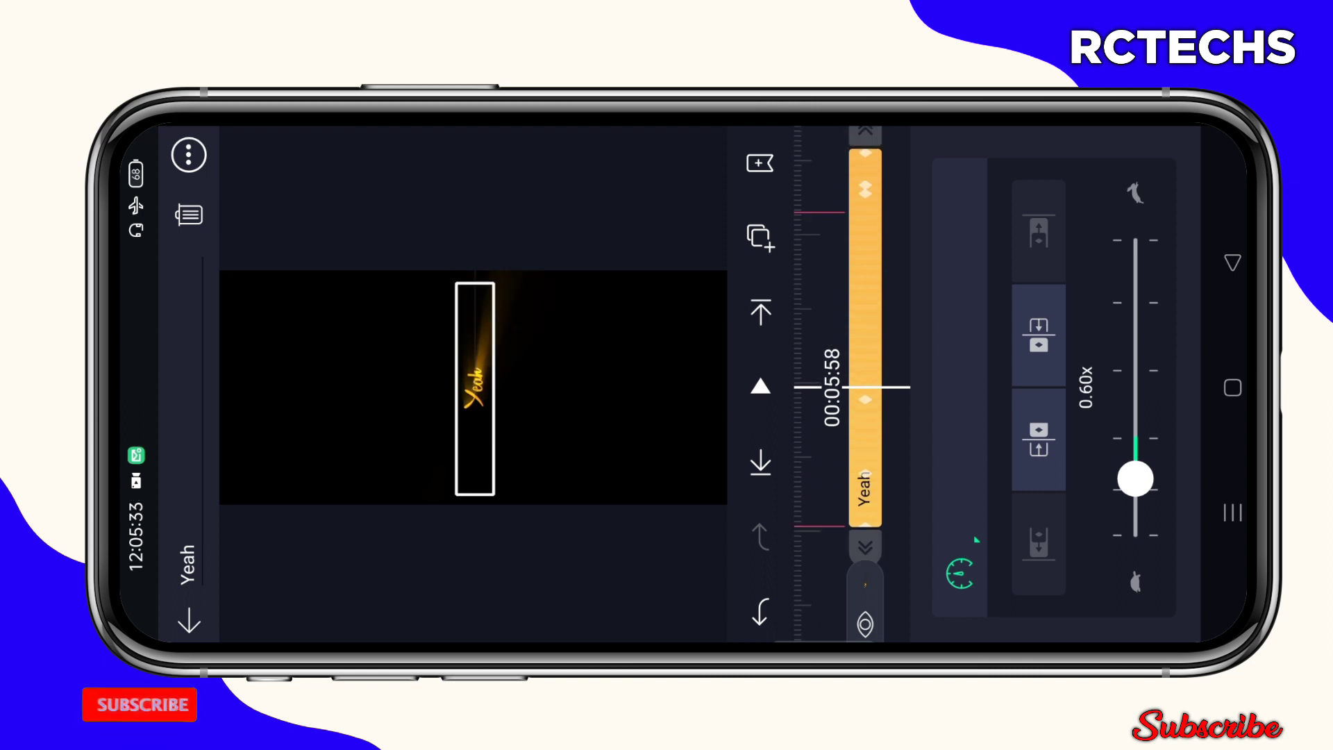
pyautogui.scroll(-2, 864, 396)
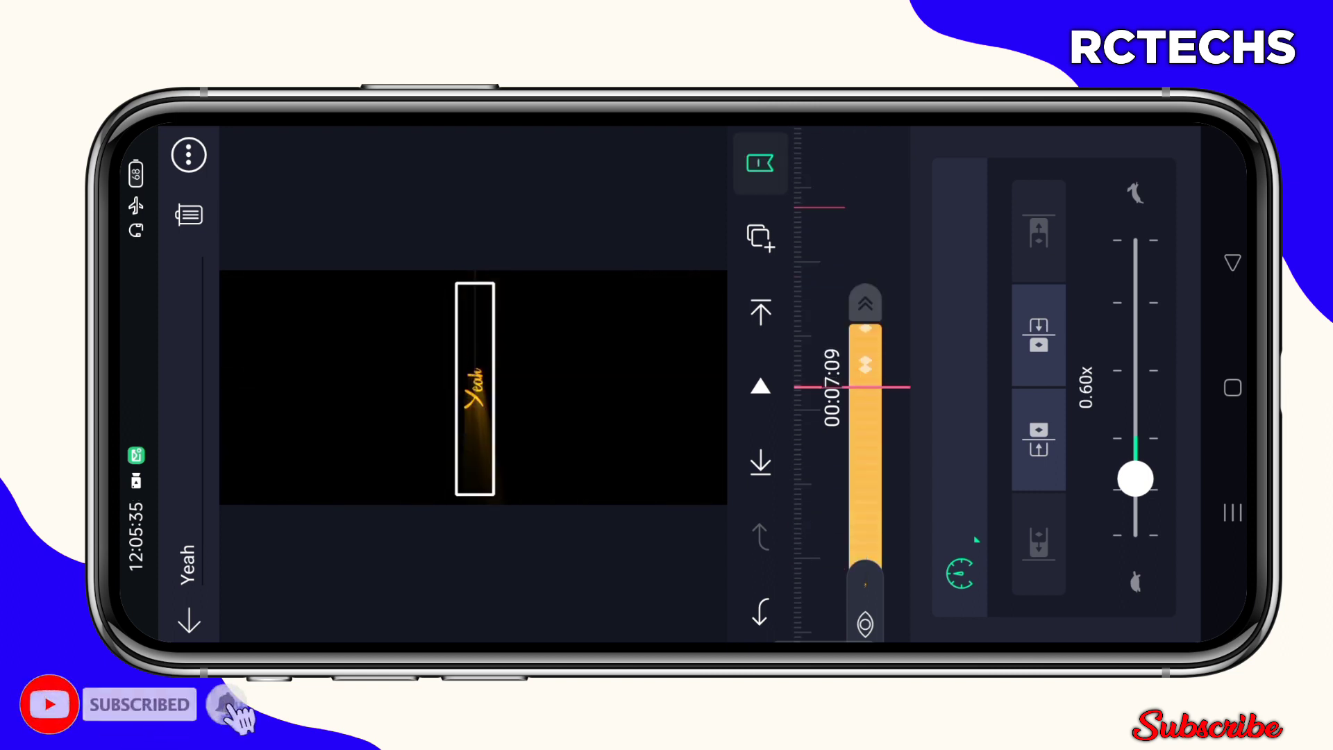
pyautogui.moveTo(1135, 476); pyautogui.dragTo(1135, 471)
pyautogui.click(1135, 193)
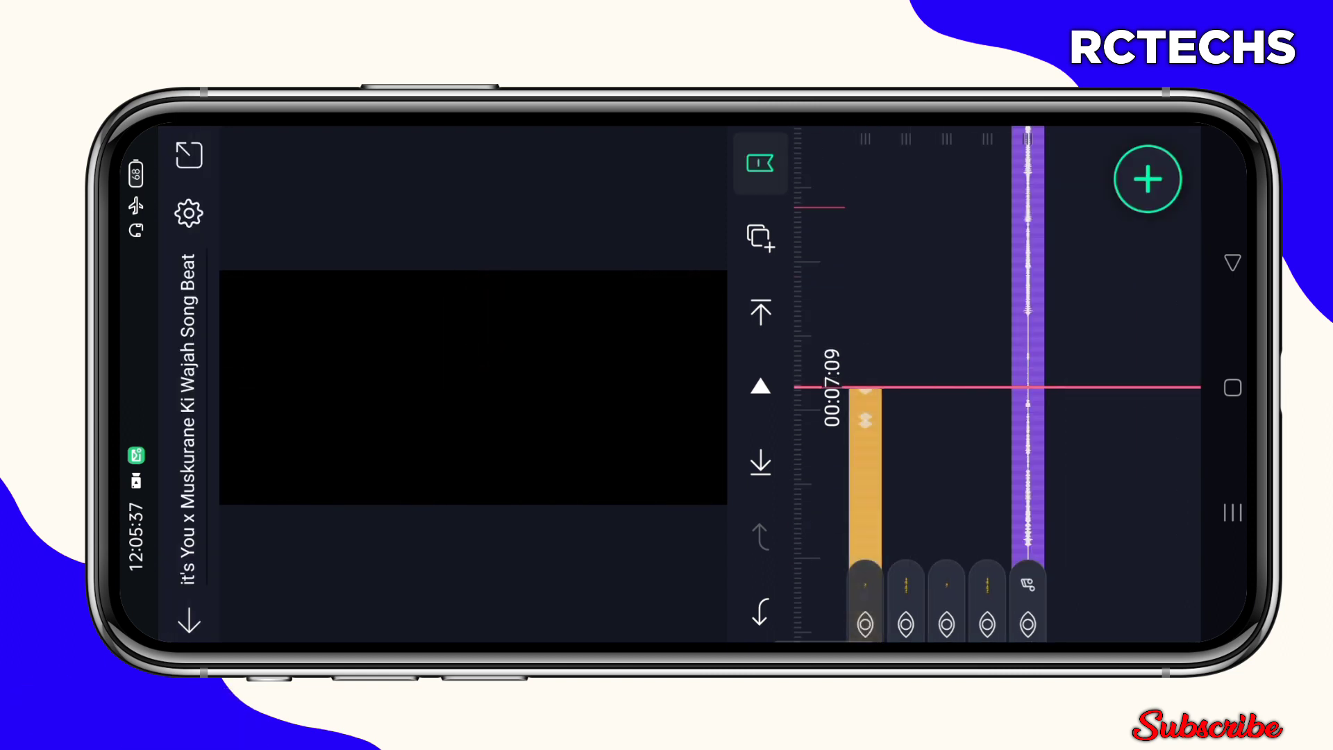
pyautogui.scroll(4, 864, 397)
# Copy "I know how it feels" from the Keep Notes lyrics note and switch back to Alight Motion
pyautogui.click(1232, 388)
pyautogui.moveTo(625, 520); pyautogui.dragTo(625, 260)
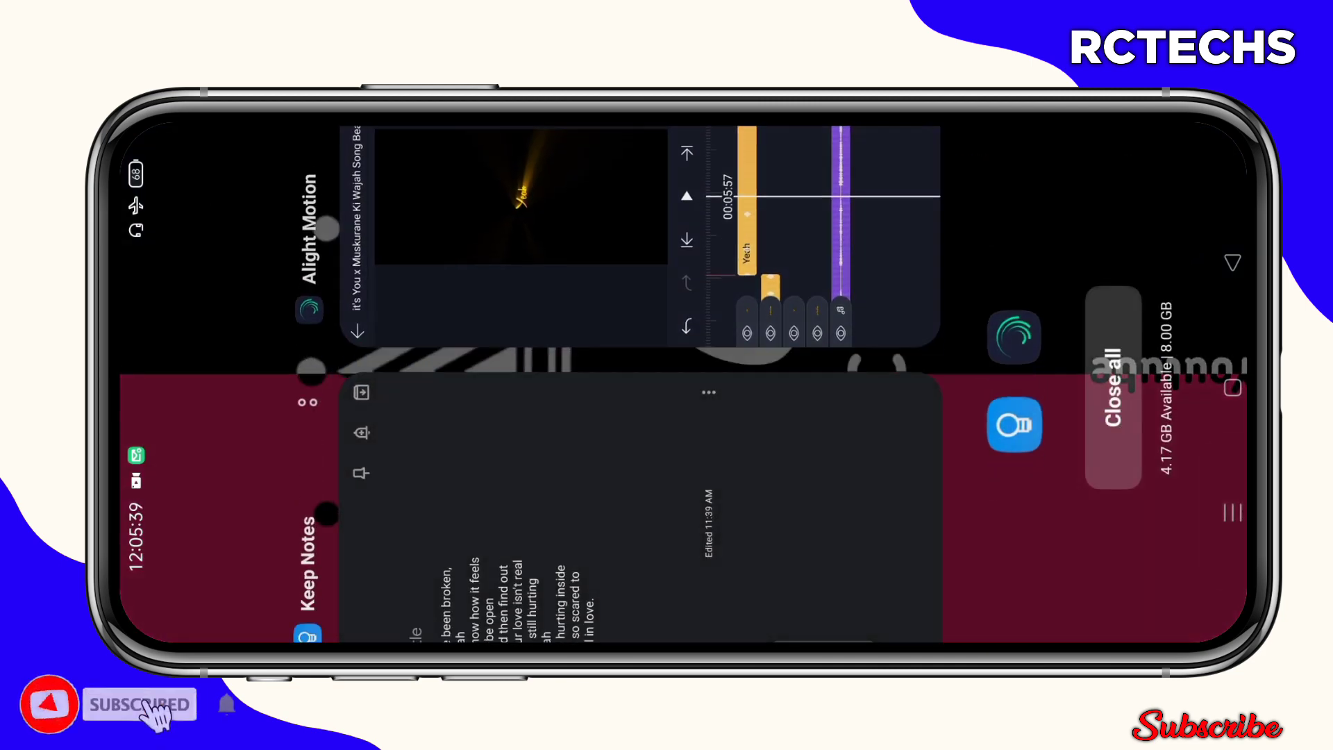
pyautogui.click(625, 385)
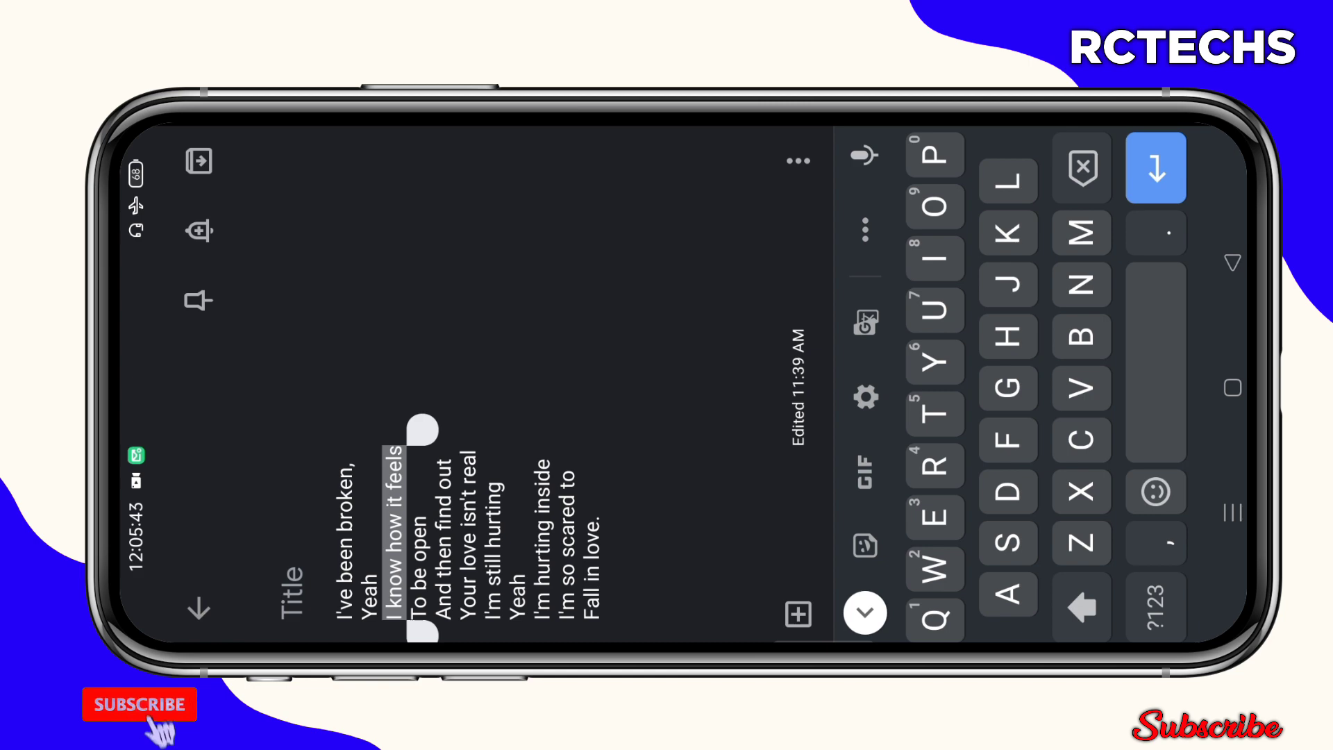
pyautogui.click(343, 503)
pyautogui.click(1232, 388)
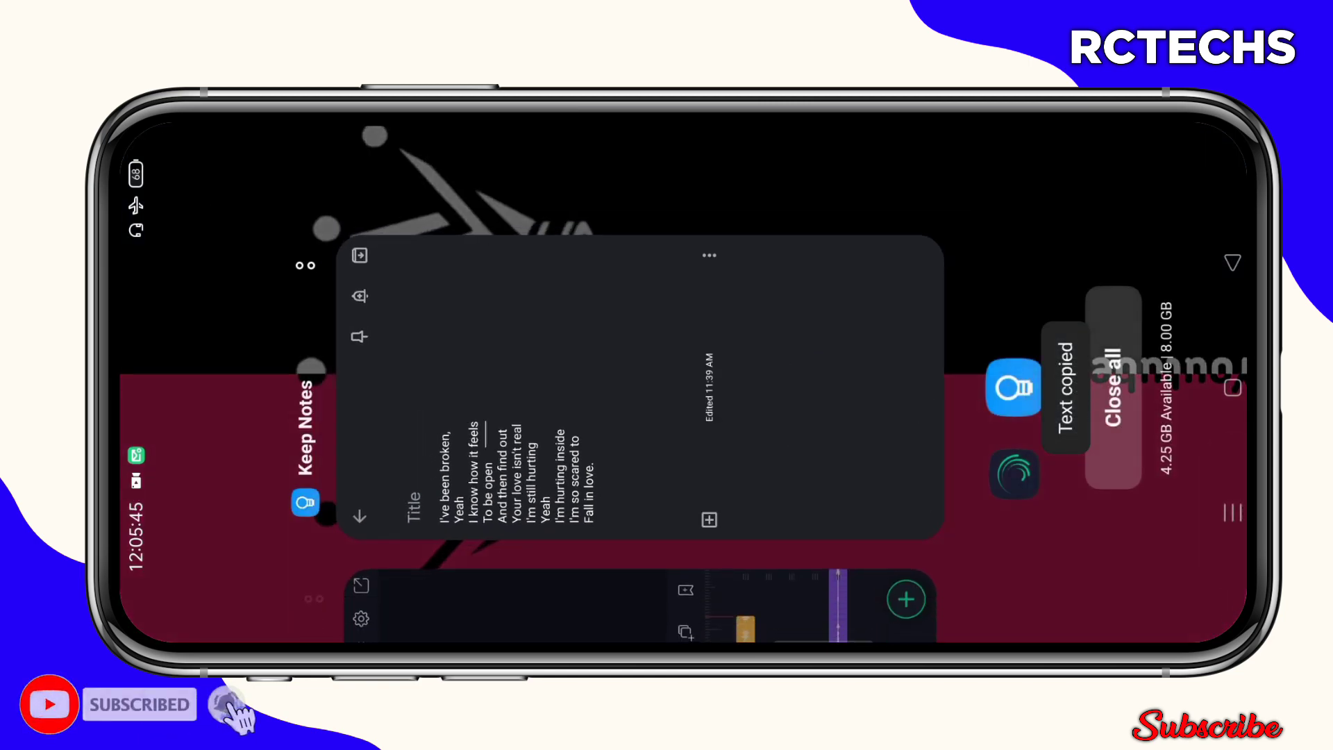
pyautogui.moveTo(625, 469); pyautogui.dragTo(625, 261)
pyautogui.click(646, 386)
# Replace the I've Been Broken clip's text at 00:03:23 with the pasted "I know how it feels"
pyautogui.moveTo(896, 260); pyautogui.dragTo(895, 469)
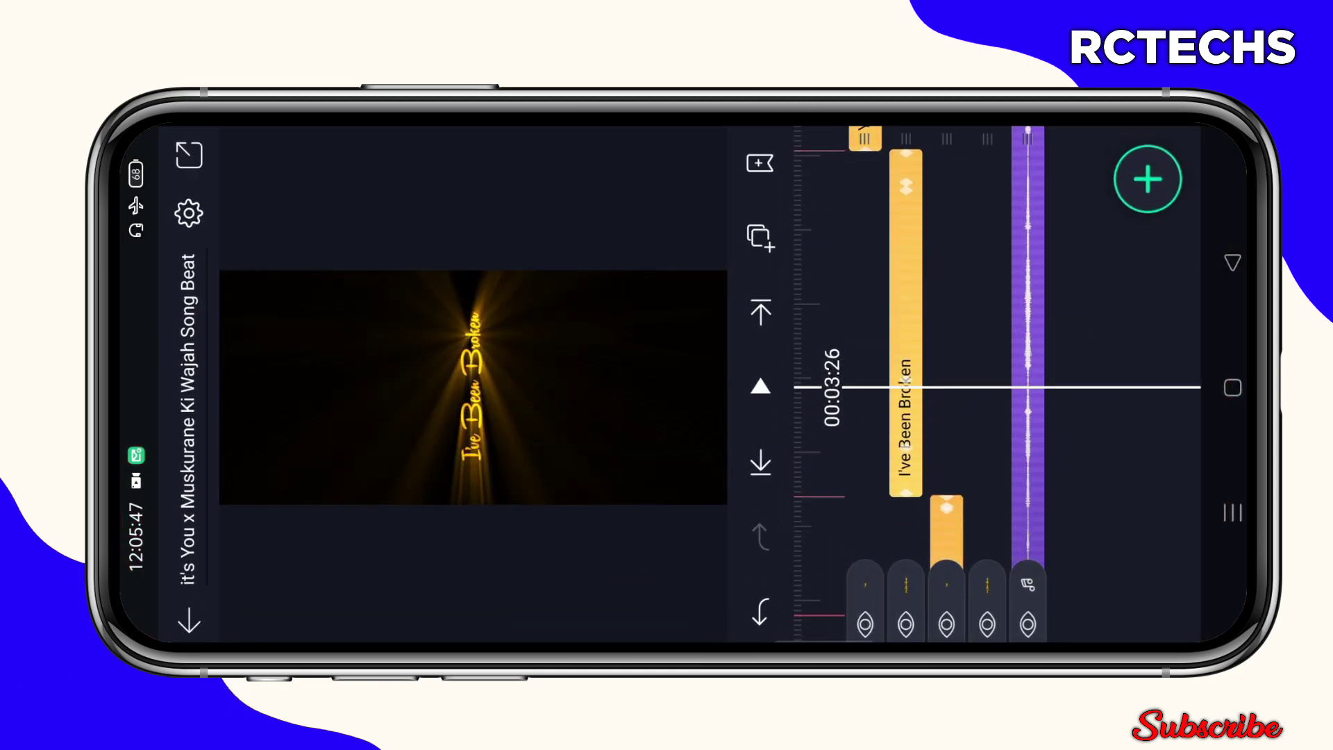
pyautogui.click(904, 355)
pyautogui.click(189, 418)
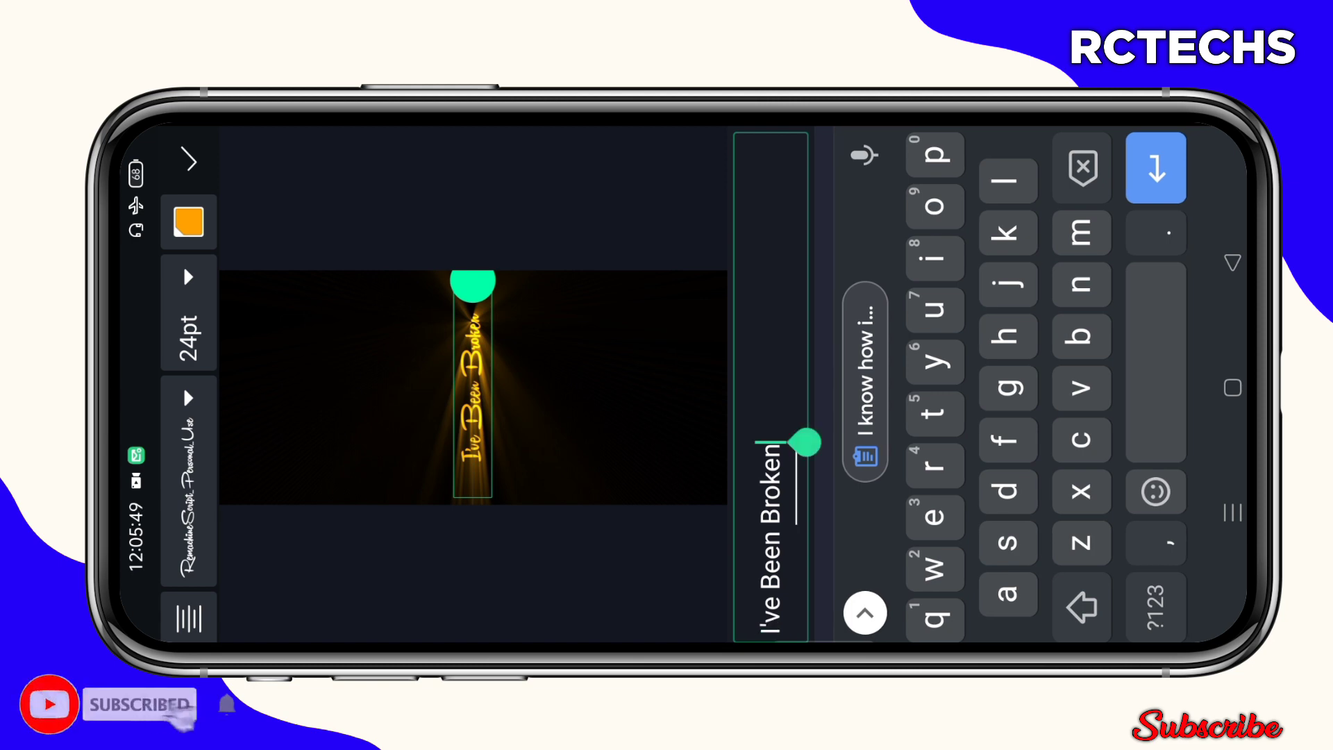
pyautogui.press('BackSpace')
pyautogui.press('BackSpace')
pyautogui.press('BackSpace')
pyautogui.press('BackSpace')
pyautogui.press('BackSpace')
pyautogui.press('BackSpace')
pyautogui.click(864, 380)
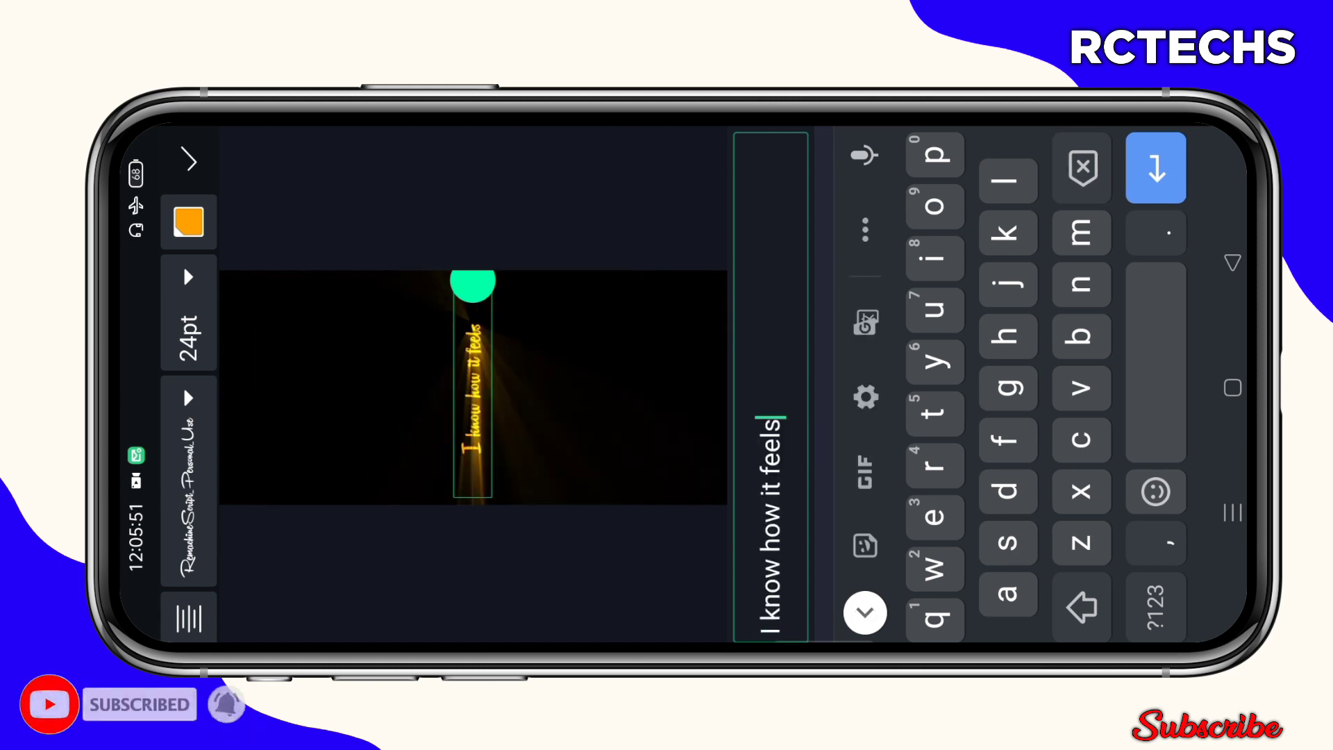
# Capitalise Know, How, It and Feels, then finish the text edit
pyautogui.click(771, 541)
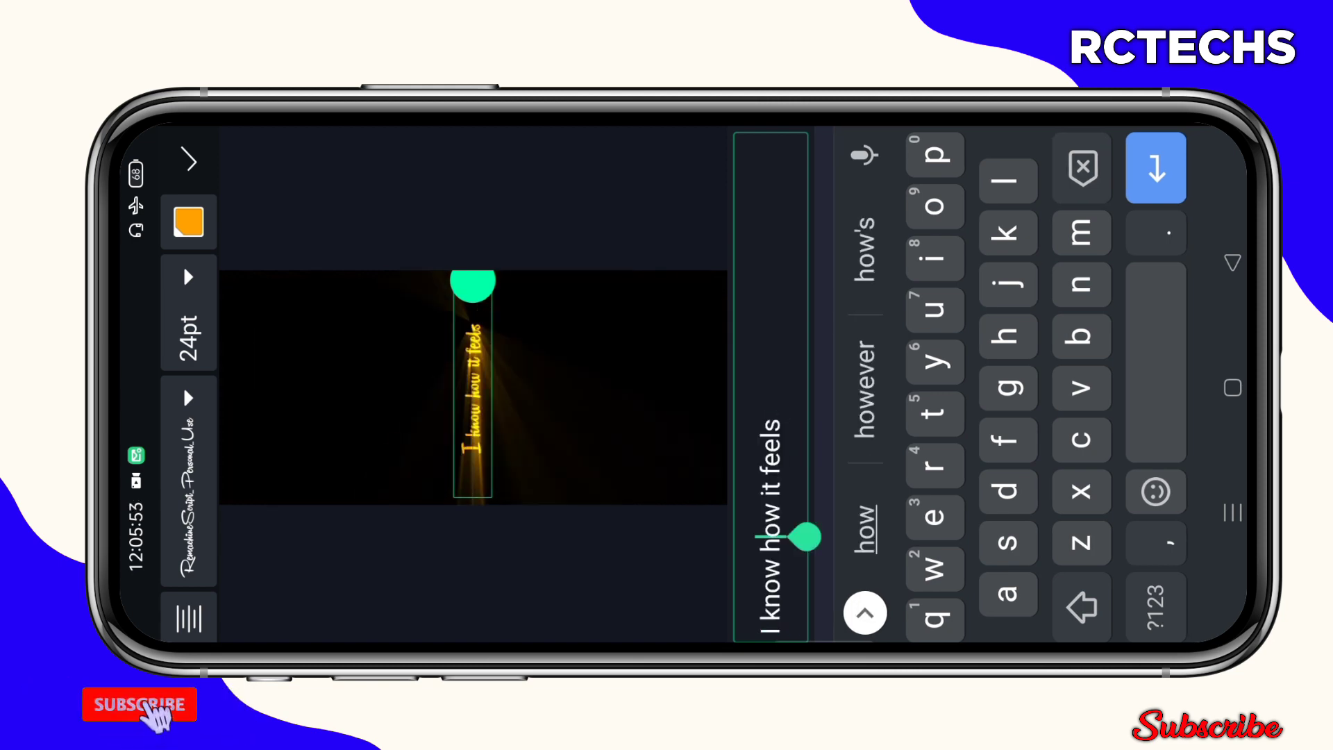
pyautogui.press('BackSpace')
pyautogui.click(1082, 607)
pyautogui.write('H')
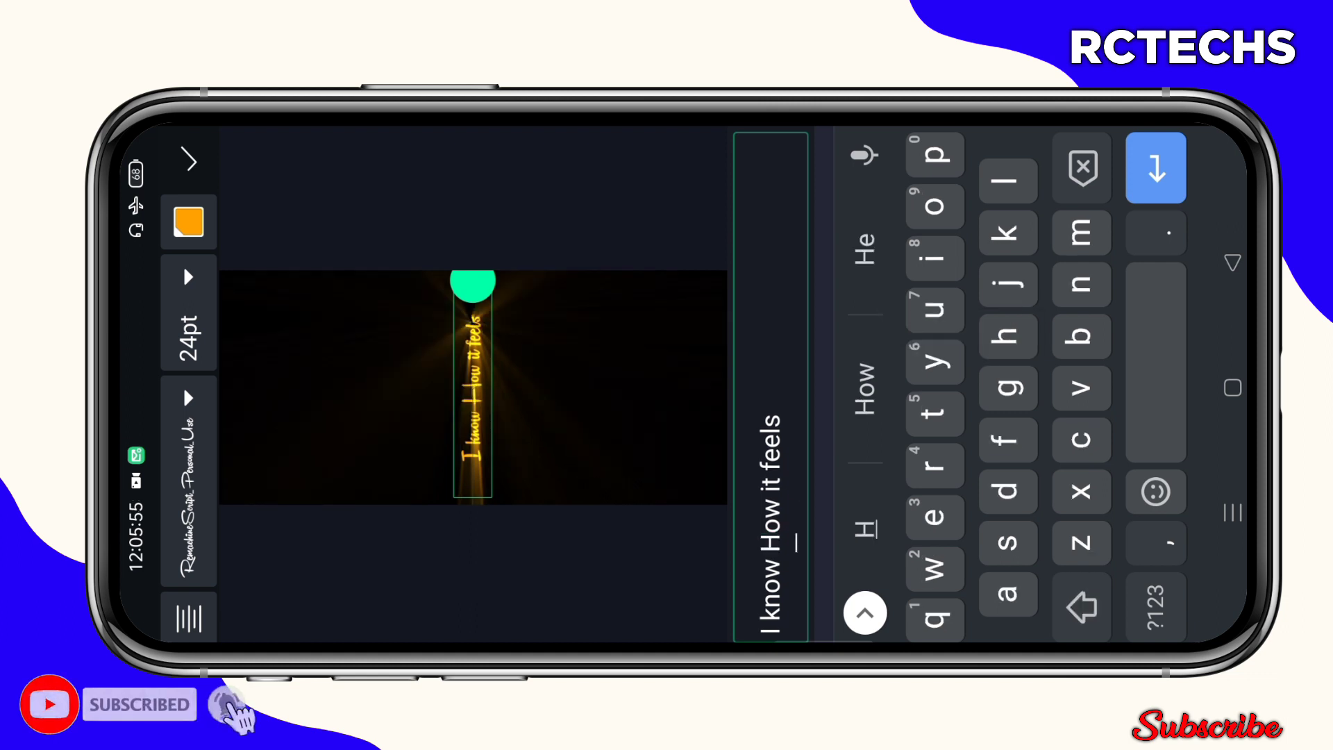
pyautogui.press('BackSpace')
pyautogui.write('I')
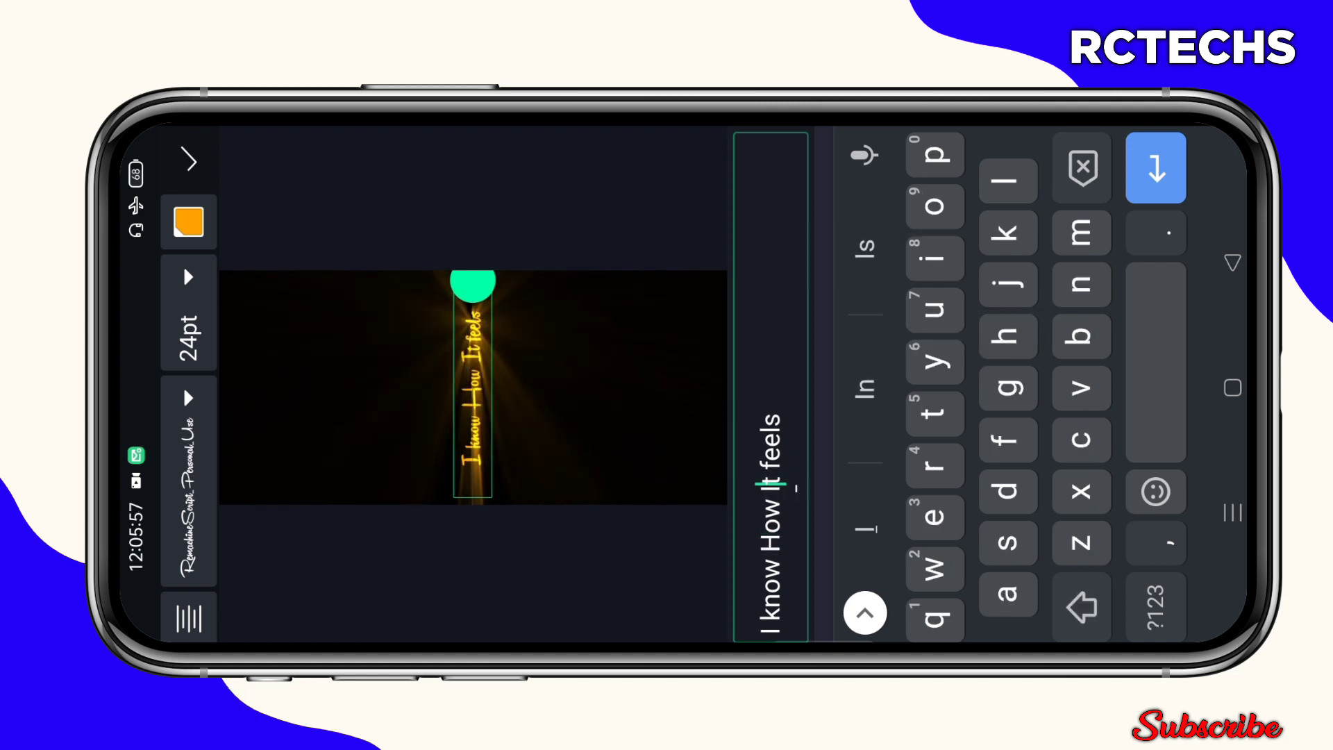
pyautogui.click(771, 445)
pyautogui.press('BackSpace')
pyautogui.press('BackSpace')
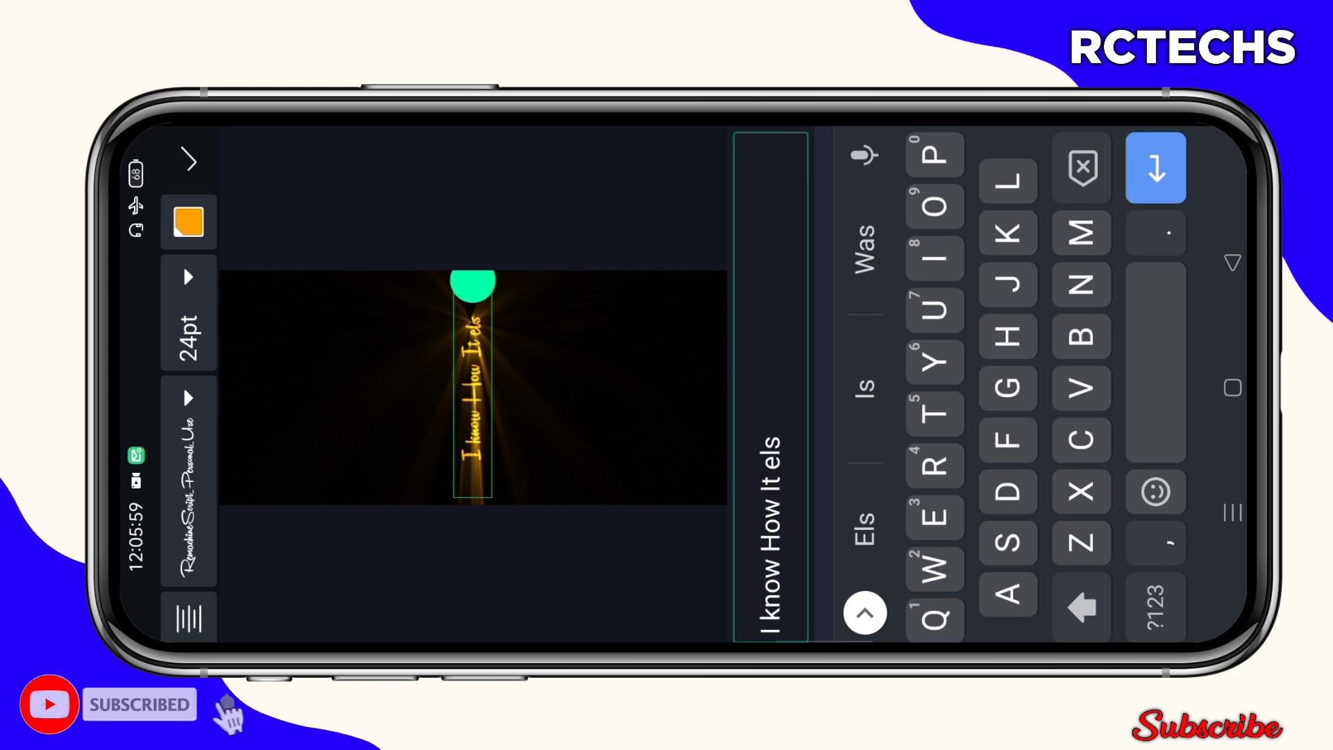
pyautogui.write('D')
pyautogui.press('BackSpace')
pyautogui.write('Fe')
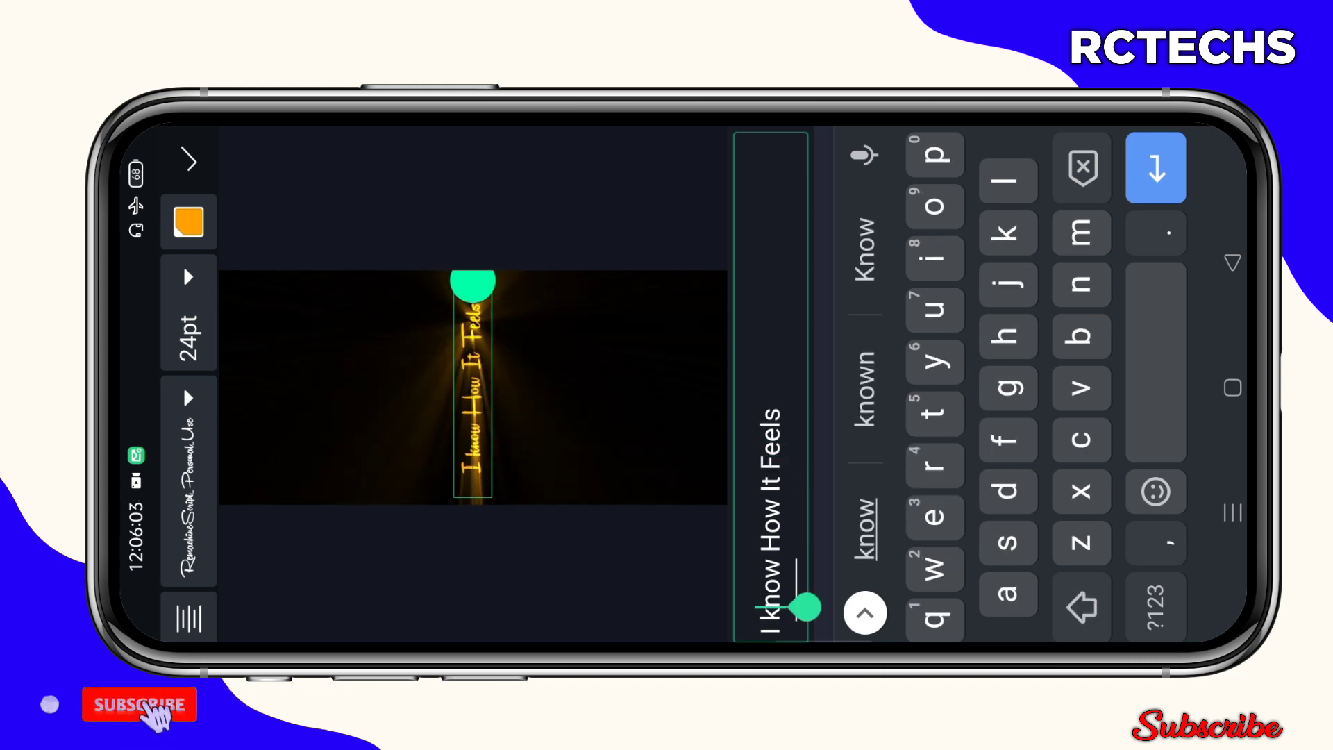
pyautogui.press('BackSpace')
pyautogui.write('K')
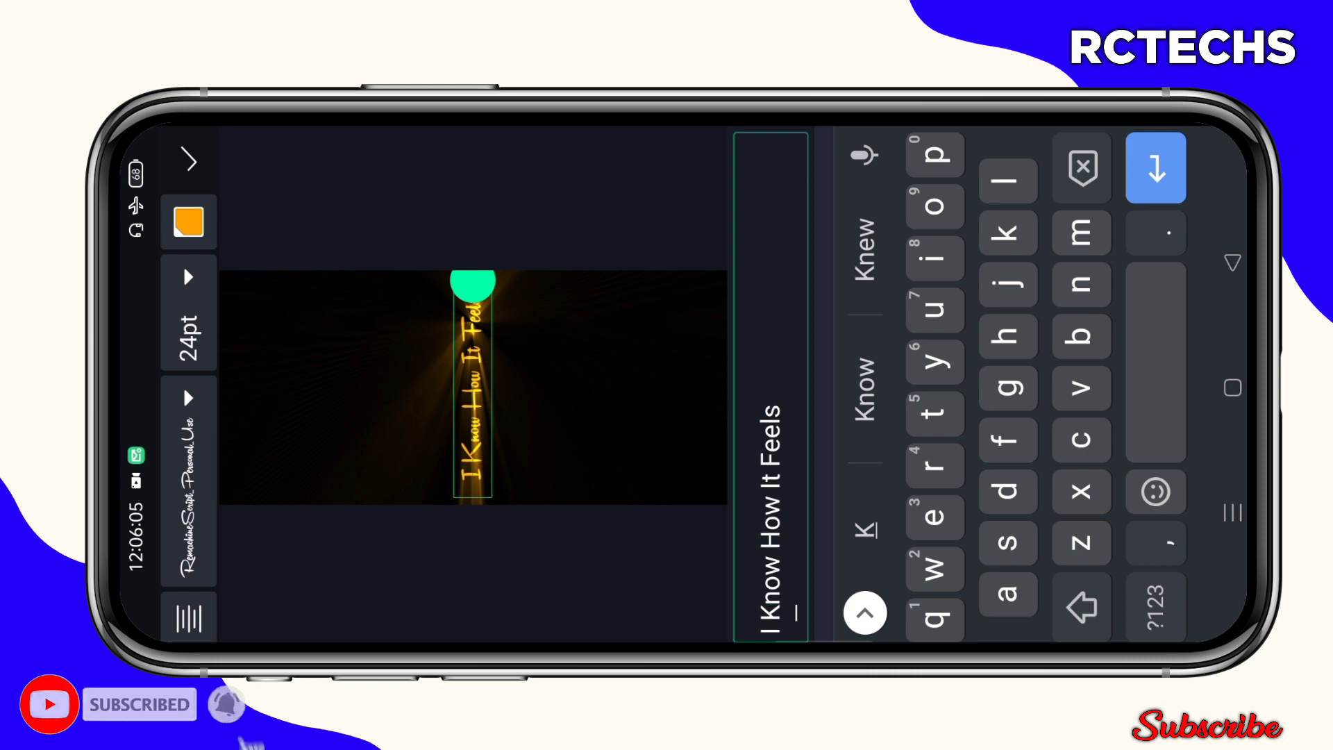
pyautogui.press('Return')
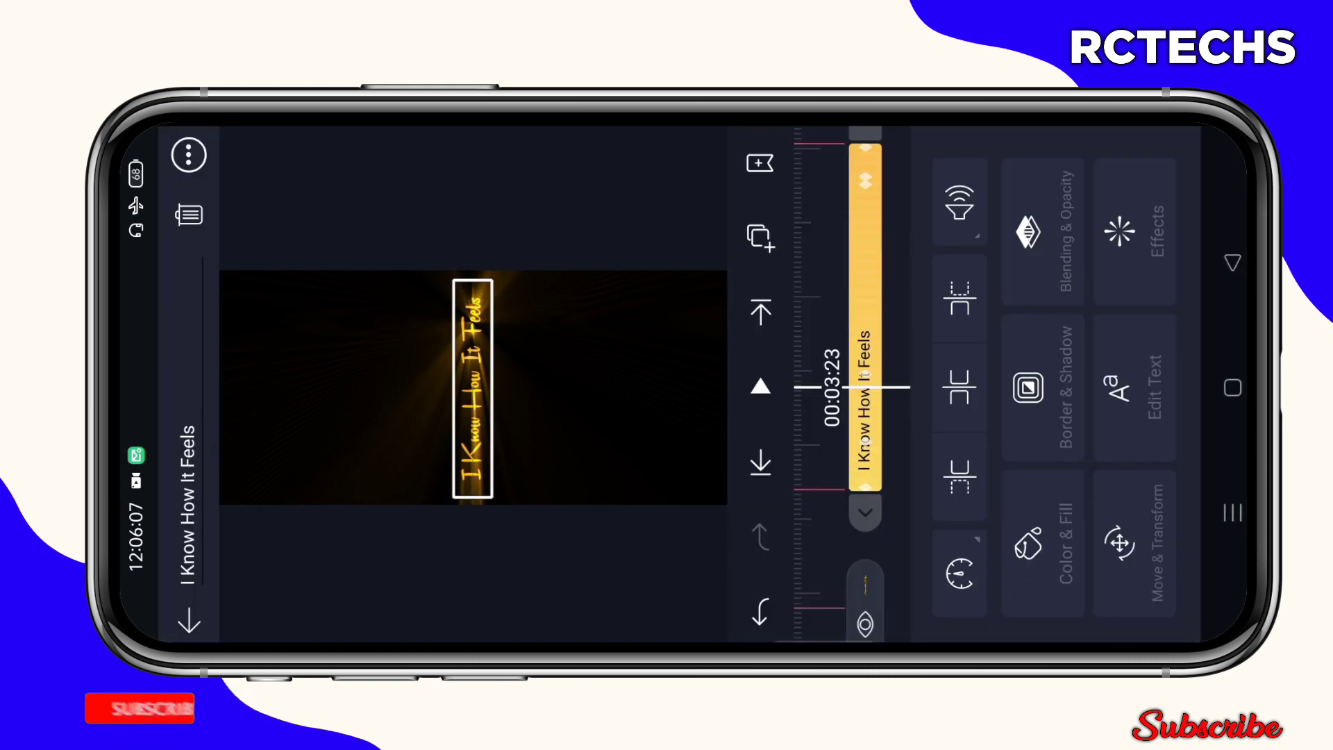
pyautogui.click(1042, 385)
pyautogui.scroll(-5, 937, 386)
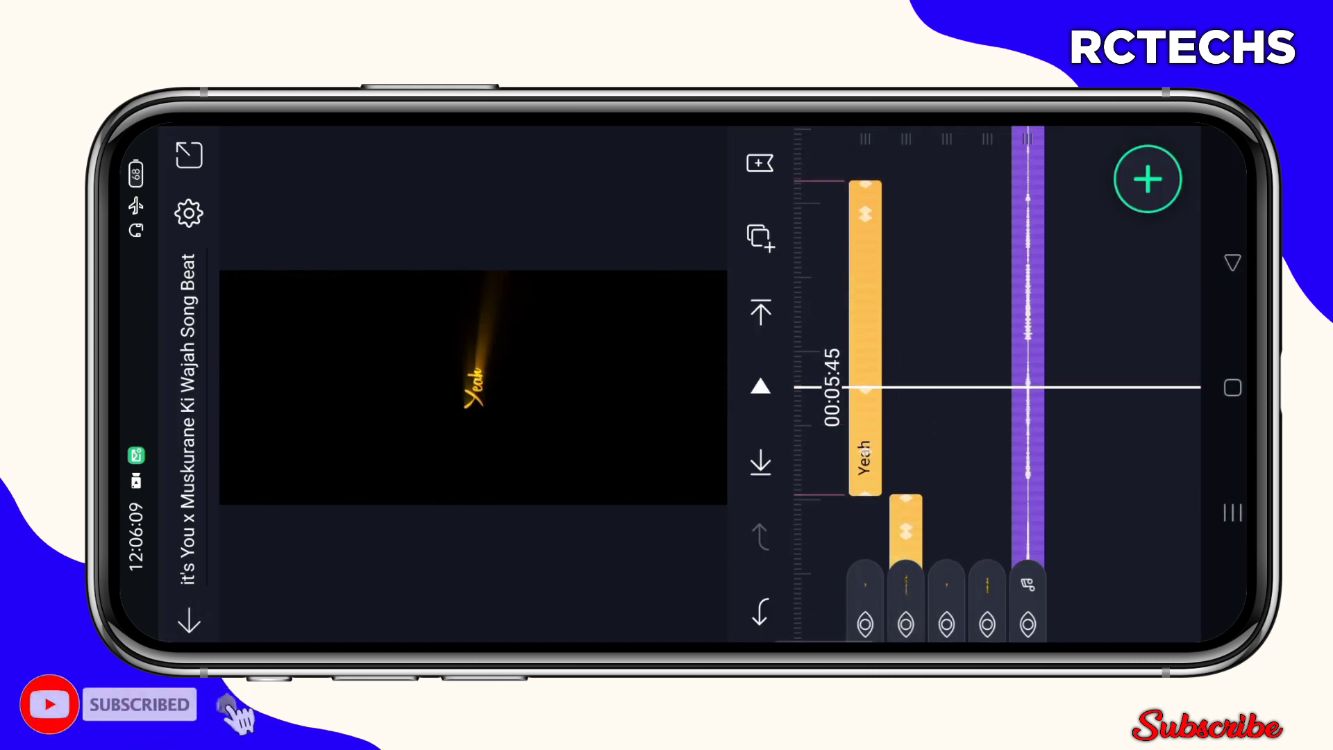
# Recolour the Yeah text from orange to magenta with the colour wheel, then finish editing
pyautogui.click(865, 417)
pyautogui.click(1146, 385)
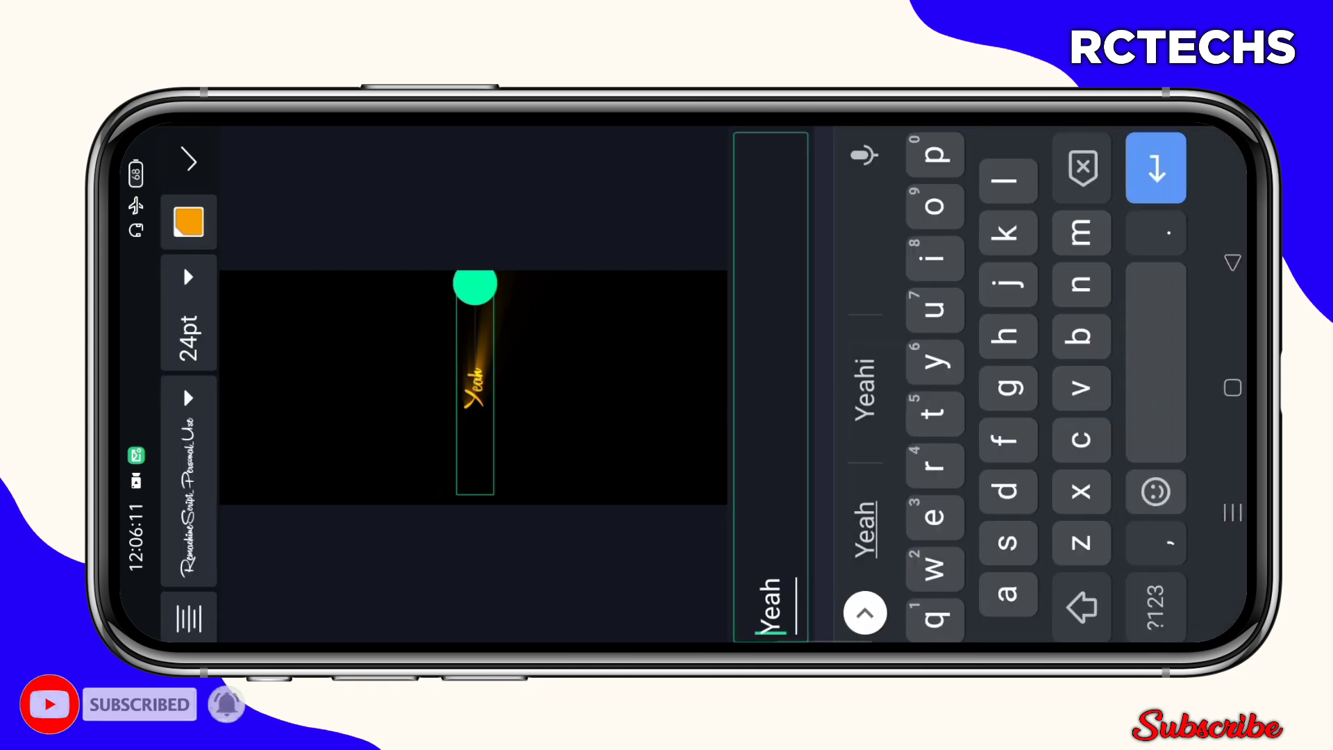
pyautogui.click(188, 222)
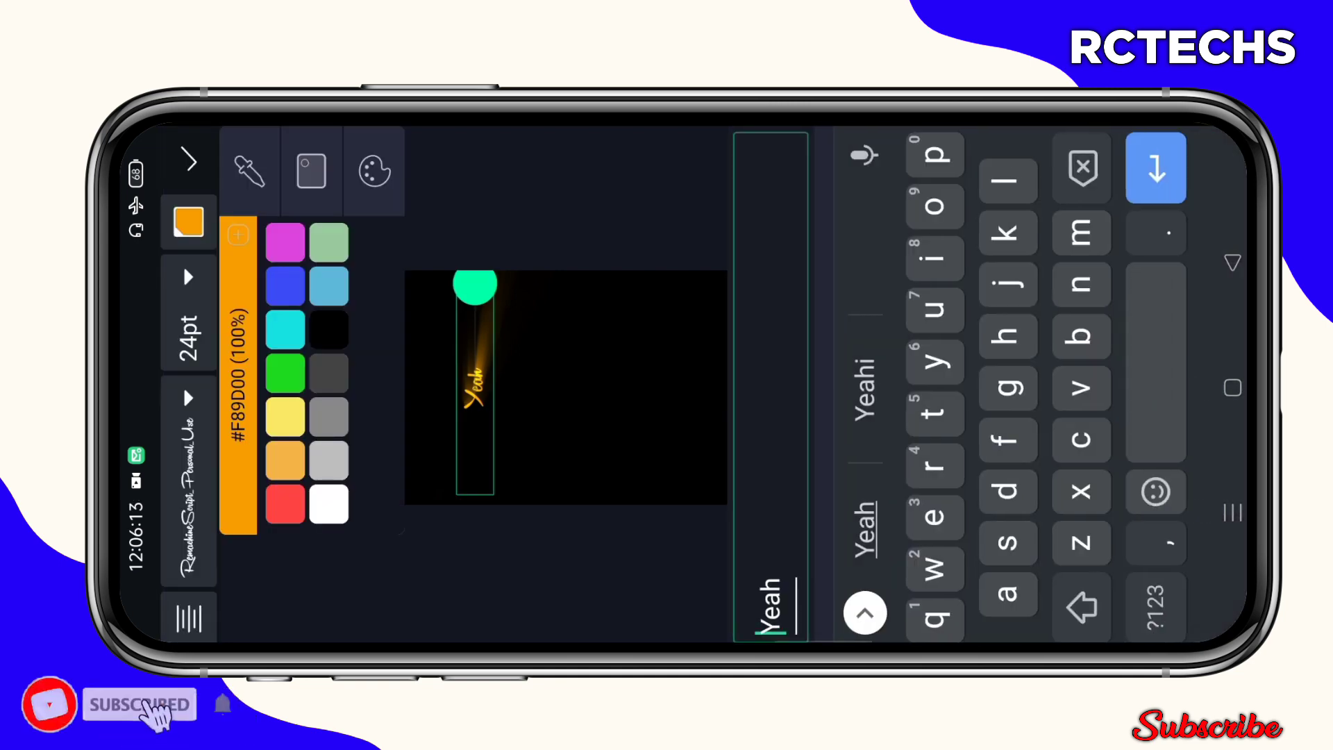
pyautogui.click(312, 169)
pyautogui.click(254, 300)
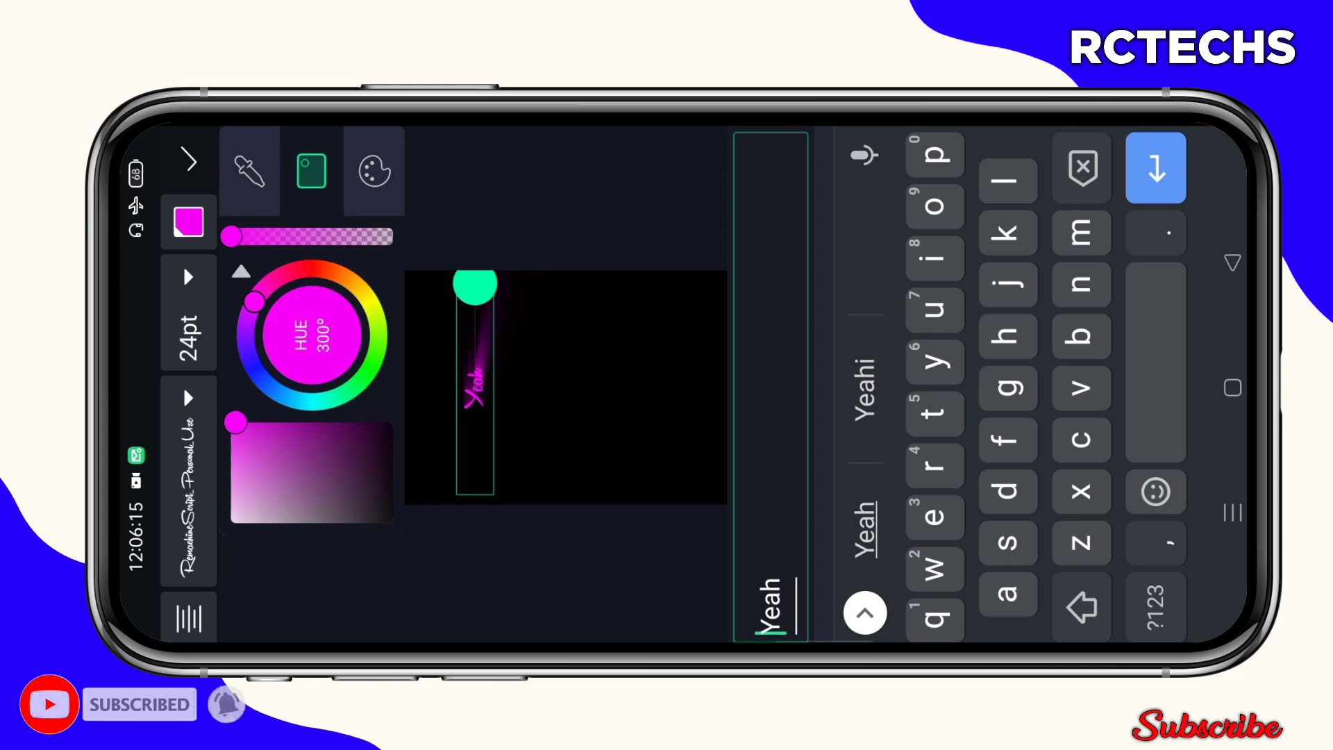
pyautogui.click(188, 222)
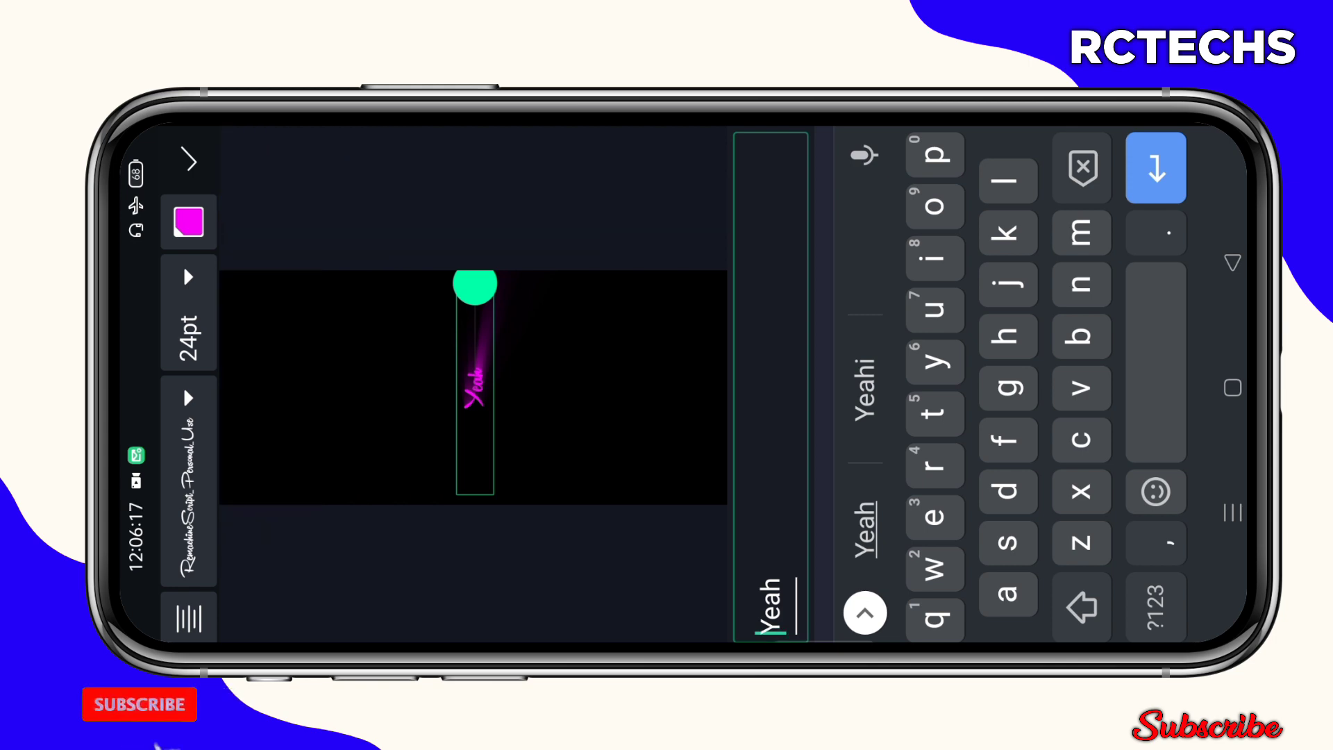
pyautogui.press('Return')
pyautogui.press('Escape')
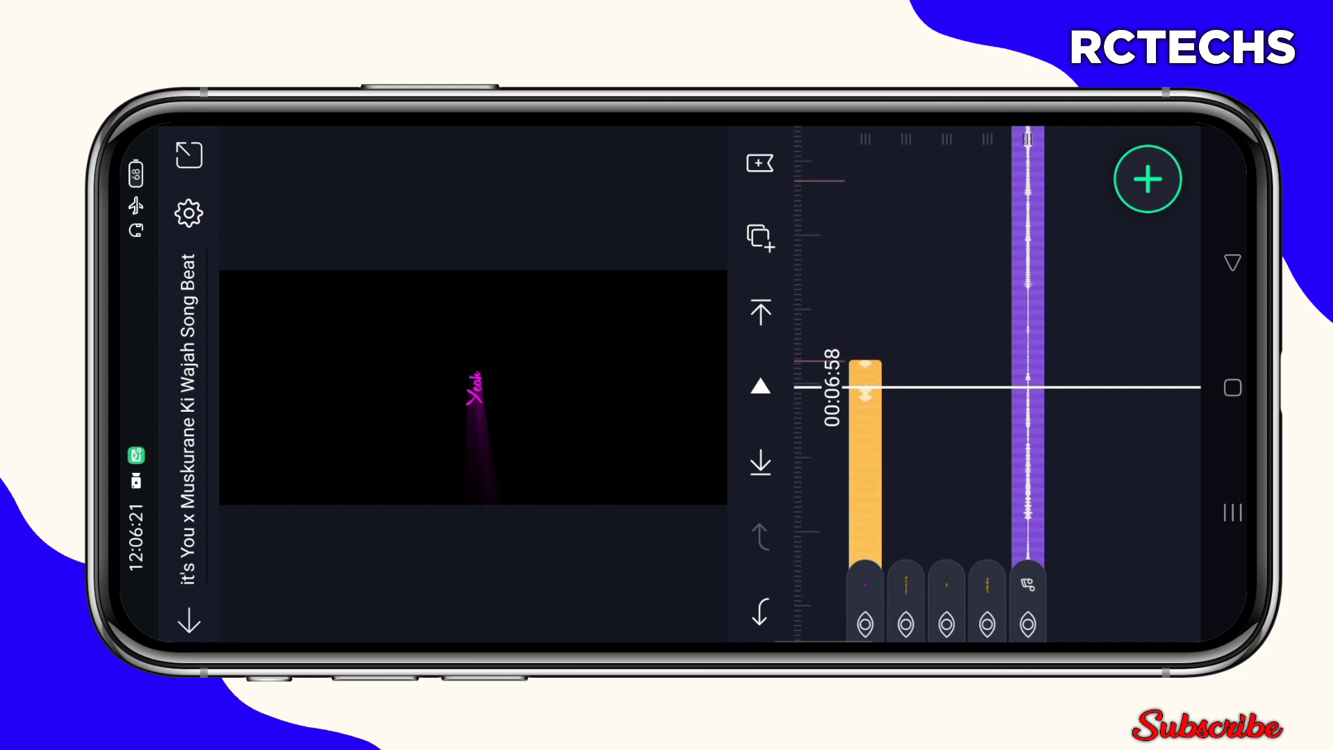
pyautogui.scroll(5, 938, 386)
pyautogui.scroll(-2, 937, 386)
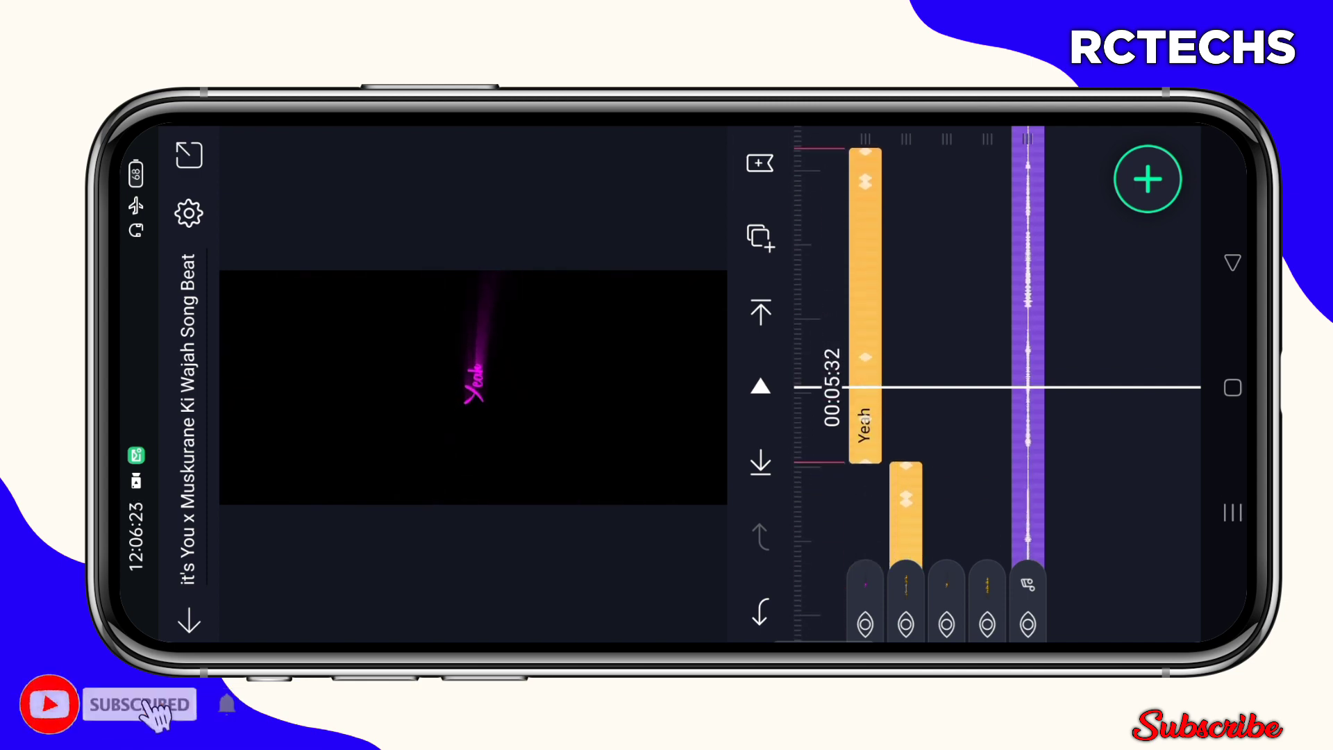
pyautogui.scroll(-5, 937, 386)
pyautogui.scroll(5, 938, 385)
pyautogui.scroll(4, 938, 385)
pyautogui.scroll(-1, 937, 386)
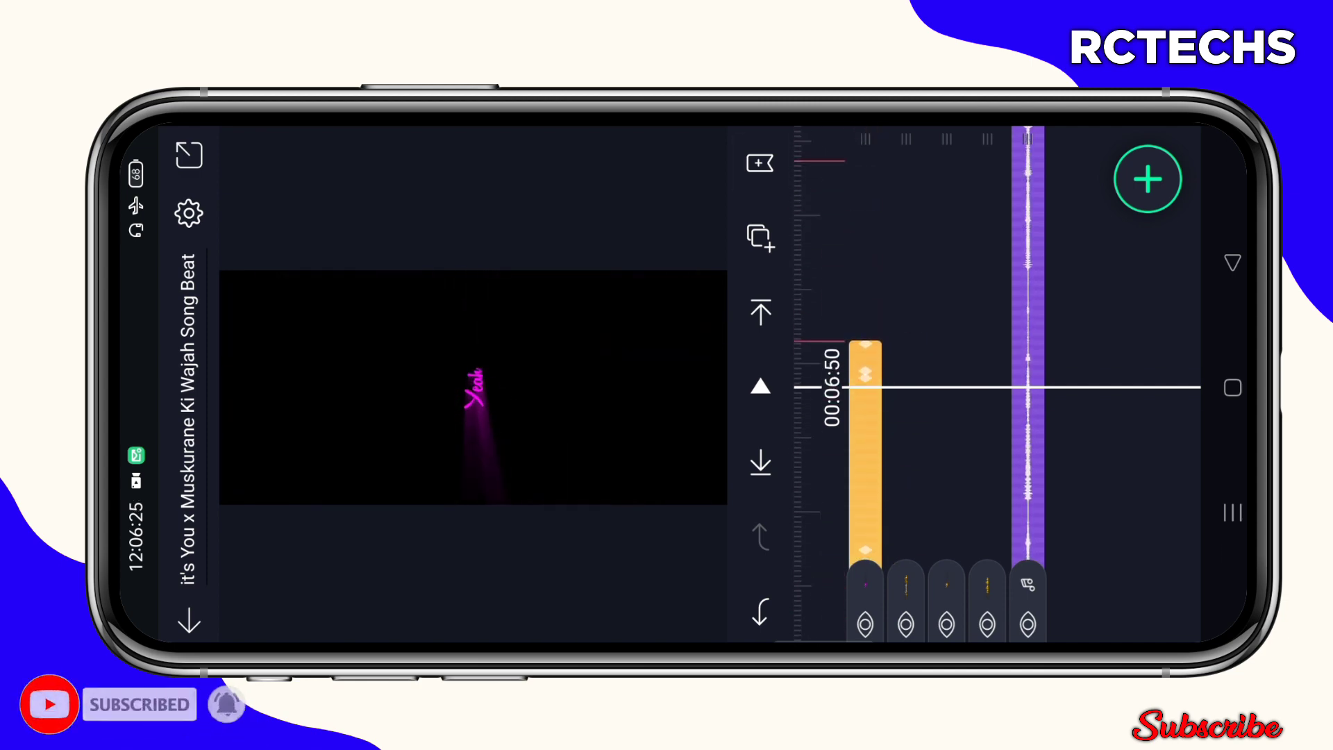
pyautogui.scroll(-2, 938, 385)
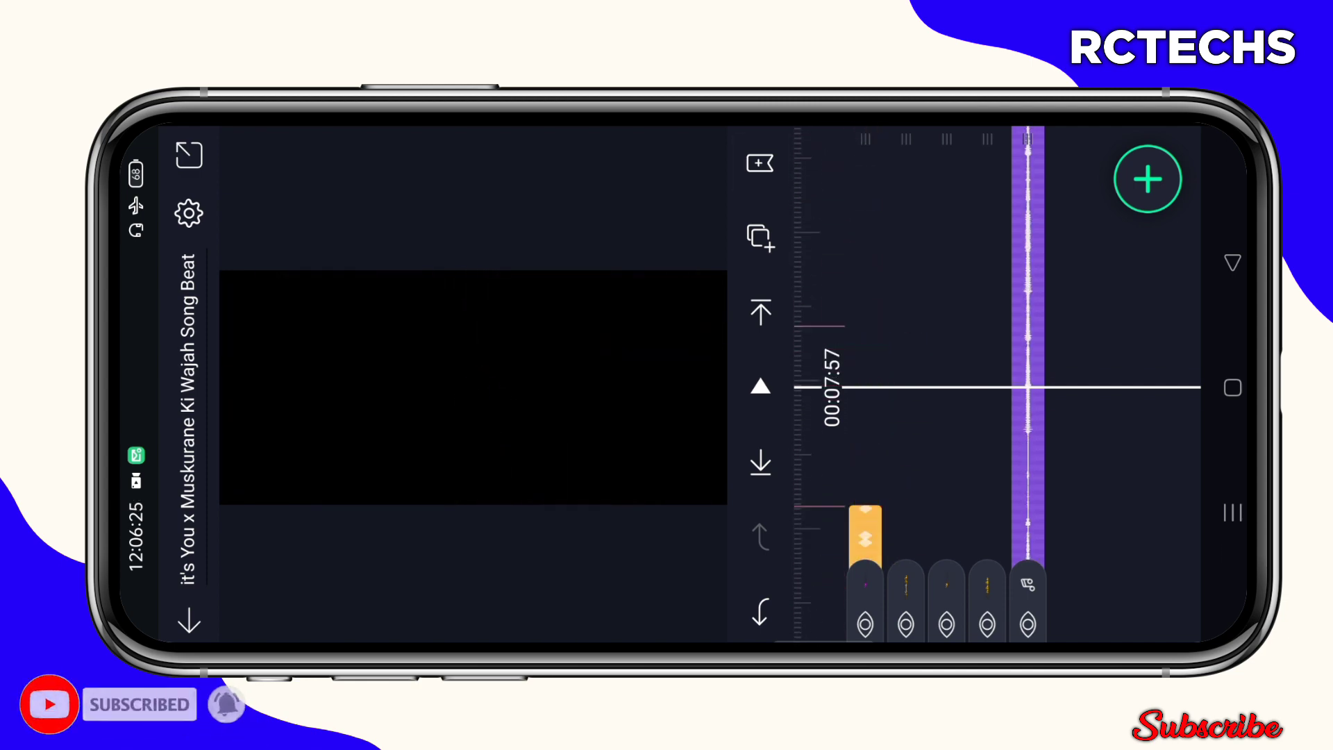
pyautogui.scroll(-5, 937, 385)
pyautogui.scroll(-2, 937, 386)
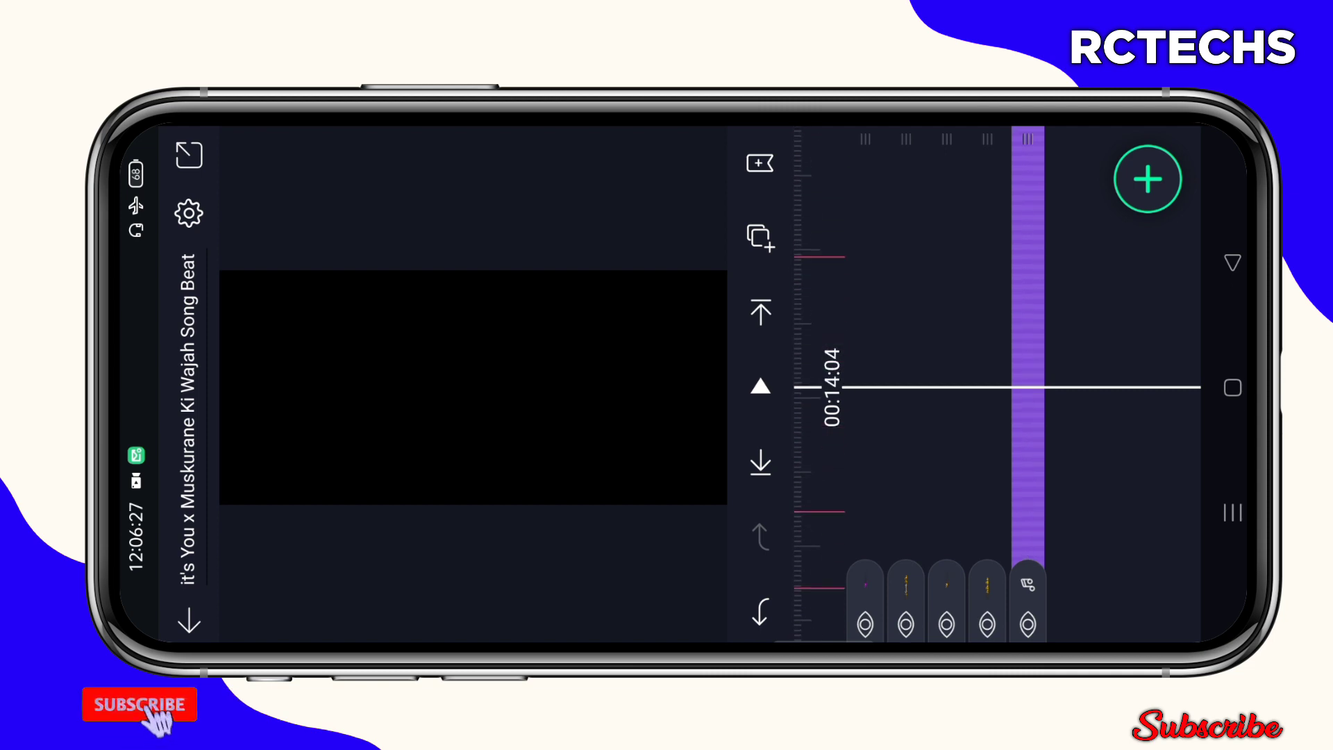
pyautogui.scroll(-2, 937, 385)
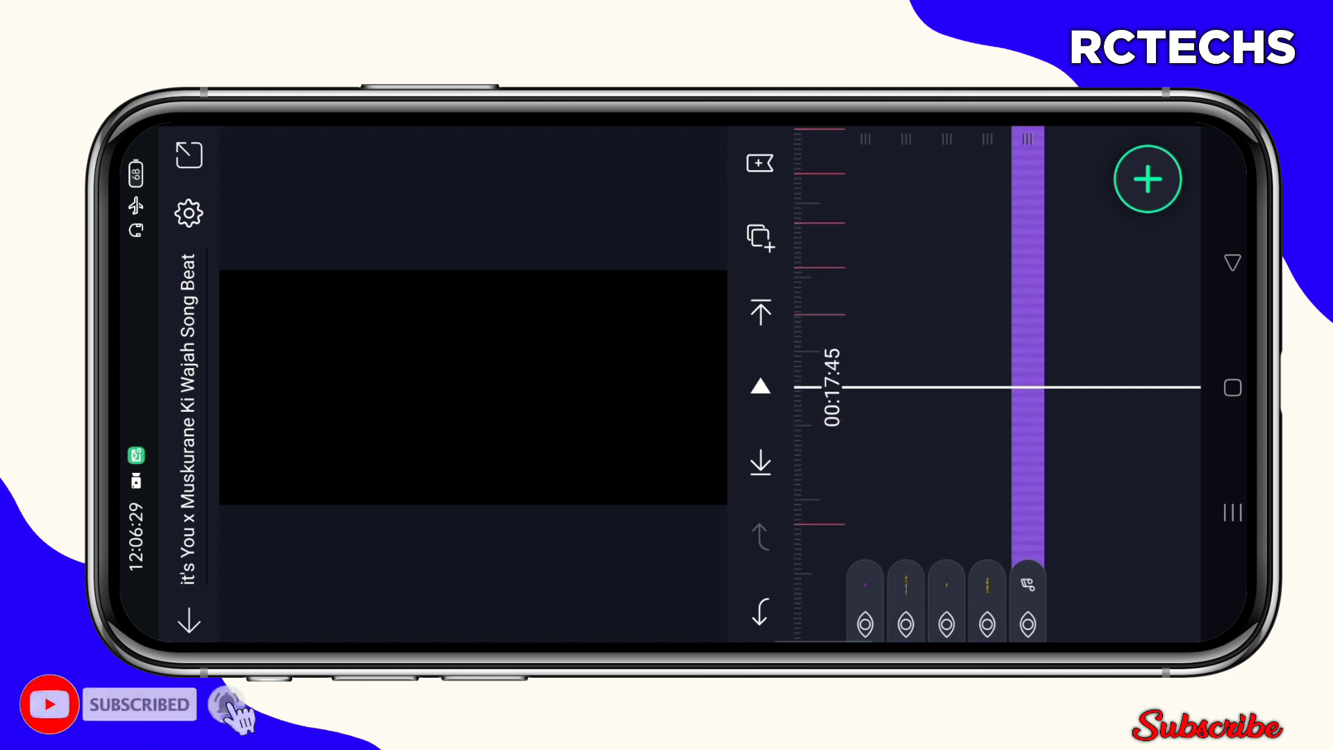
# Bookmark the beat at 00:18:15 on the timeline
pyautogui.click(760, 163)
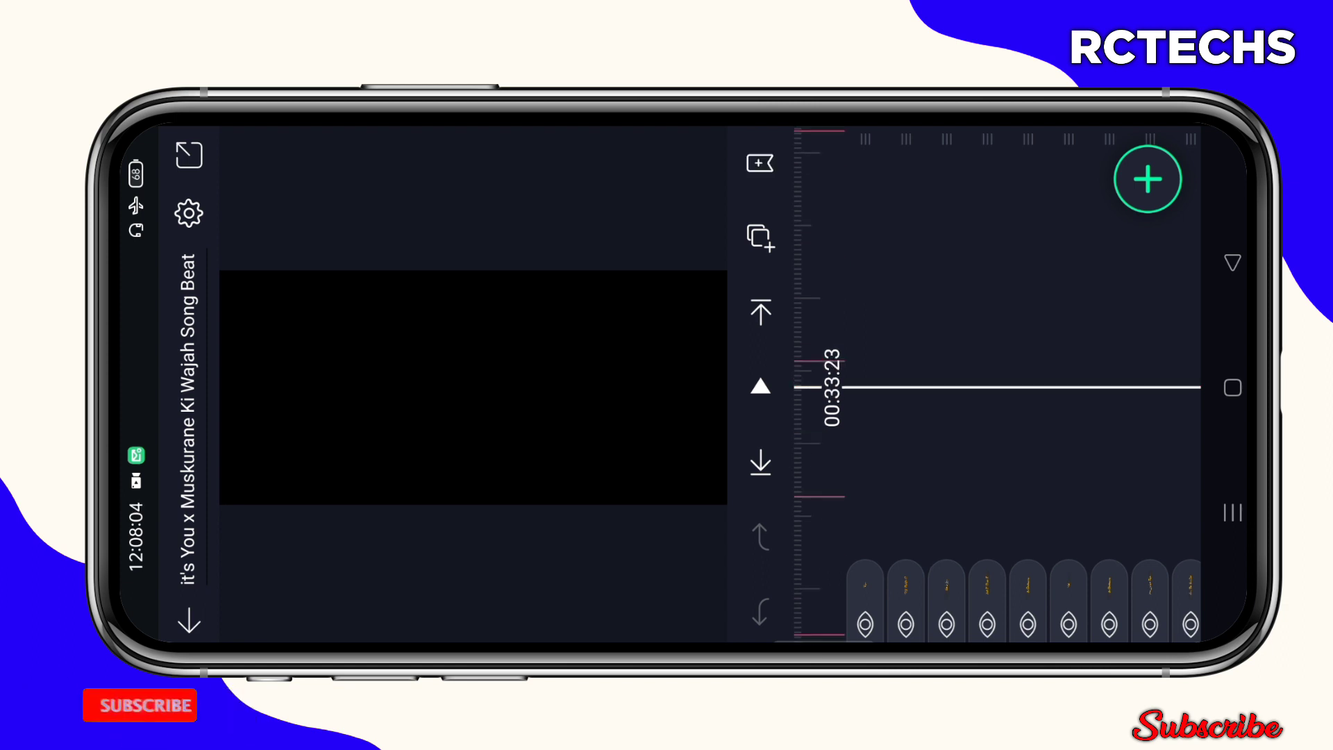
pyautogui.scroll(5, 1000, 386)
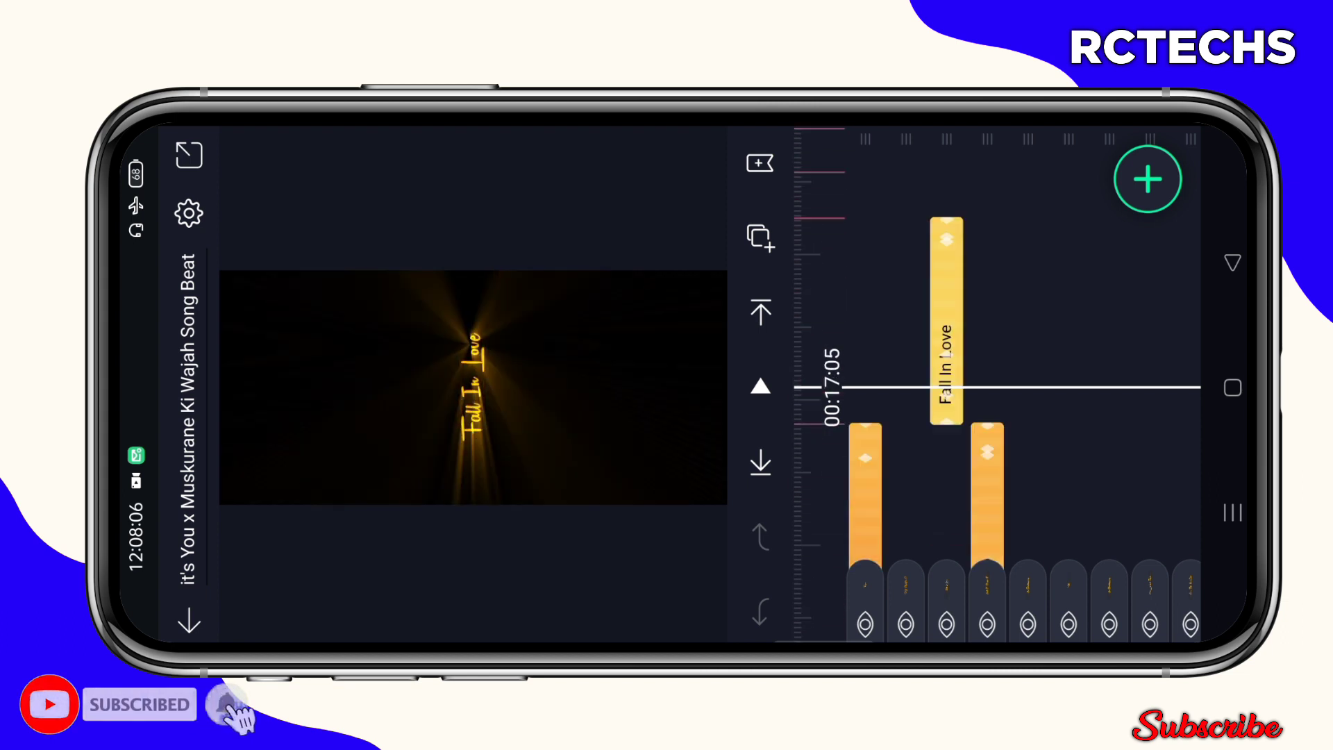
pyautogui.scroll(-1, 1000, 385)
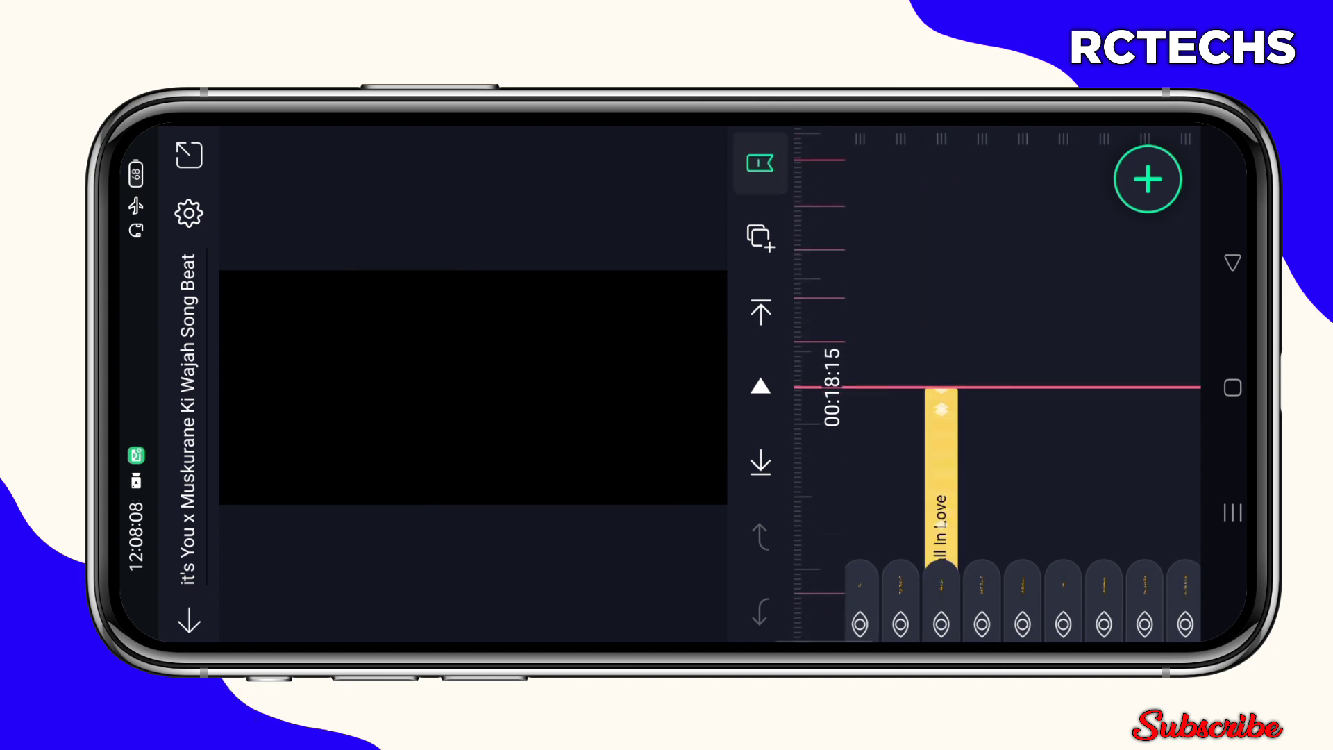
# Add the first photo as a full-screen layer, trimmed at the next beat
pyautogui.click(1148, 179)
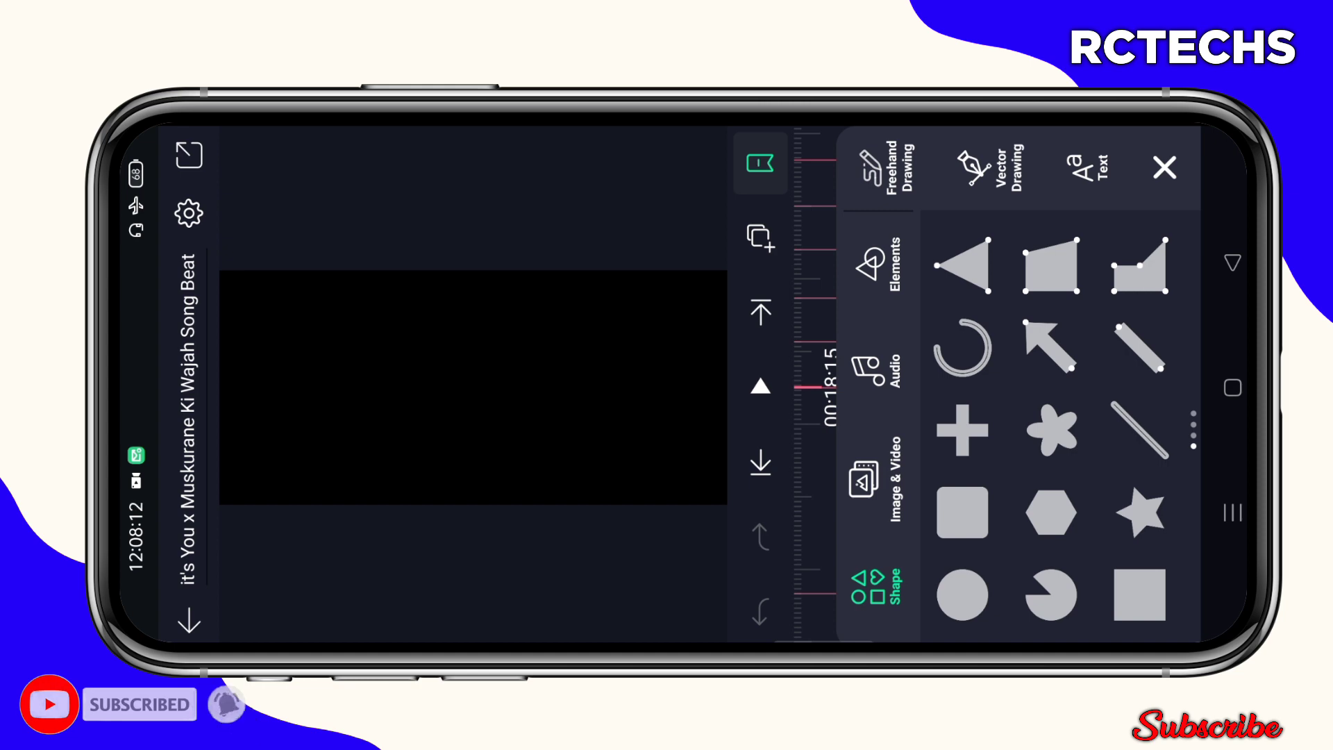
pyautogui.click(875, 479)
pyautogui.scroll(-3, 1060, 427)
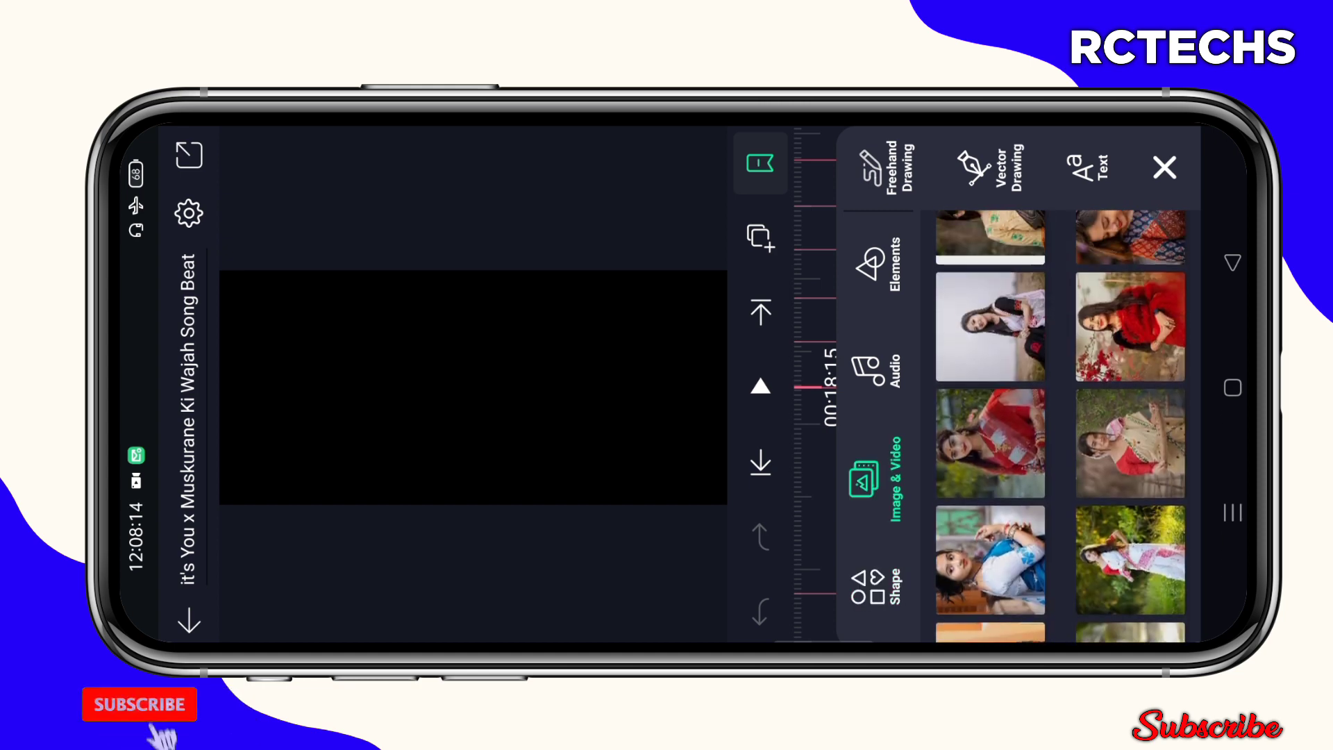
pyautogui.scroll(-2, 1060, 428)
pyautogui.click(990, 578)
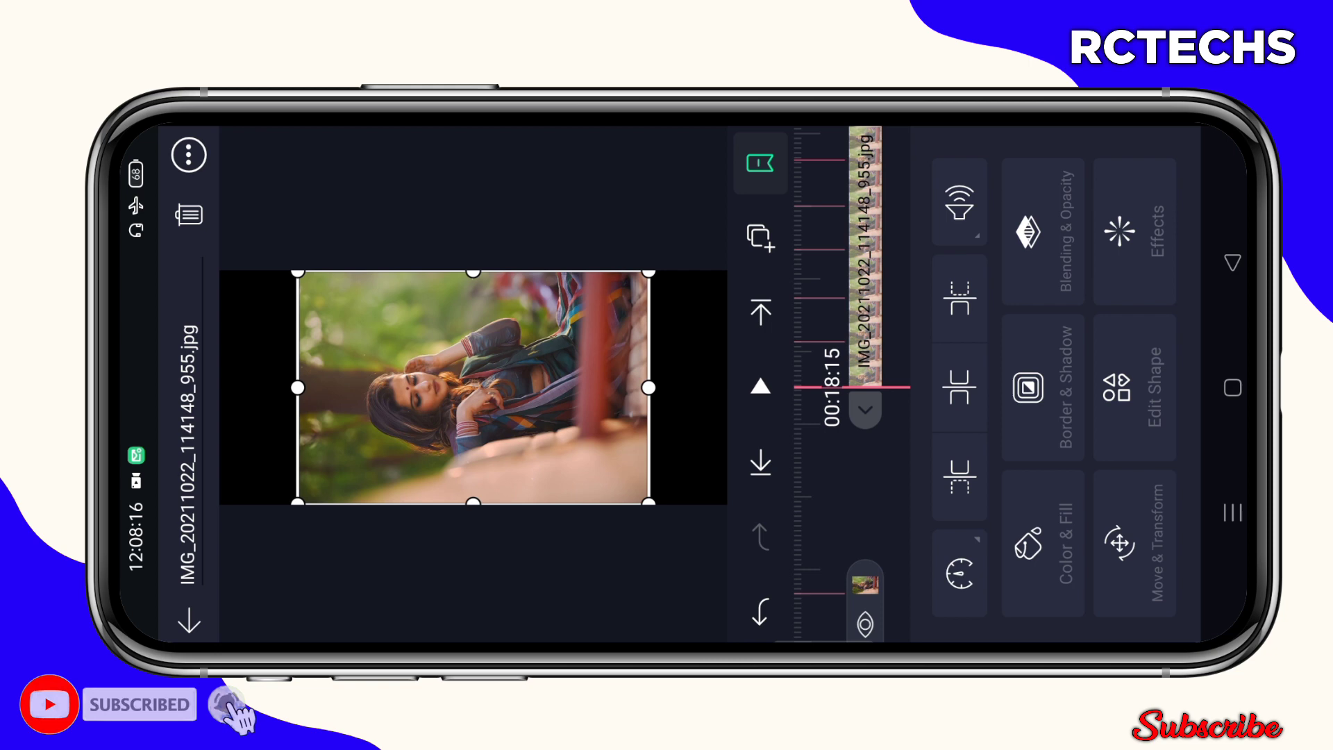
pyautogui.click(189, 154)
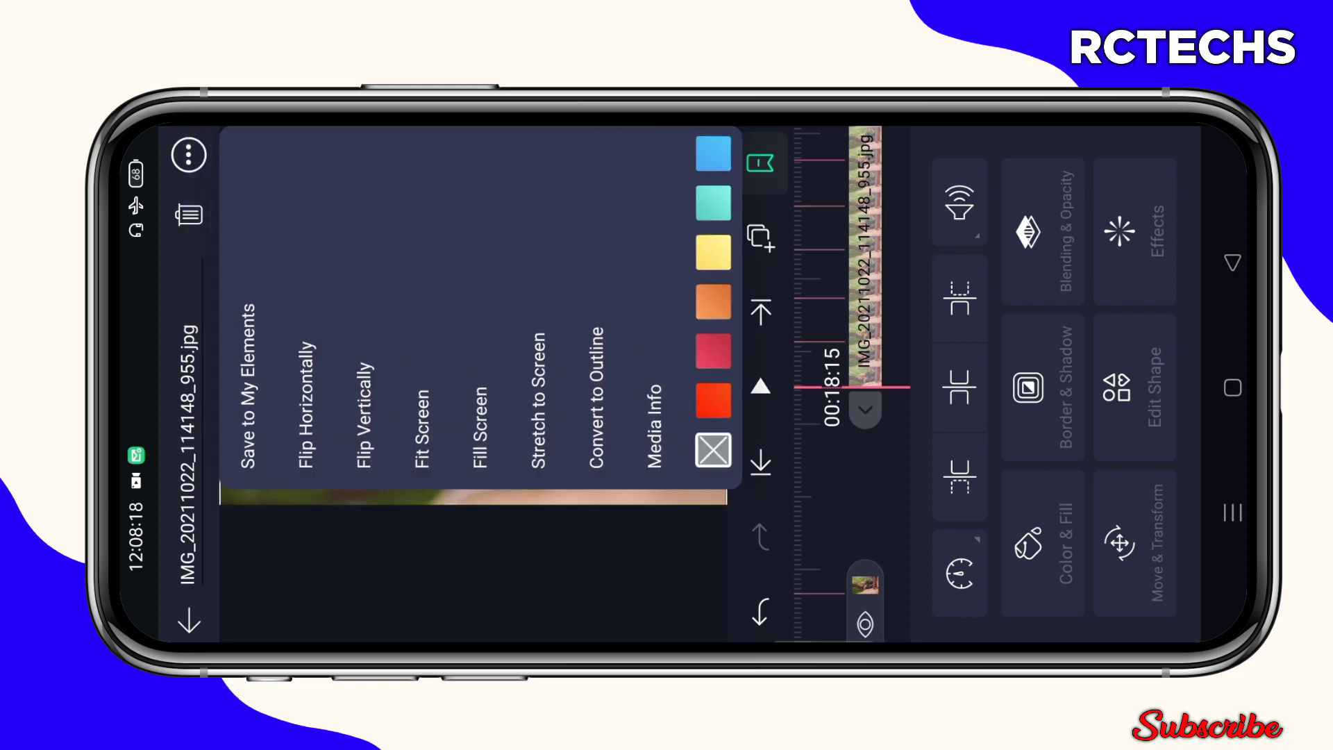
pyautogui.click(476, 417)
pyautogui.click(960, 297)
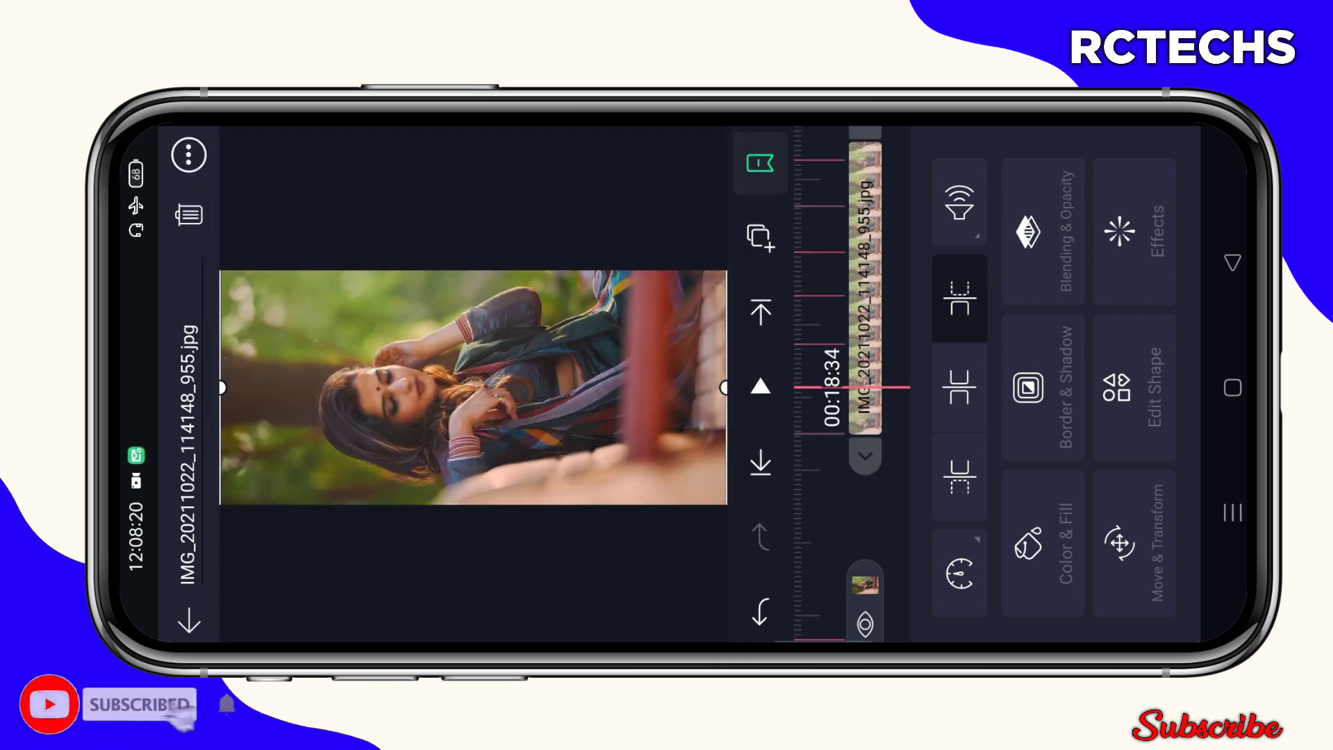
pyautogui.press('Escape')
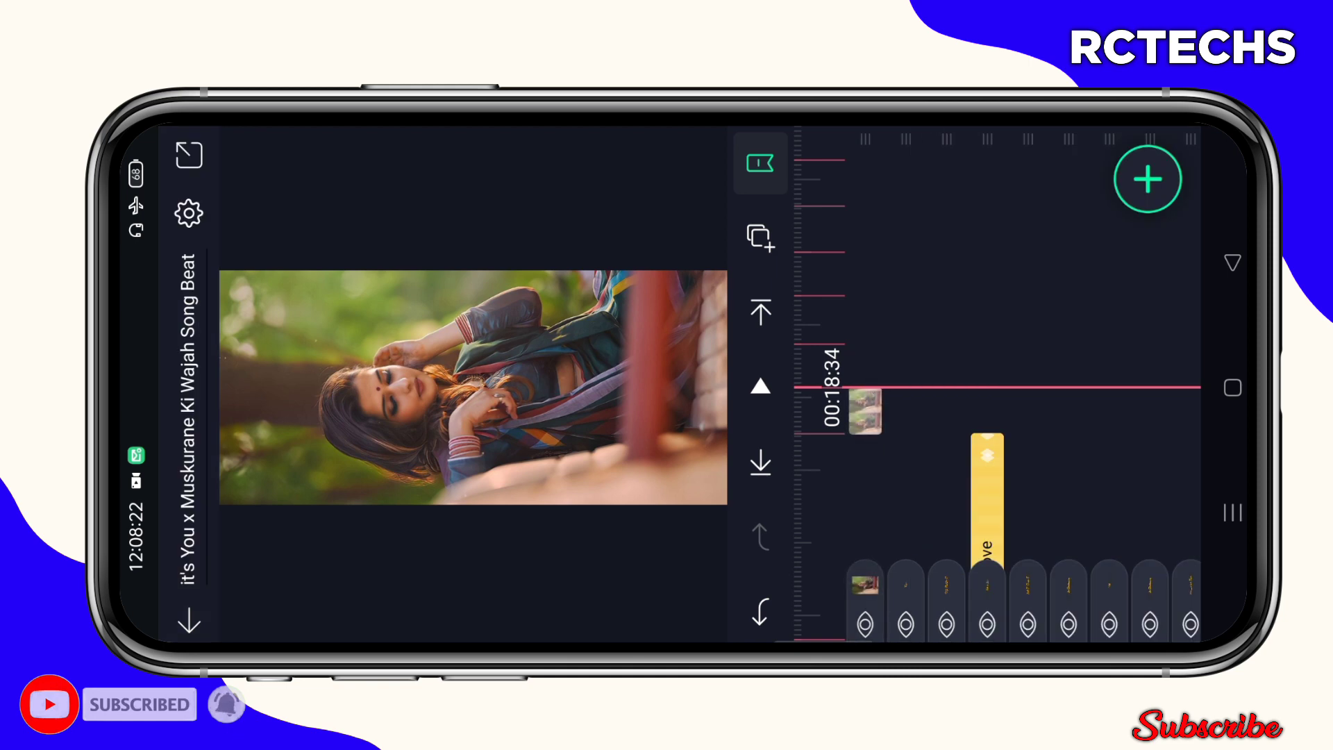
# Add the orange outfit photo full-screen, trimmed at the beat
pyautogui.click(1148, 179)
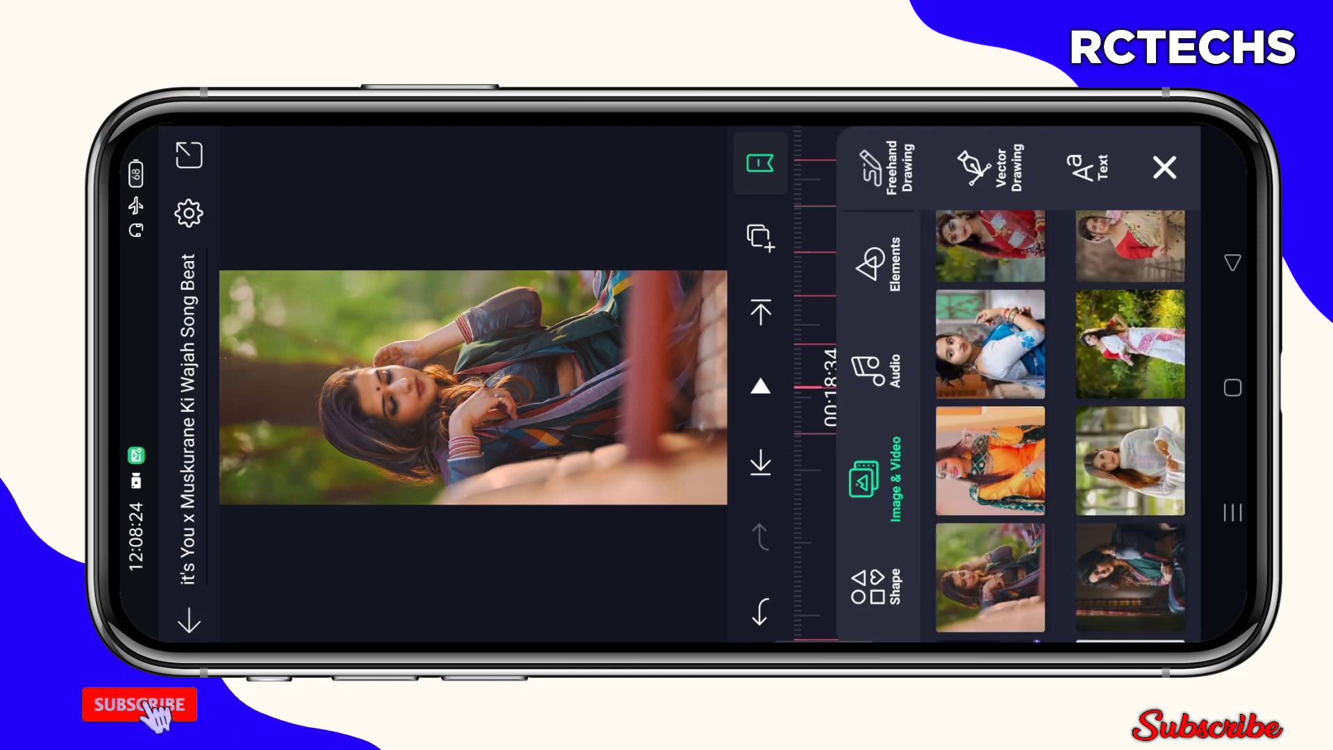
pyautogui.click(989, 460)
pyautogui.click(189, 155)
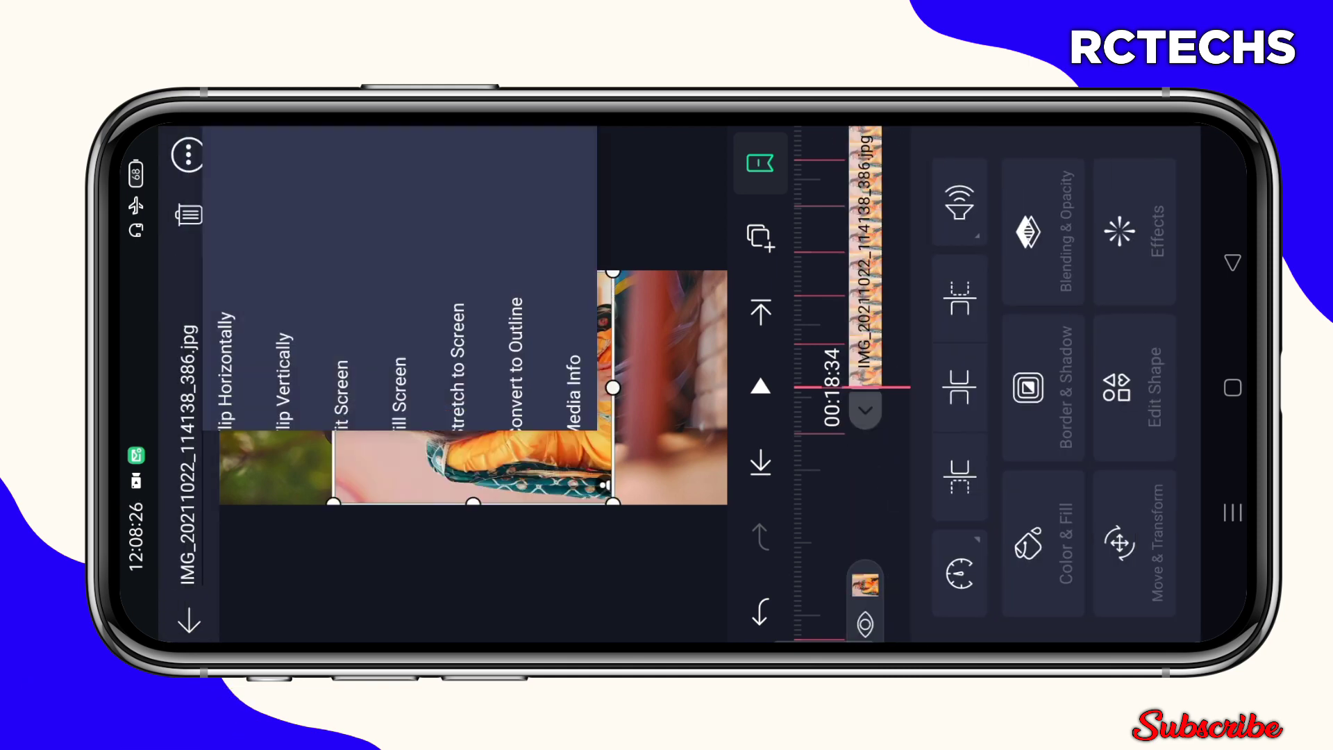
pyautogui.click(480, 312)
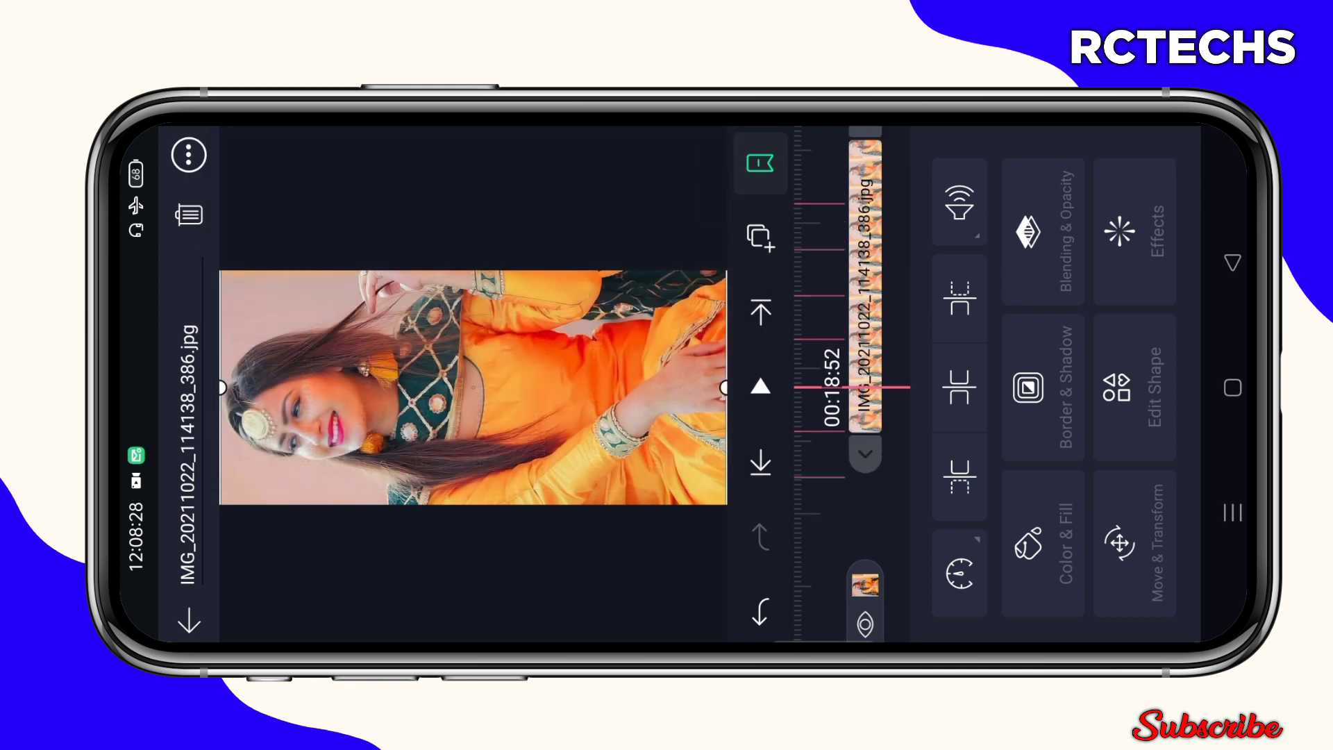
pyautogui.click(958, 298)
pyautogui.click(473, 584)
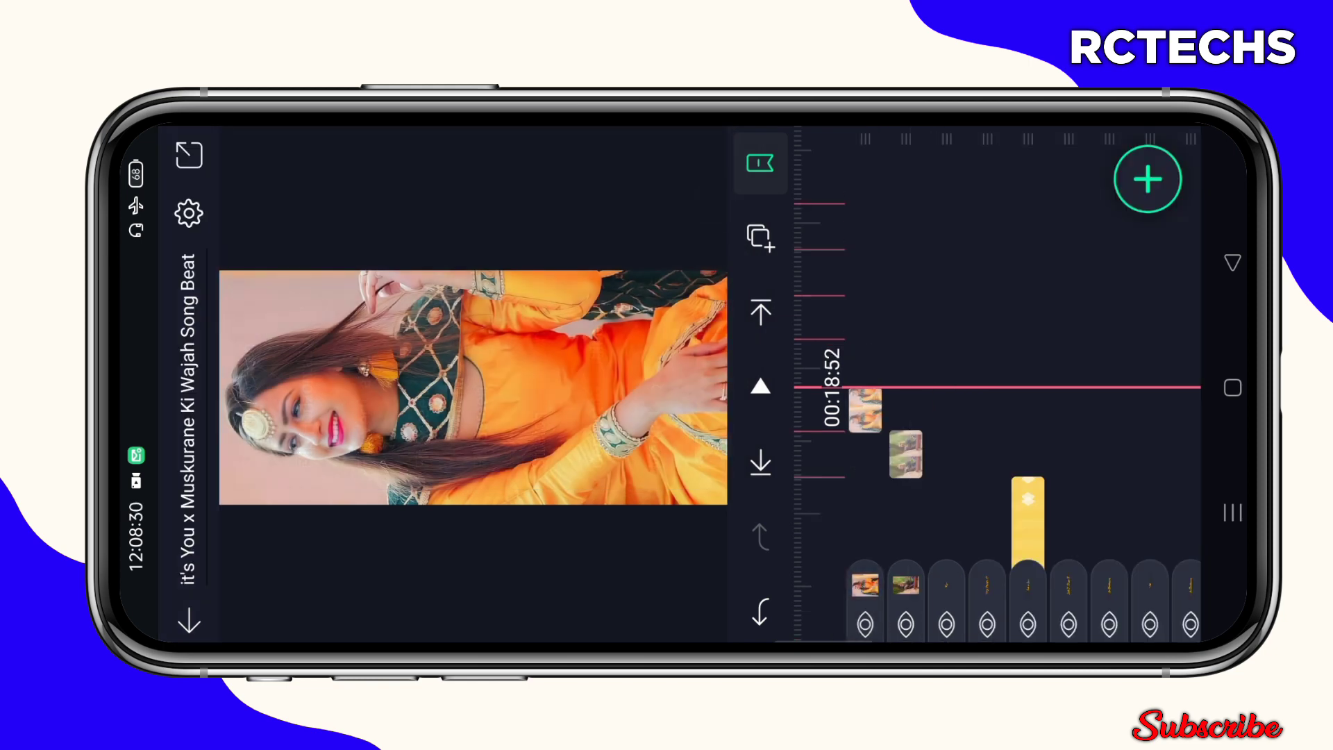
# Add the white outfit photo full-screen, trimmed at the beat
pyautogui.click(1147, 180)
pyautogui.click(873, 479)
pyautogui.click(1130, 460)
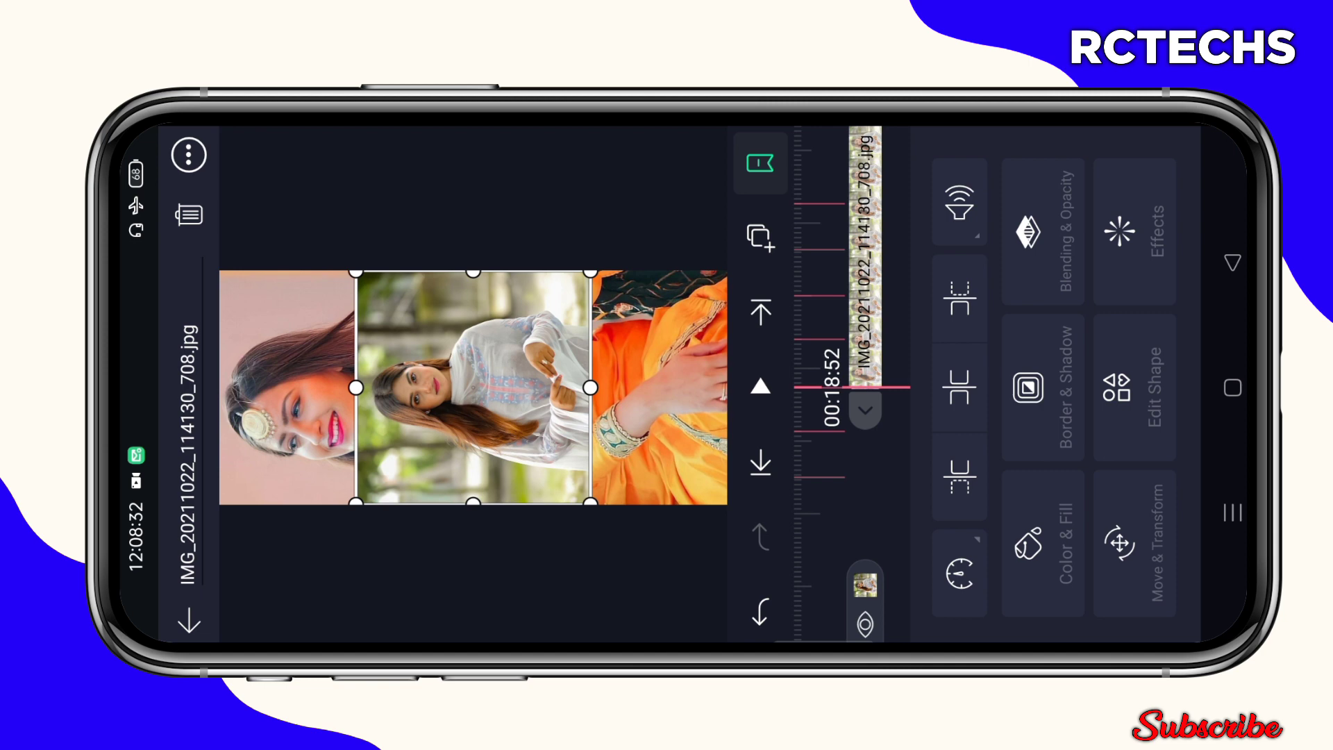
pyautogui.click(189, 155)
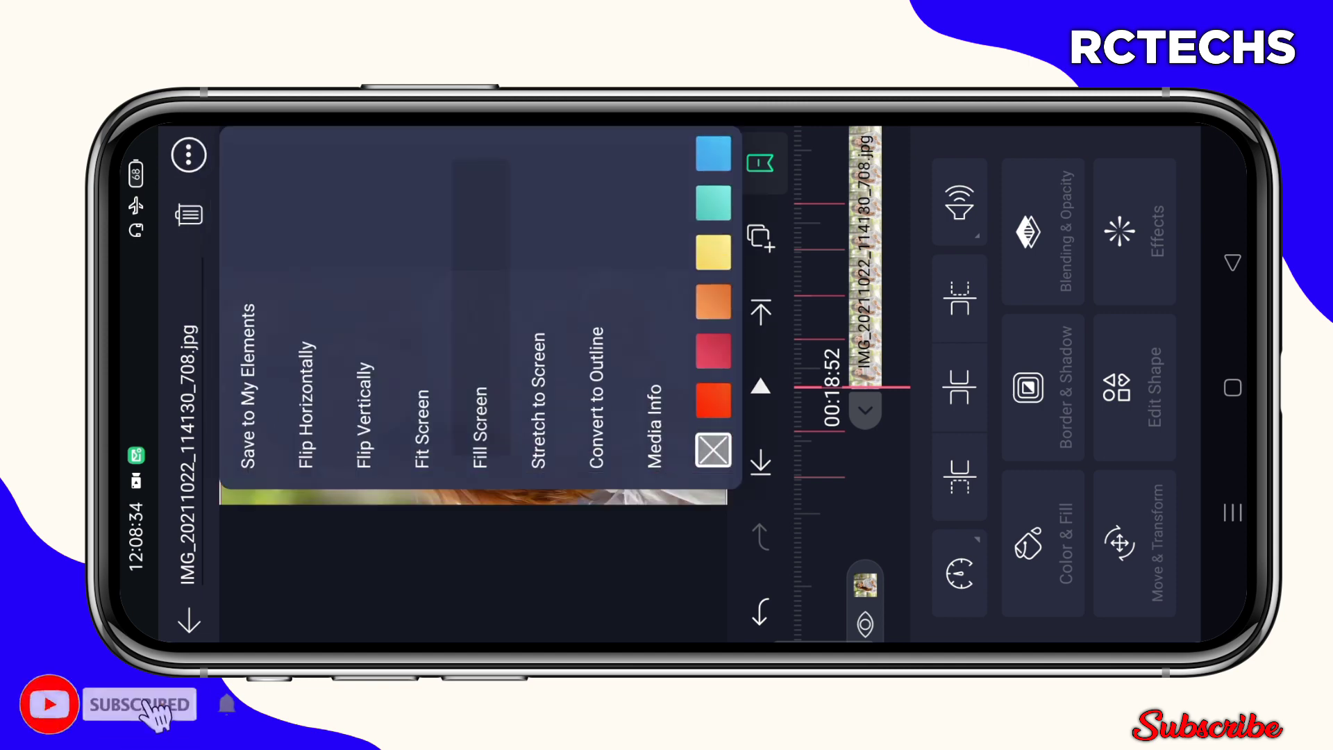
pyautogui.click(479, 385)
pyautogui.click(959, 297)
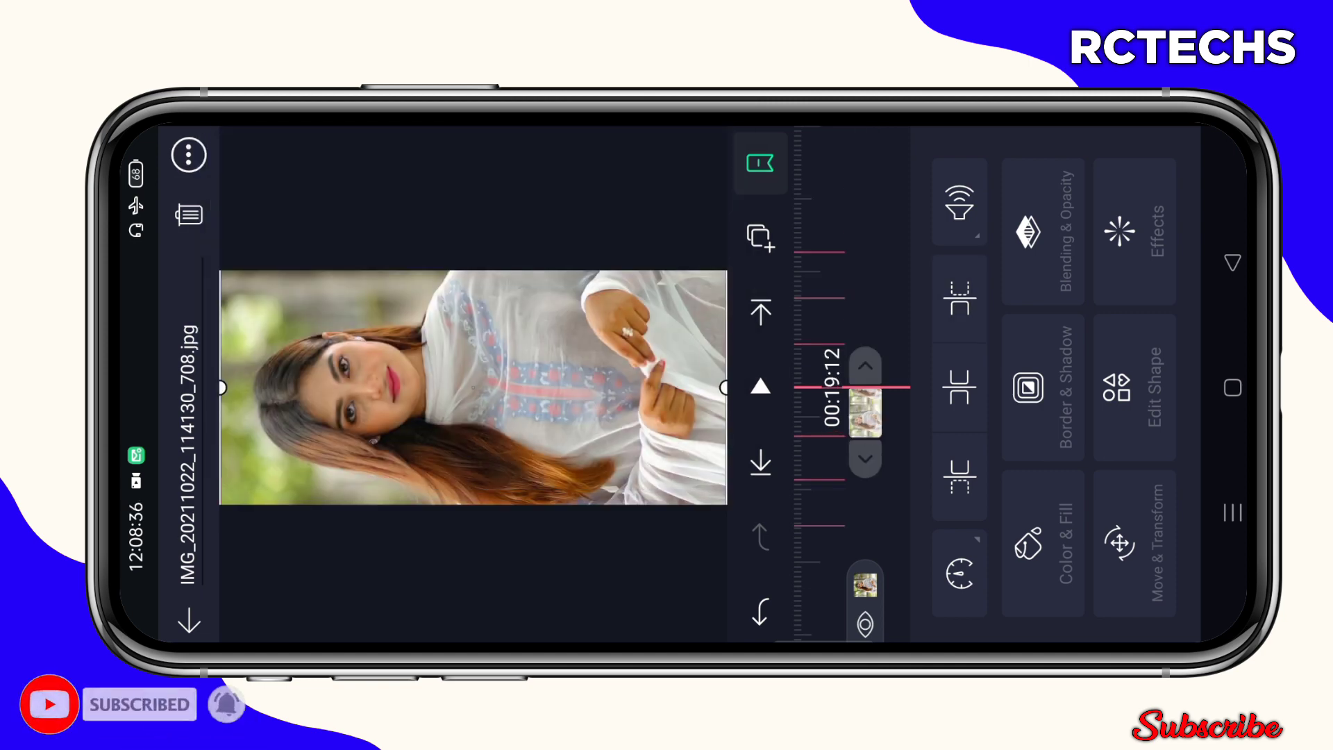
pyautogui.click(480, 386)
pyautogui.click(1146, 173)
# Add another photo as a layer, make it fill the frame and trim its clip
pyautogui.click(879, 479)
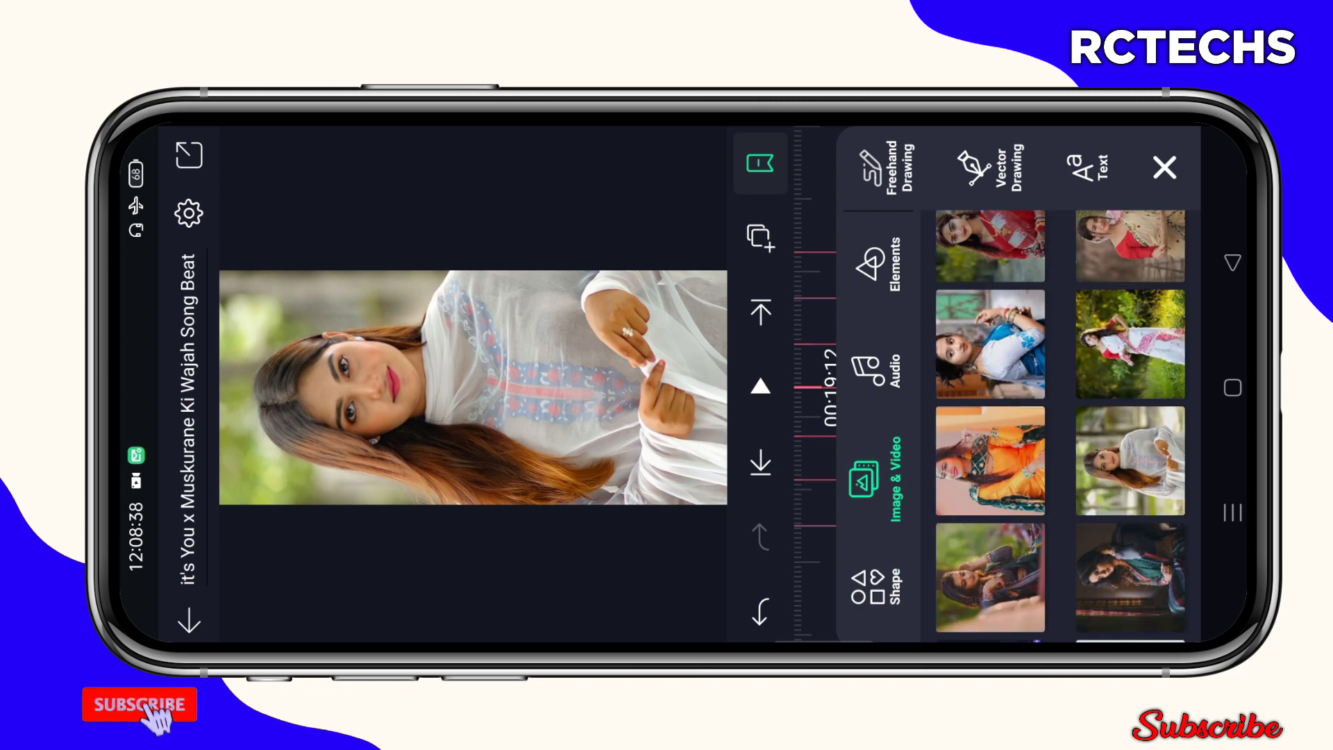
pyautogui.click(1130, 578)
pyautogui.click(189, 155)
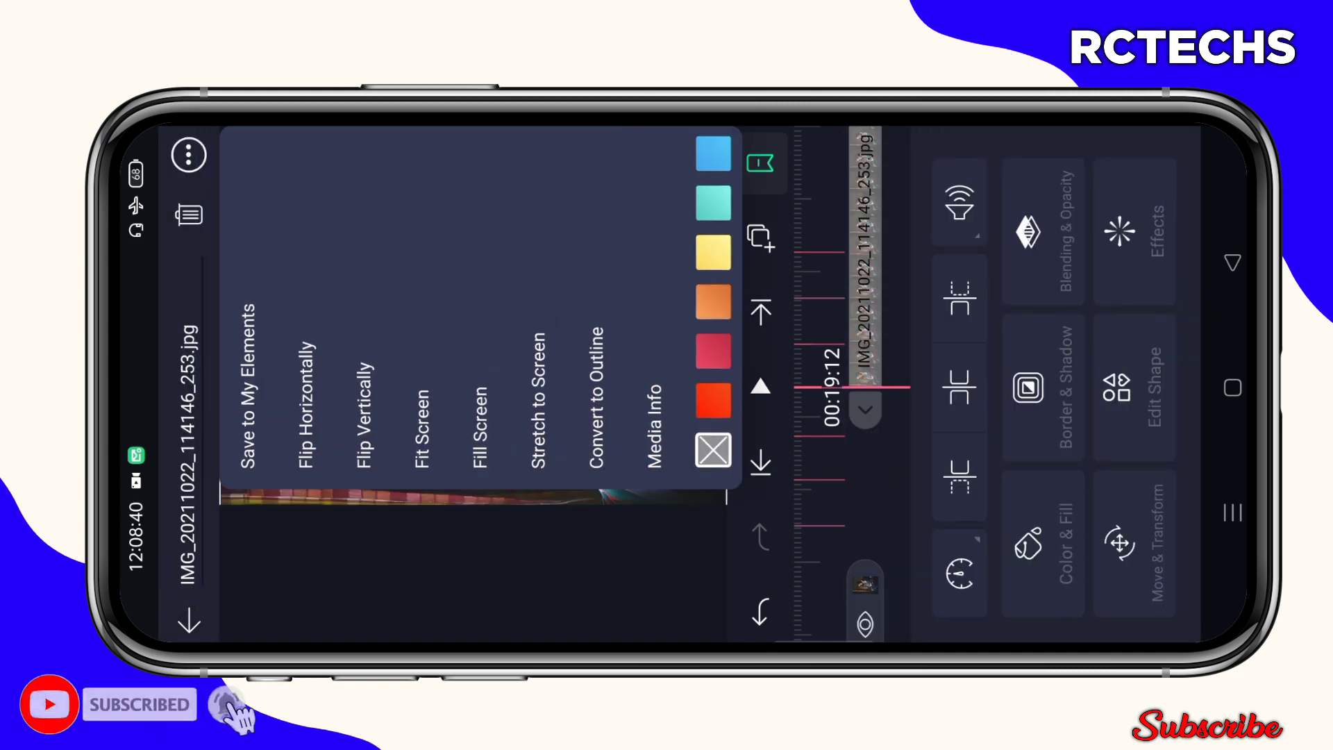
pyautogui.click(421, 426)
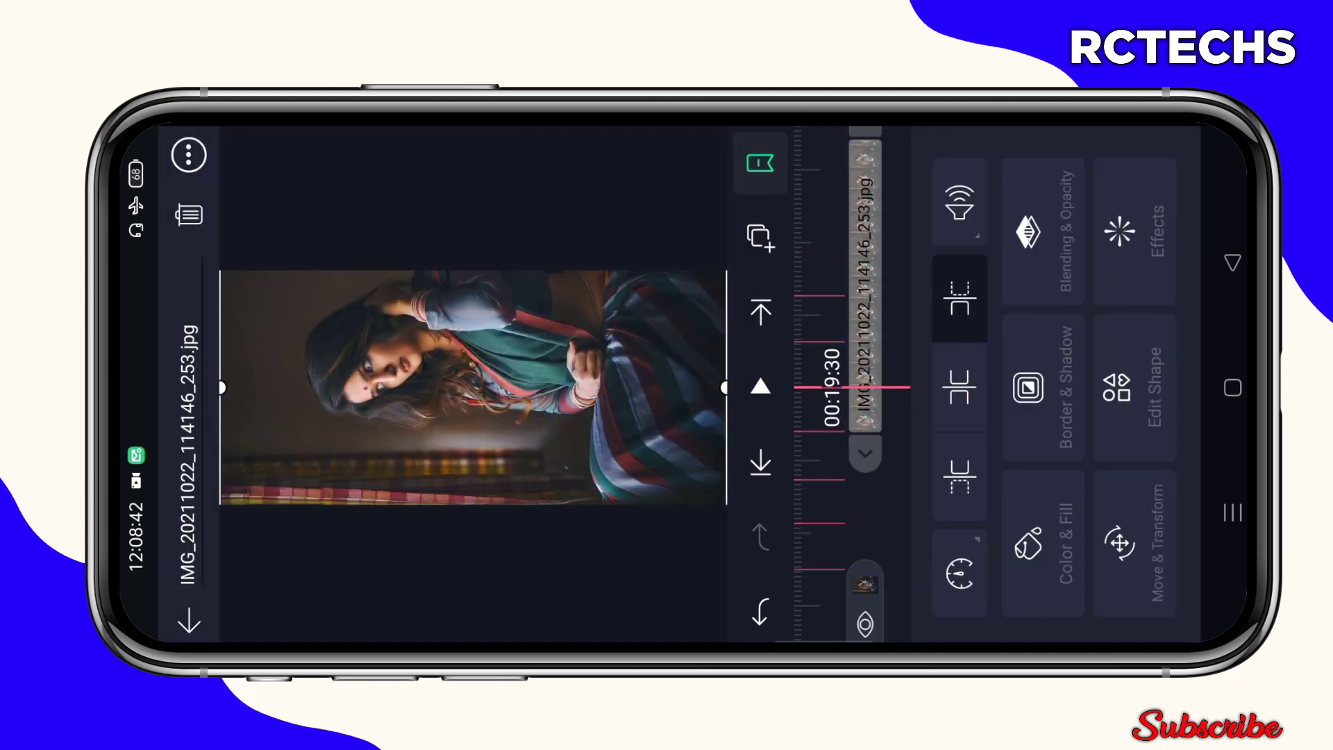
pyautogui.click(1042, 313)
# Add the blue-saree photo as a full-screen layer
pyautogui.click(1146, 178)
pyautogui.click(875, 479)
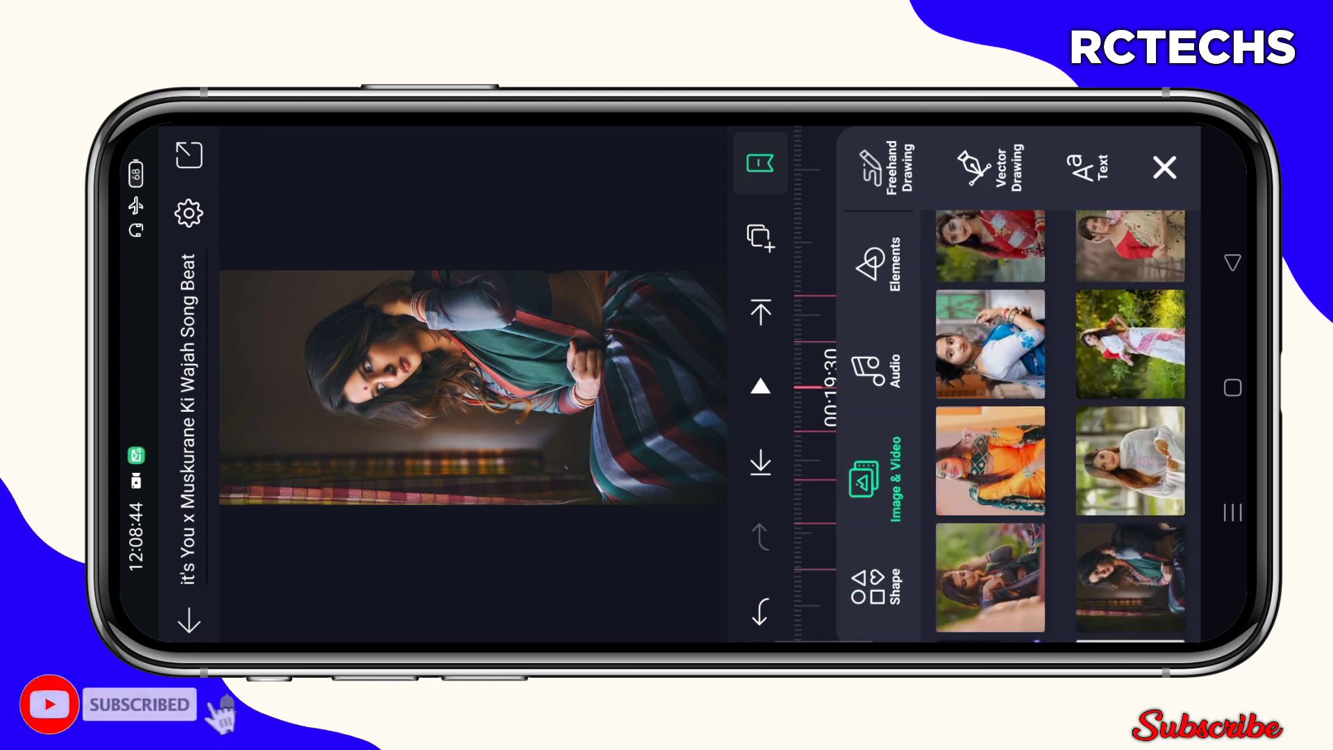
pyautogui.scroll(3, 1061, 425)
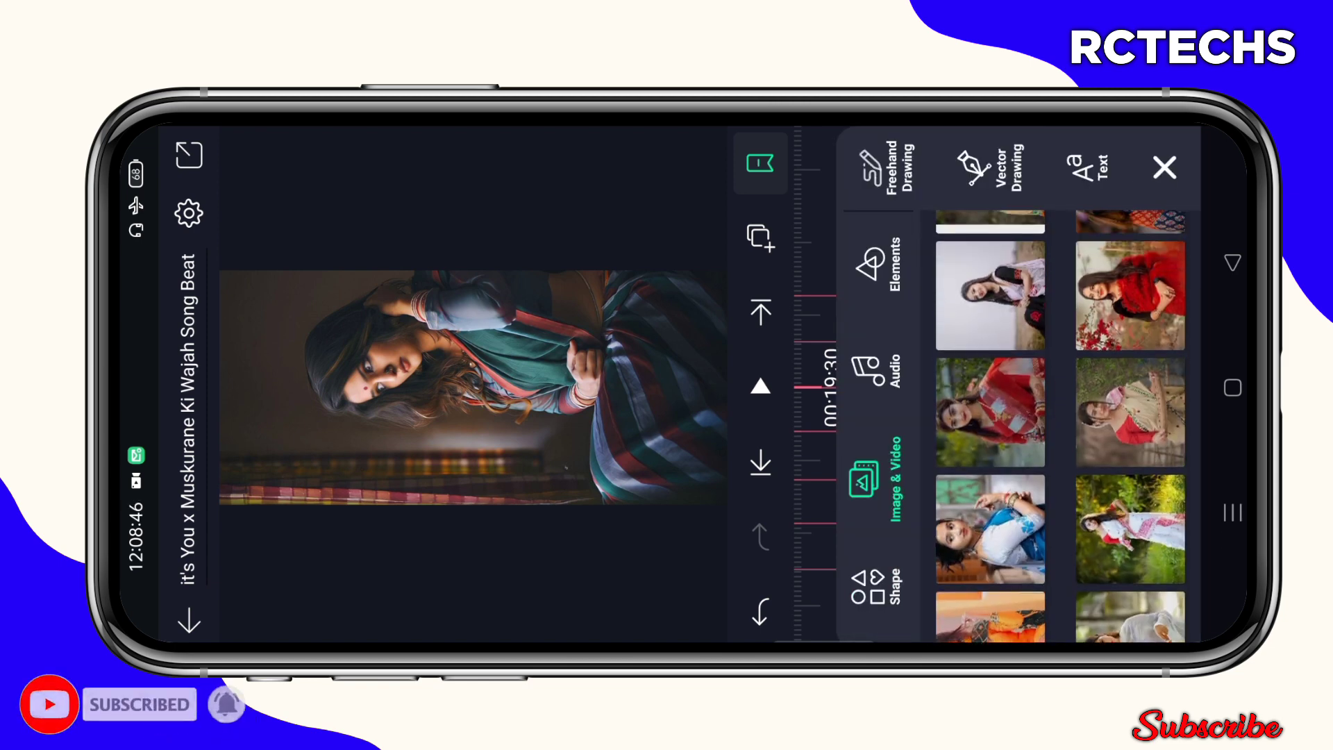
pyautogui.click(990, 528)
pyautogui.click(188, 154)
pyautogui.click(189, 154)
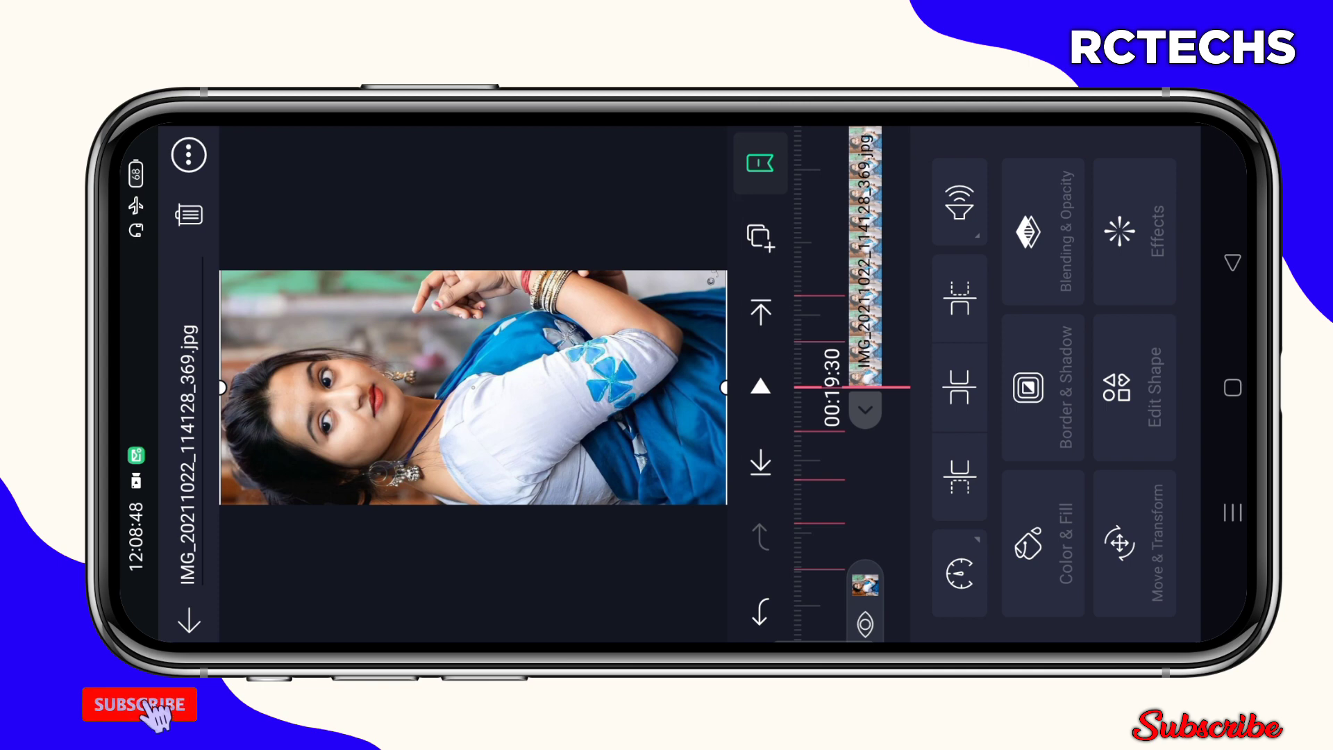
# Add the next photo as a full-screen layer
pyautogui.click(1146, 303)
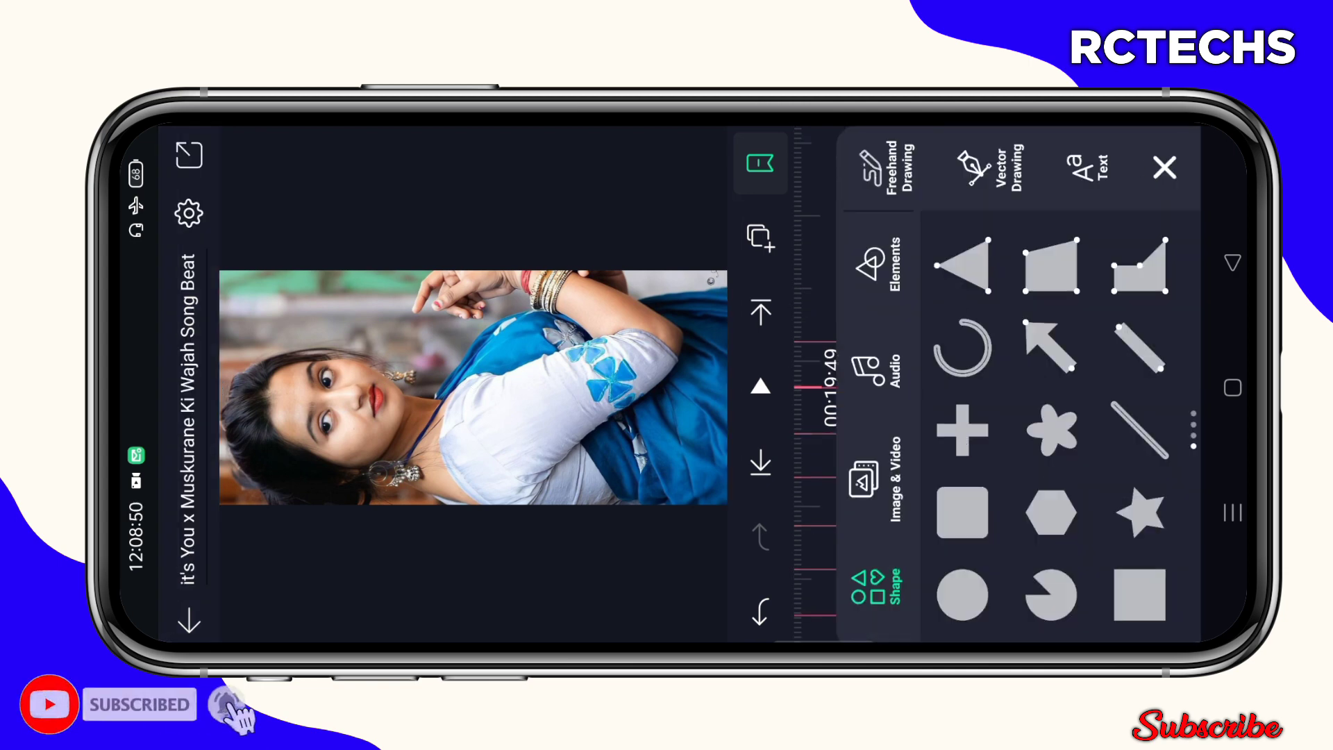
pyautogui.click(877, 479)
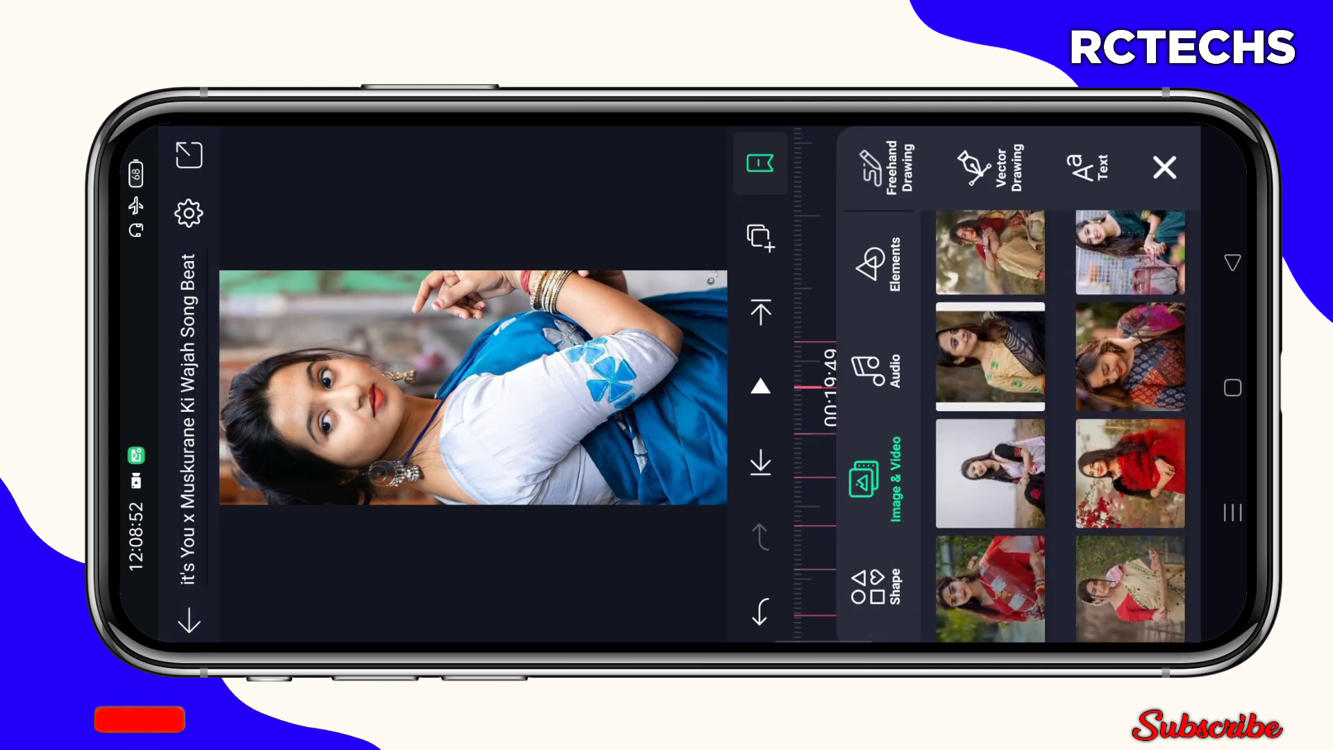
pyautogui.click(990, 475)
pyautogui.click(188, 155)
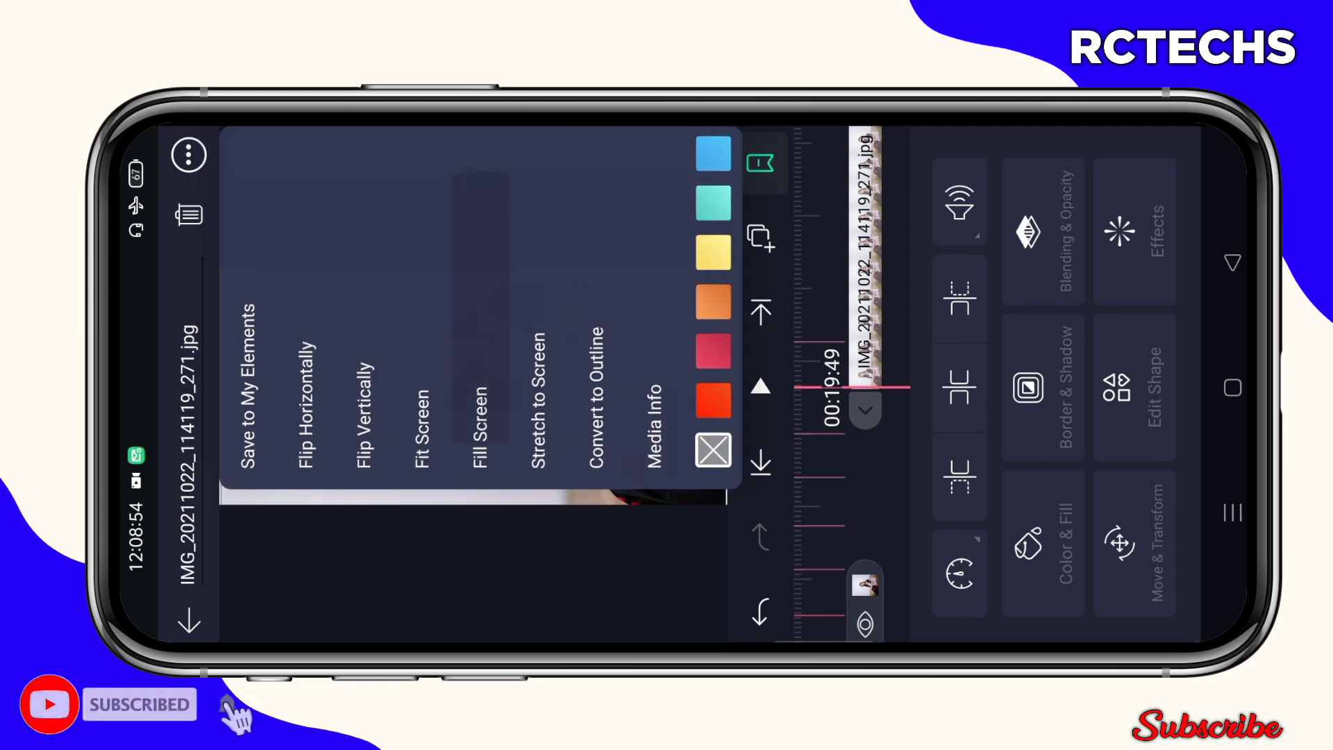
pyautogui.click(480, 427)
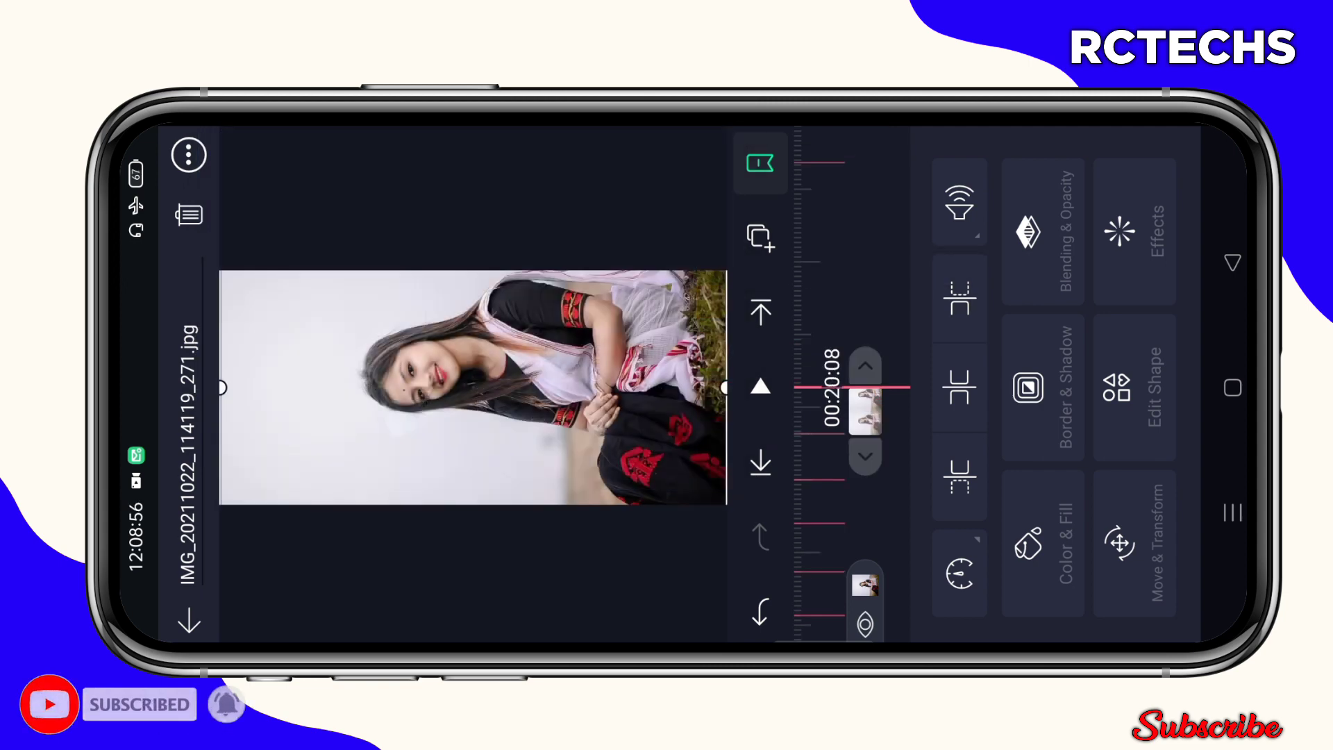
pyautogui.click(469, 573)
# Add the pink-outfit photo full-screen, trimmed to start at 00:21:41
pyautogui.click(1147, 179)
pyautogui.scroll(2, 1060, 428)
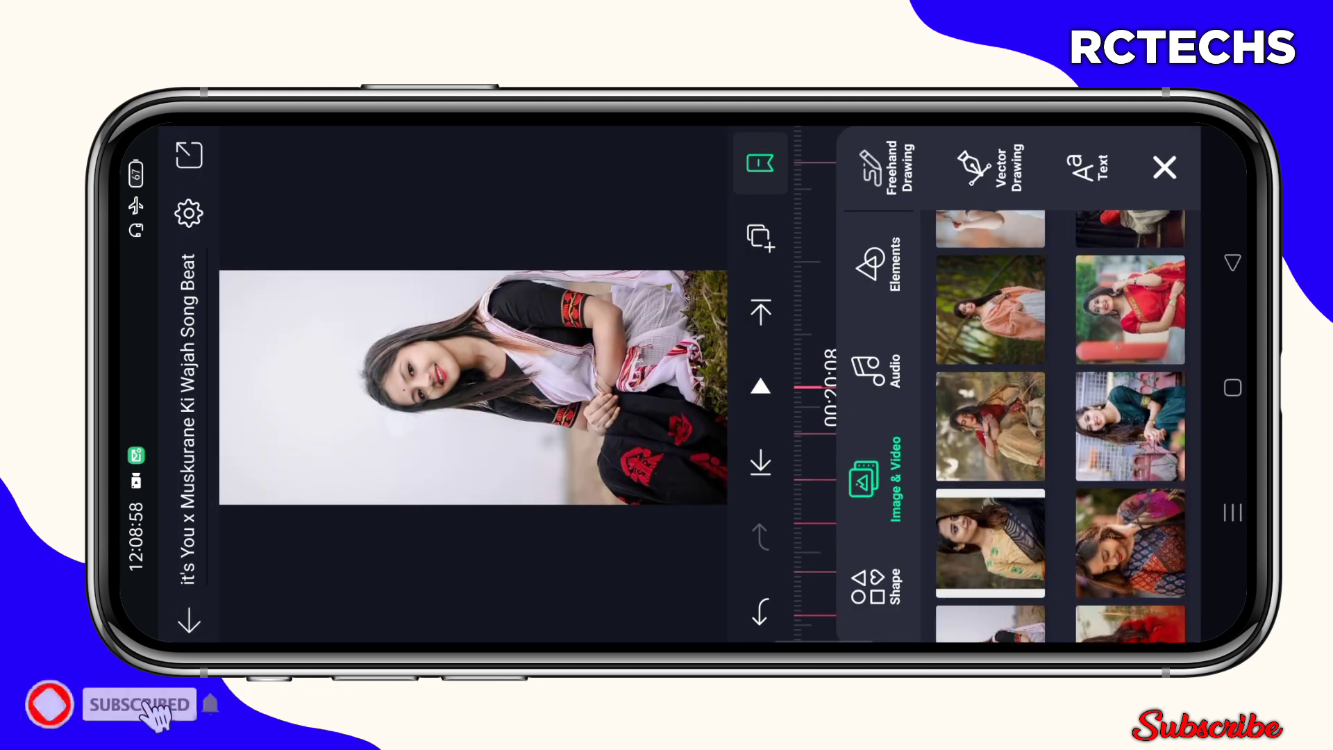
pyautogui.click(989, 309)
pyautogui.click(188, 154)
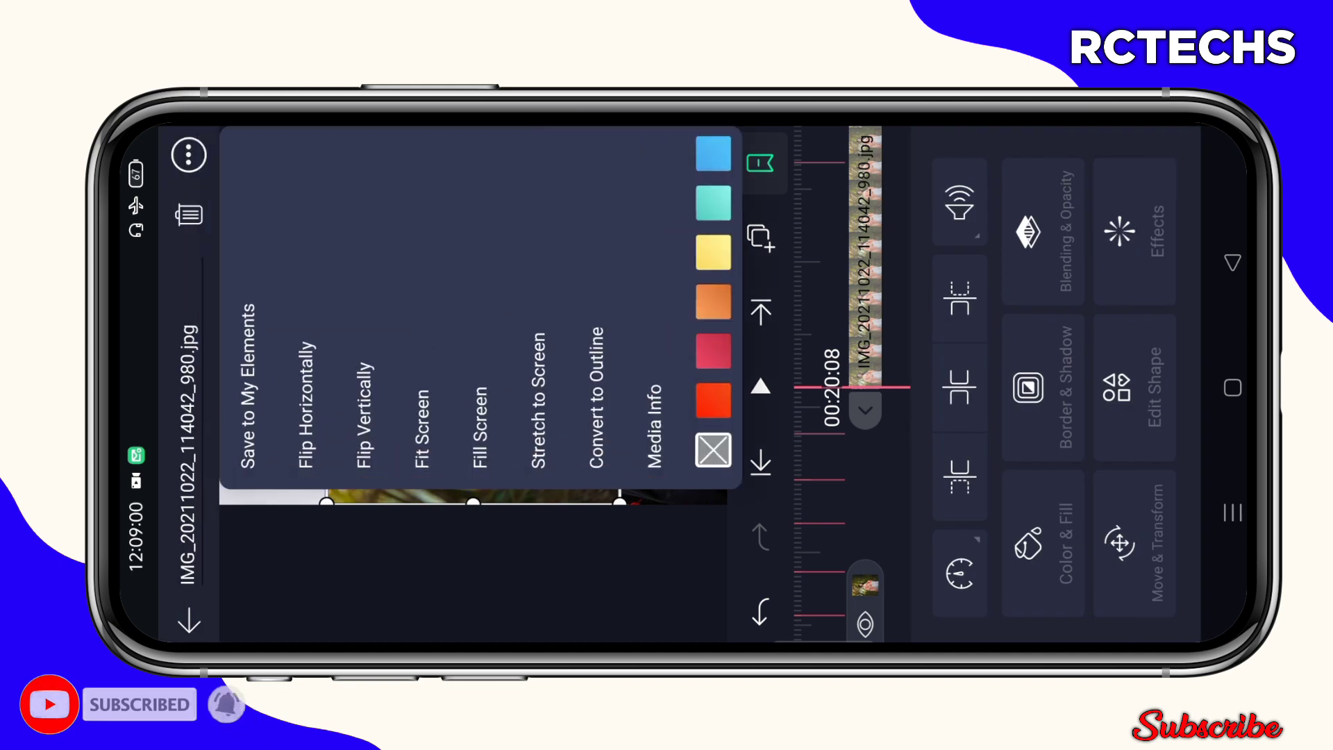
pyautogui.click(480, 426)
pyautogui.moveTo(865, 312); pyautogui.dragTo(865, 573)
pyautogui.click(958, 296)
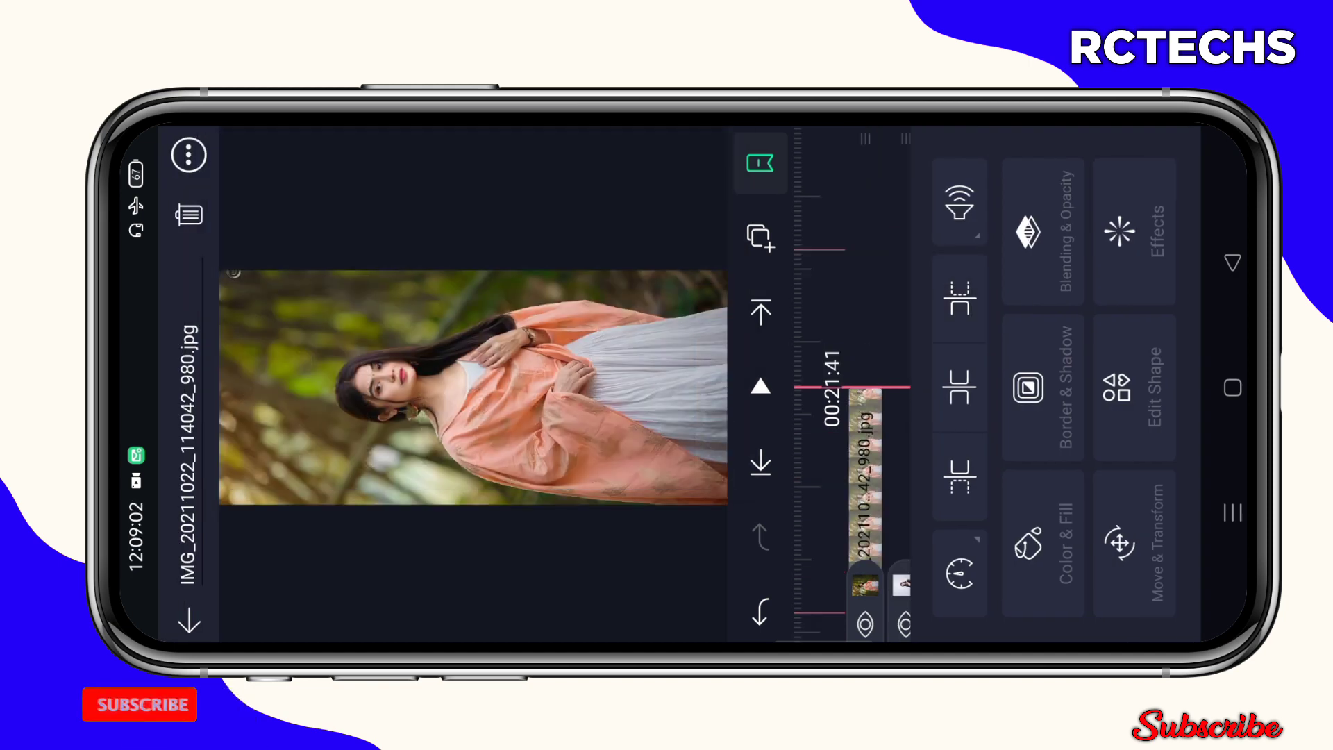
pyautogui.click(1041, 469)
# Add the white-and-black outfit photo full-screen, trimmed to start at the playhead
pyautogui.click(1147, 179)
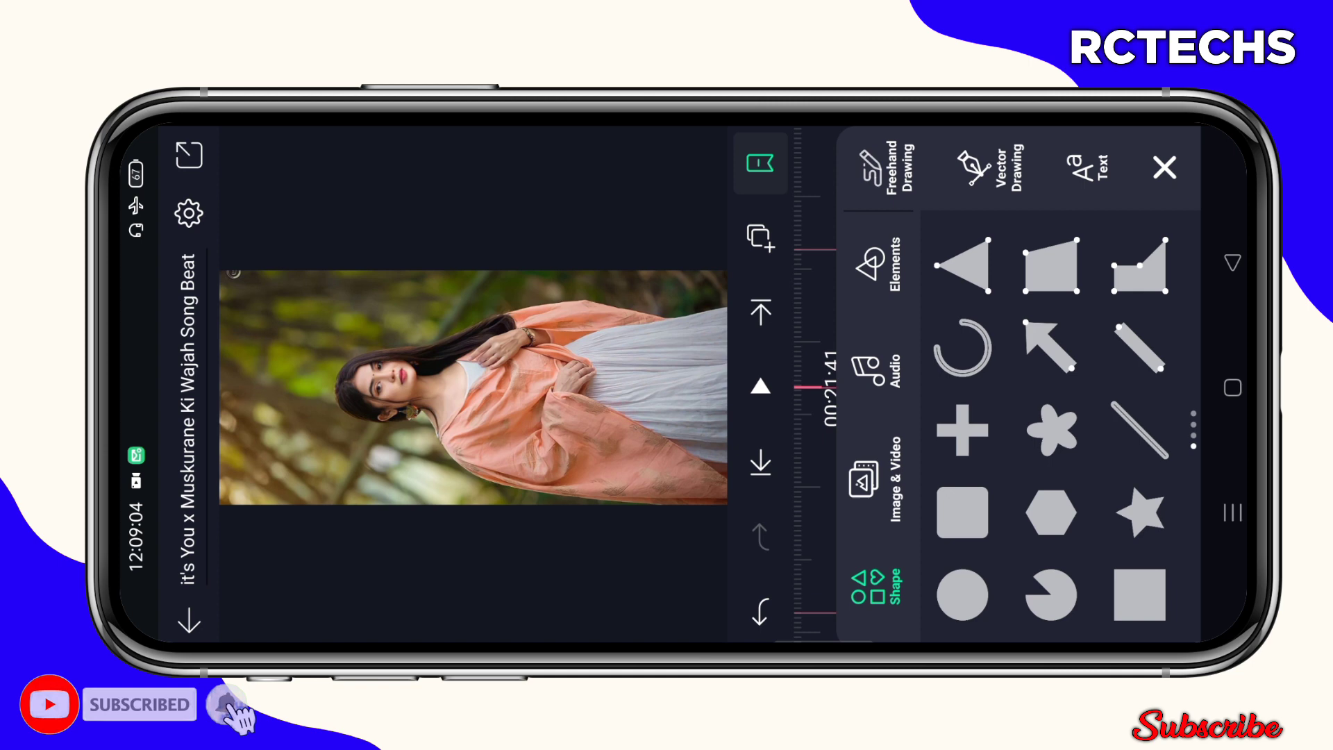
pyautogui.click(873, 479)
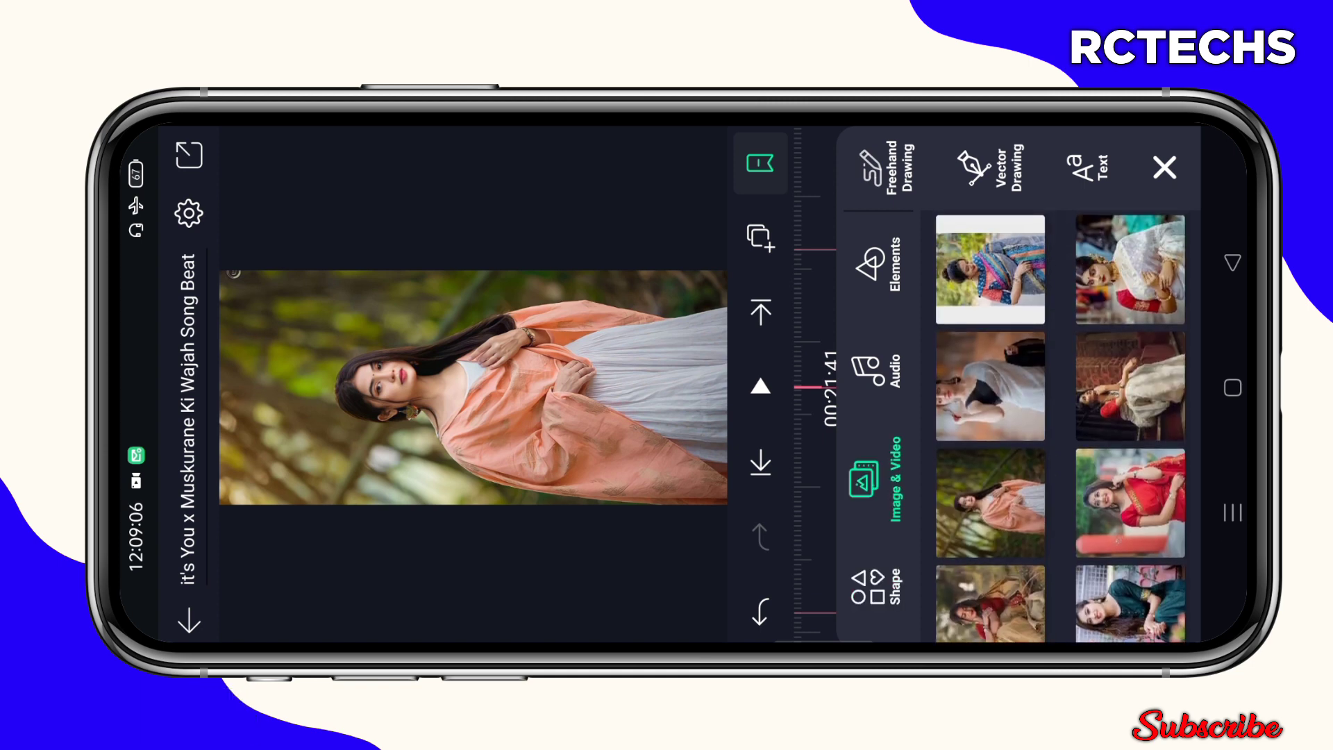
pyautogui.click(990, 385)
pyautogui.click(188, 154)
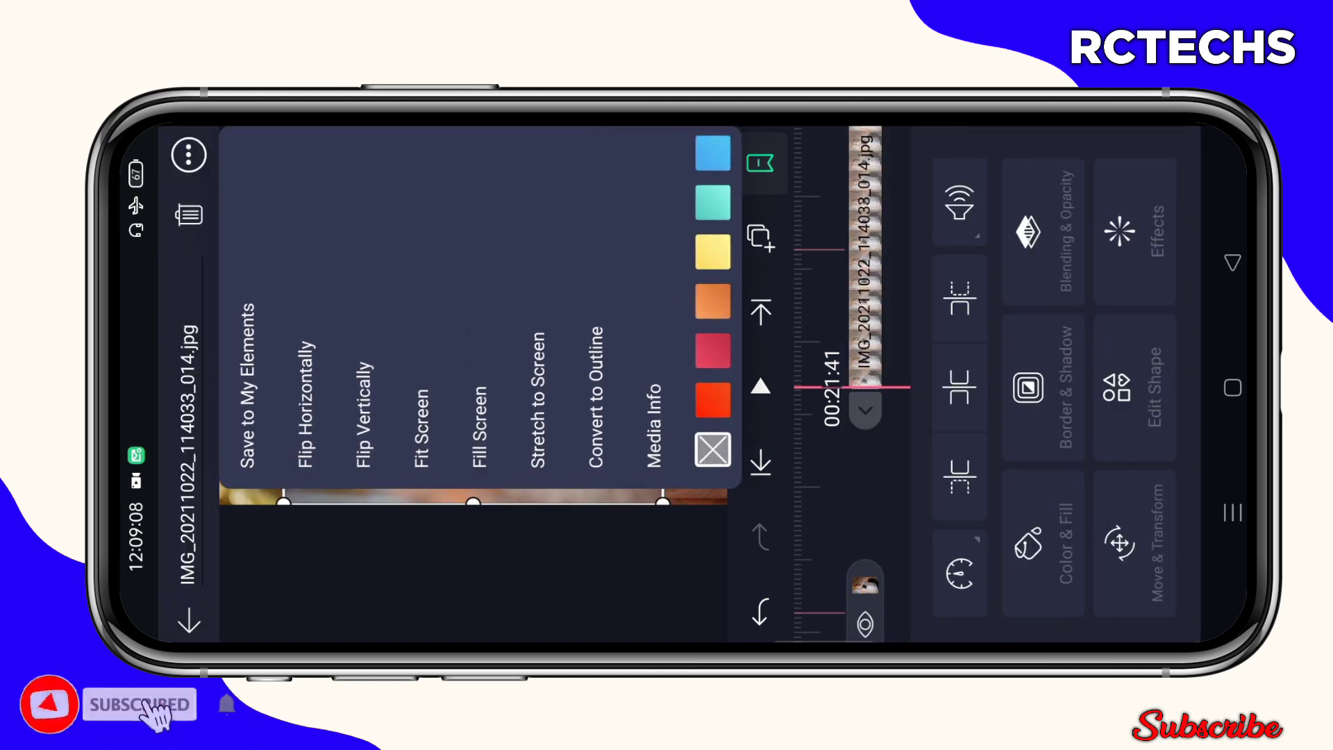
pyautogui.click(476, 458)
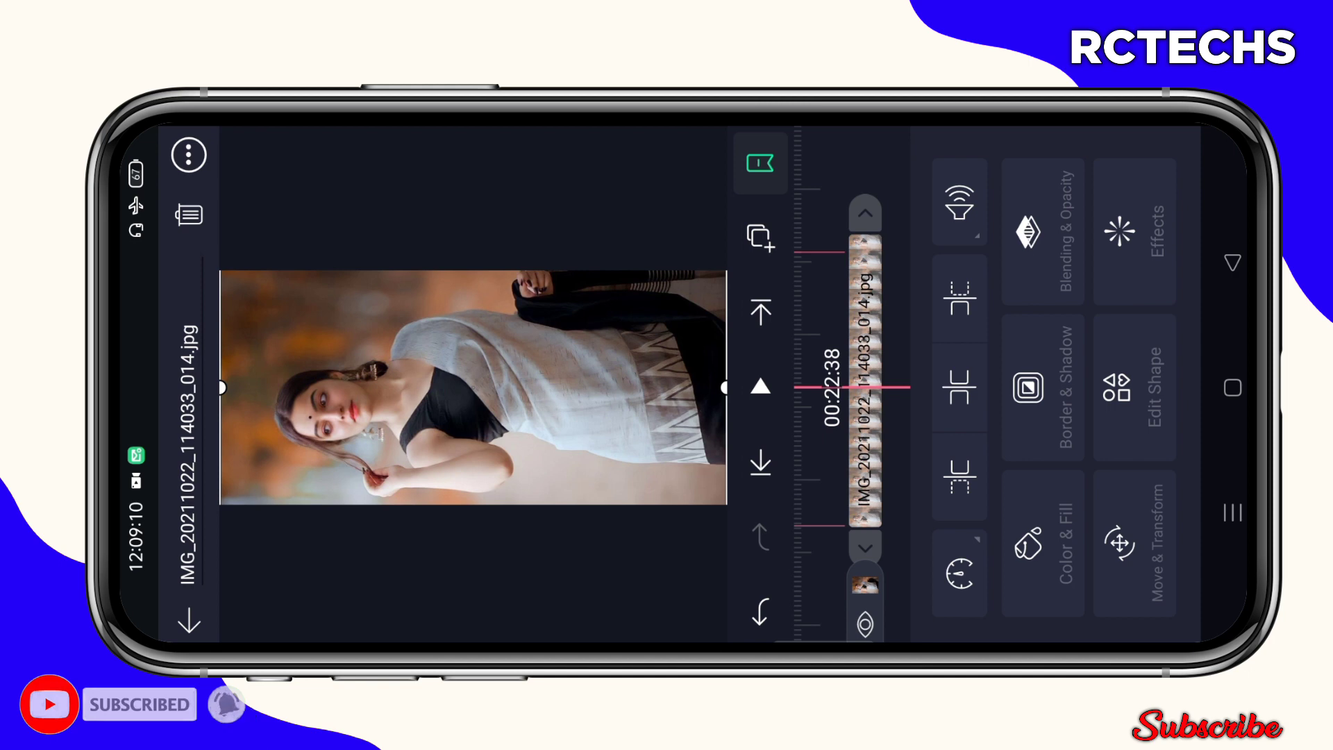
pyautogui.click(959, 298)
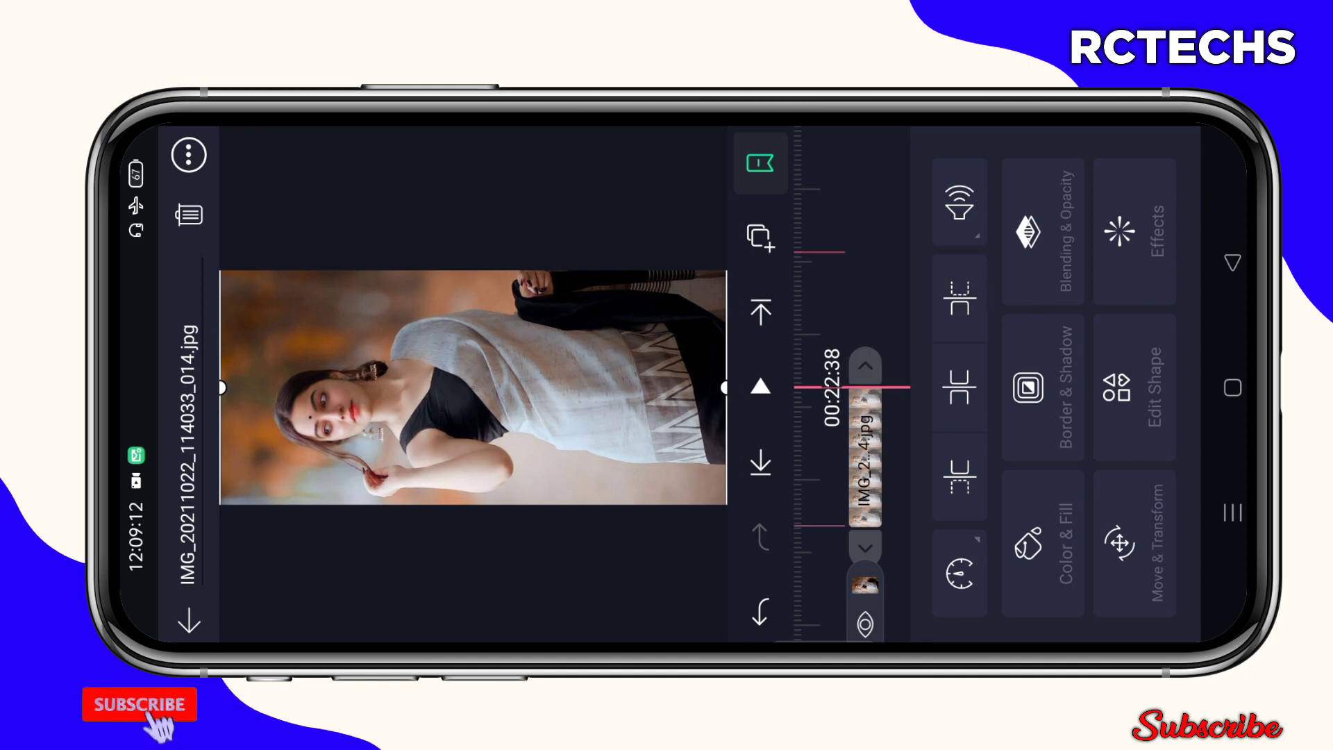
pyautogui.click(1041, 469)
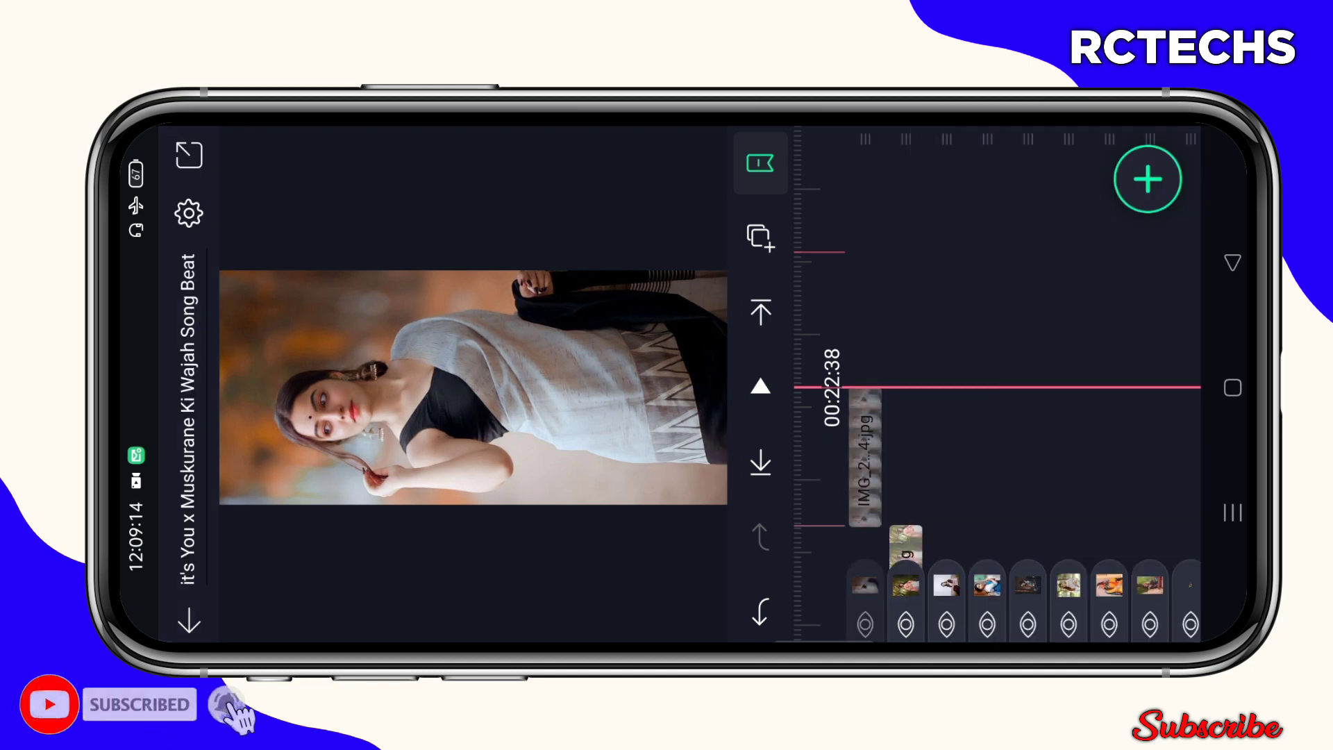
# Scrub the timeline past the end of the photos and back again
pyautogui.moveTo(1042, 521)
pyautogui.mouseDown()
pyautogui.moveTo(1041, 260)
pyautogui.moveTo(1041, 521)
pyautogui.mouseUp()
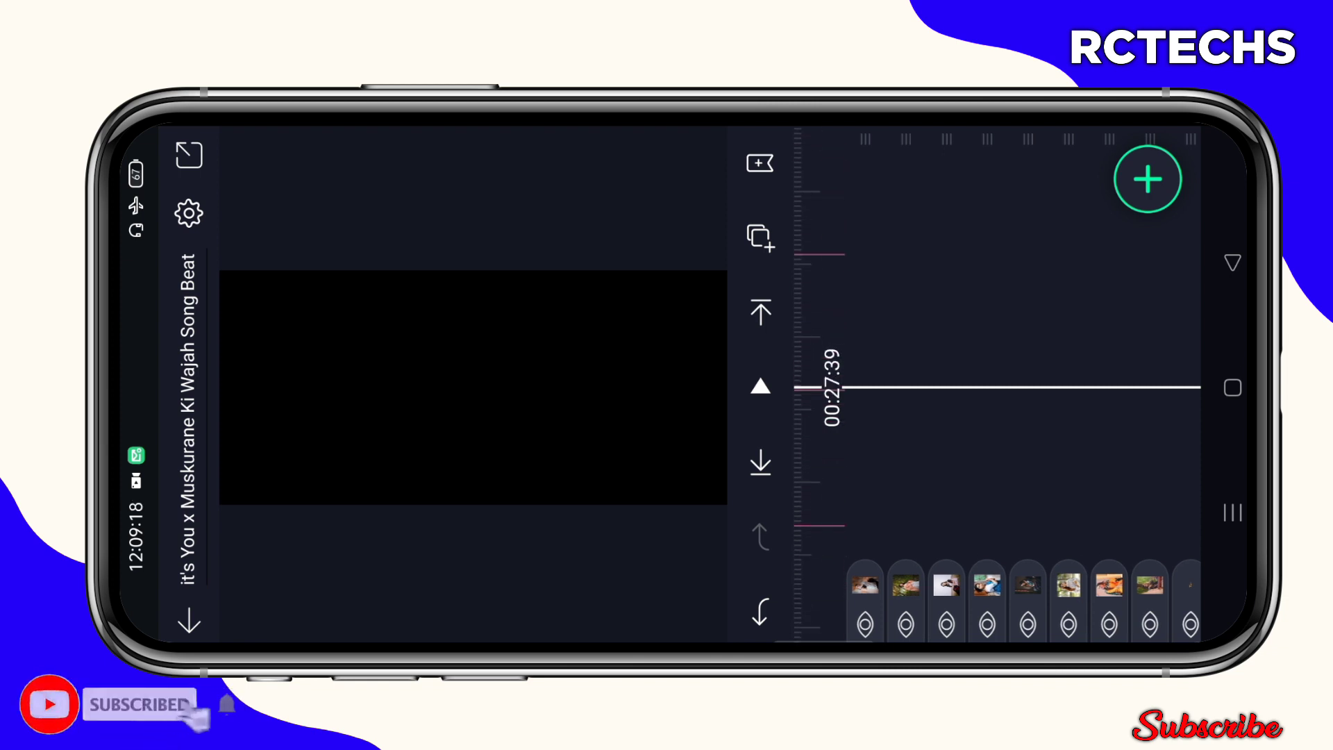
pyautogui.moveTo(1042, 573); pyautogui.dragTo(1041, 261)
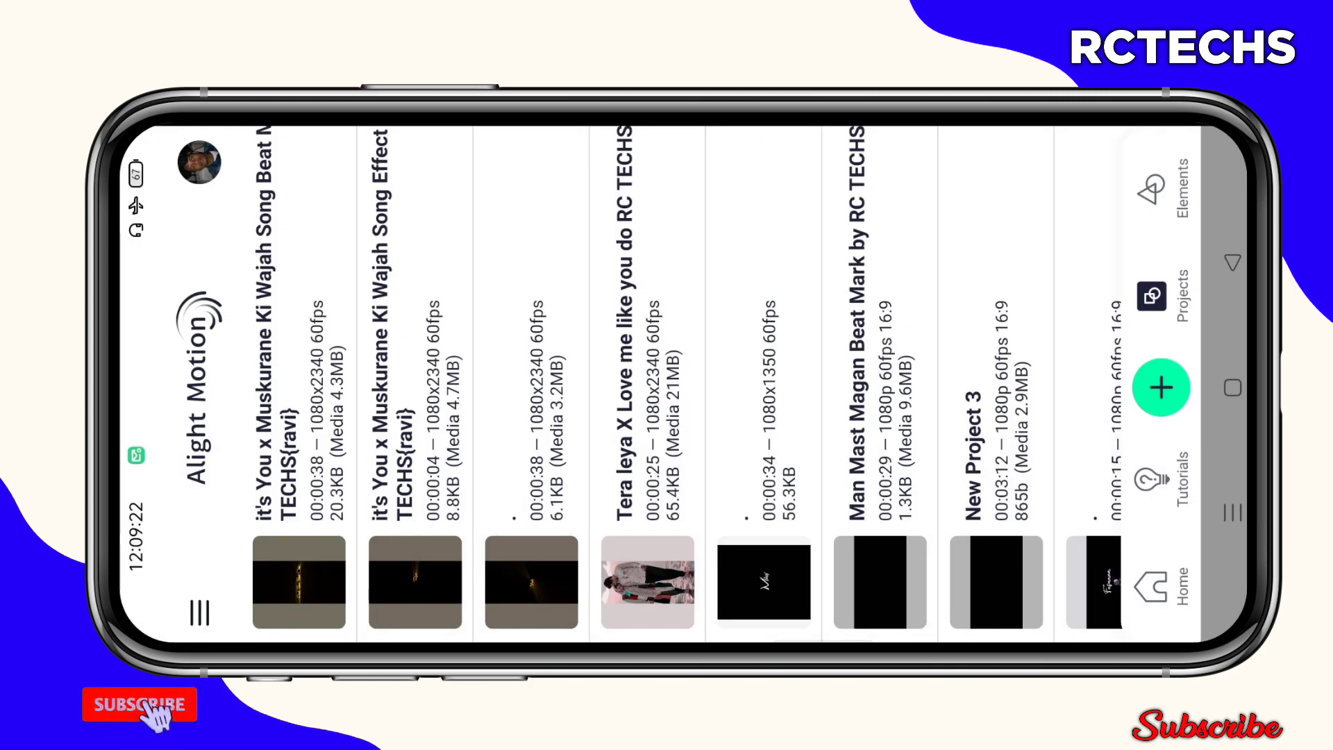
# Open the effects project and view the RC TECHS(ravi).jpg photo's effects
pyautogui.click(414, 416)
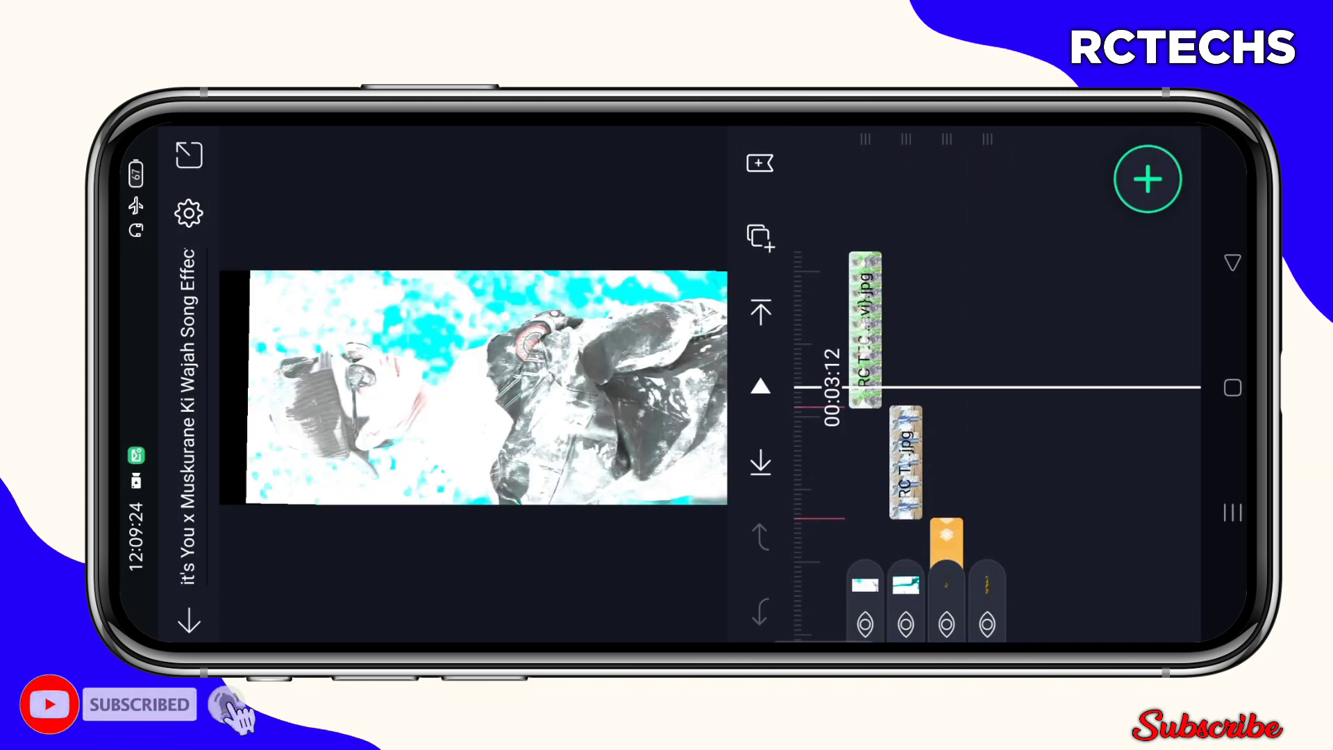
pyautogui.moveTo(1042, 416)
pyautogui.mouseDown()
pyautogui.moveTo(1042, 292)
pyautogui.moveTo(1042, 343)
pyautogui.mouseUp()
pyautogui.click(905, 407)
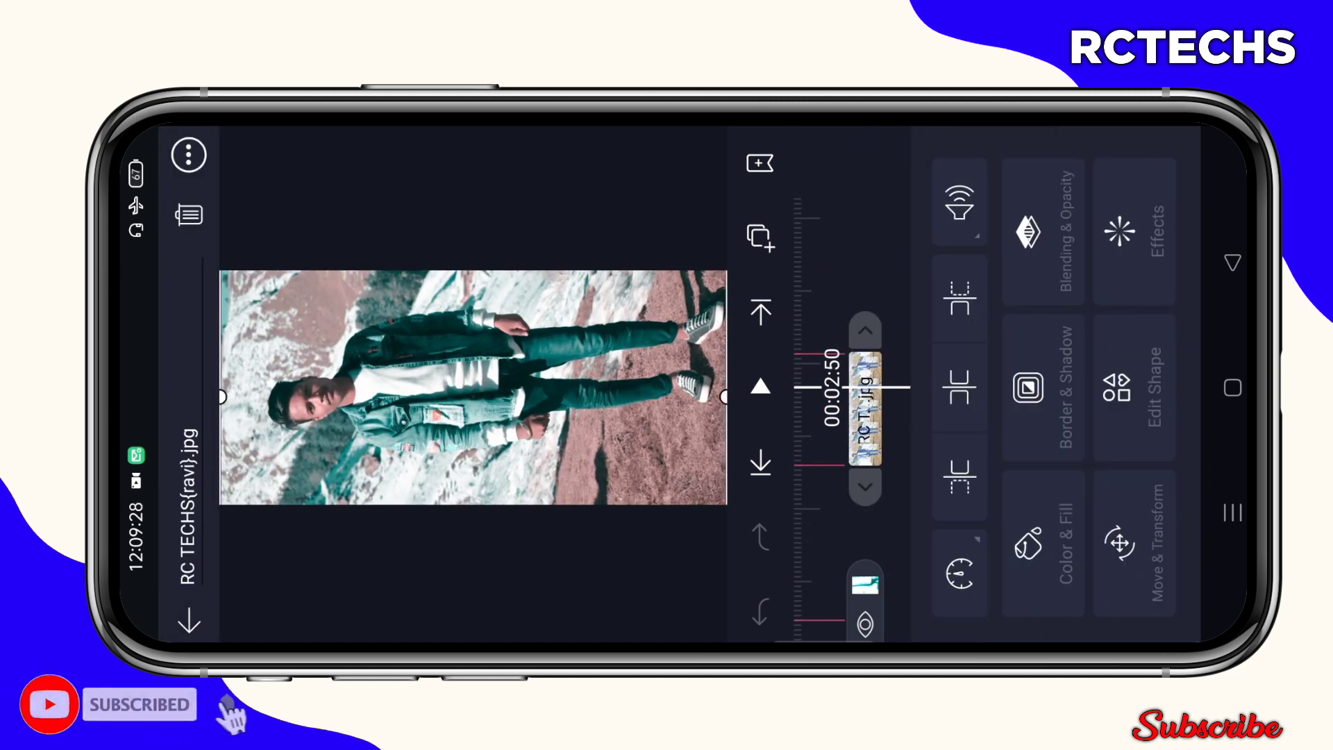
pyautogui.click(1146, 227)
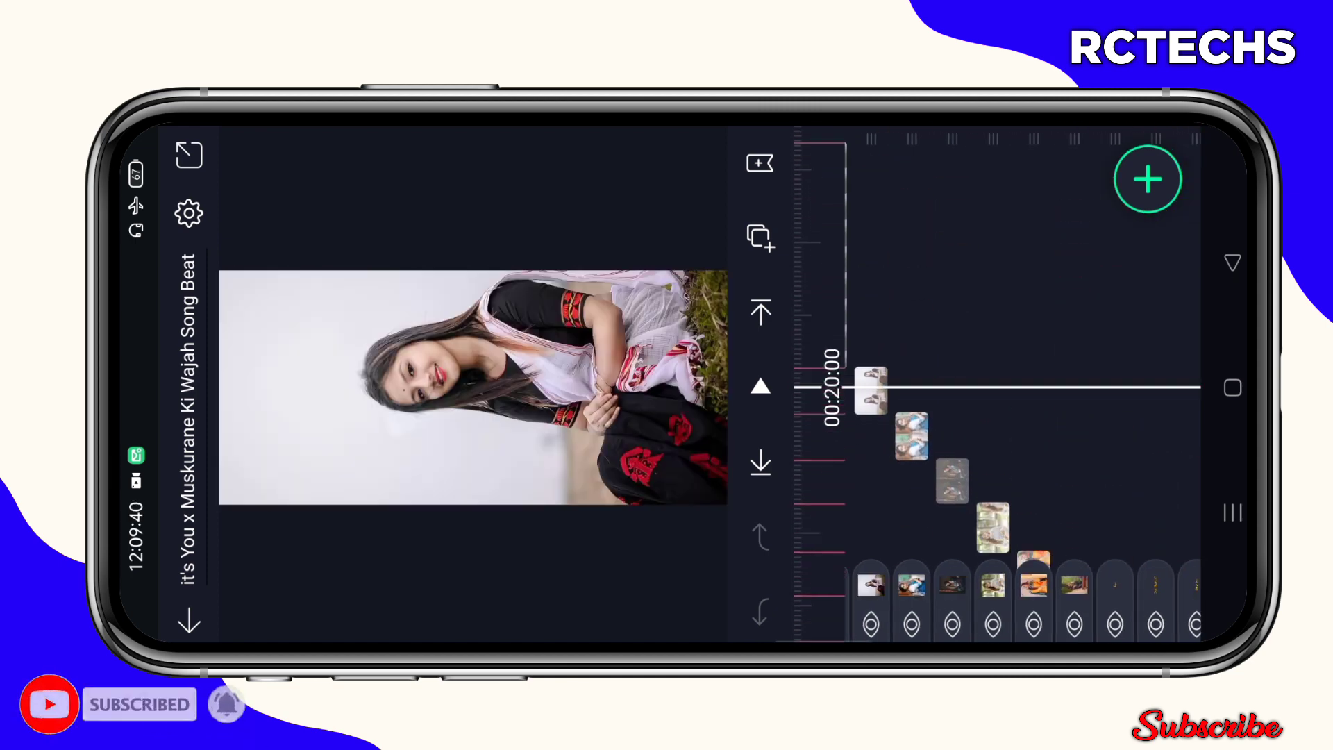
# Paste the copied effects onto an earlier photo layer
pyautogui.moveTo(1000, 438); pyautogui.dragTo(1000, 208)
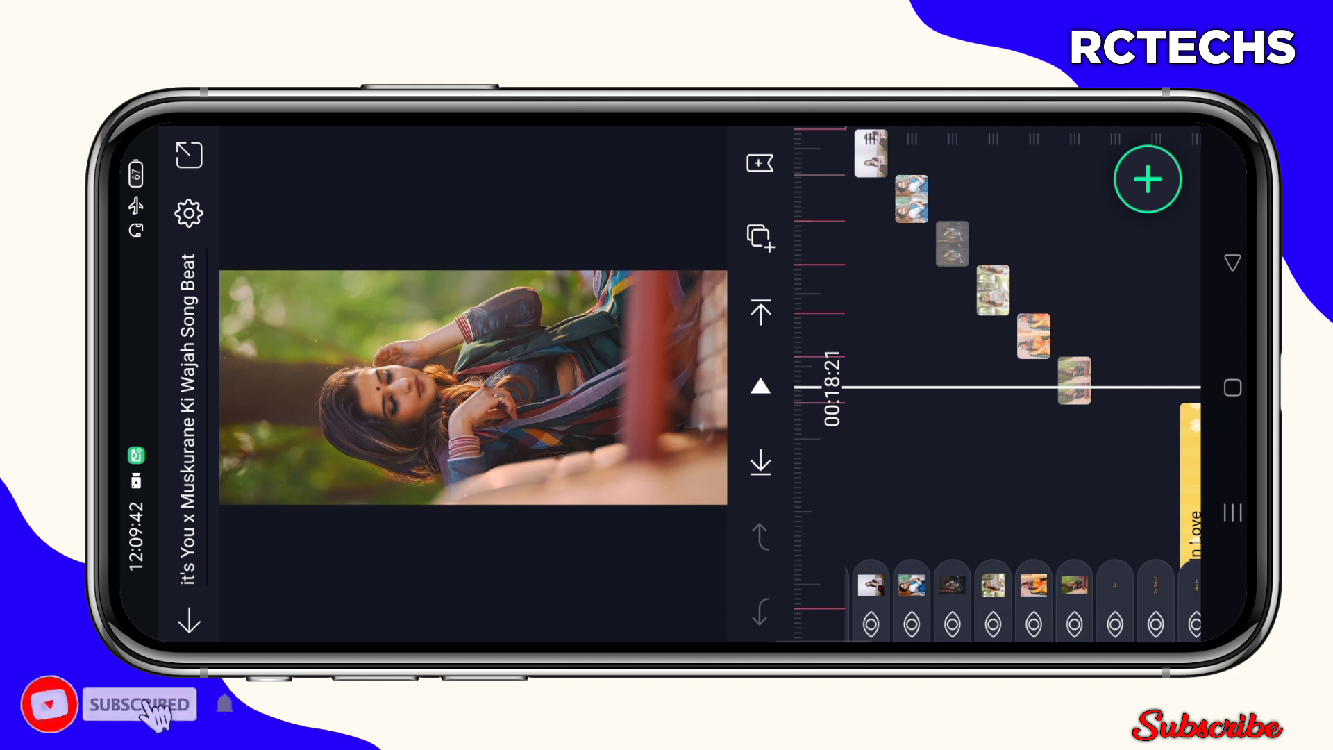
pyautogui.click(1074, 380)
pyautogui.click(1135, 231)
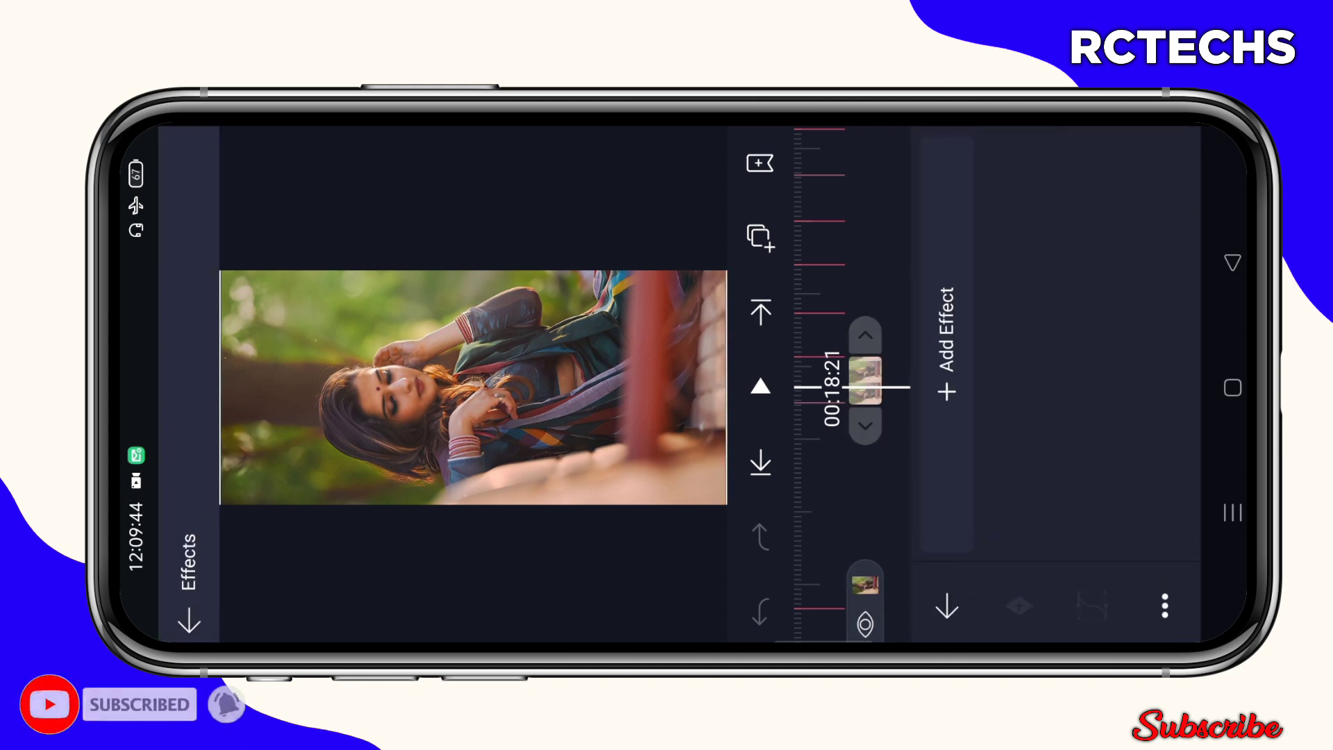
pyautogui.click(946, 343)
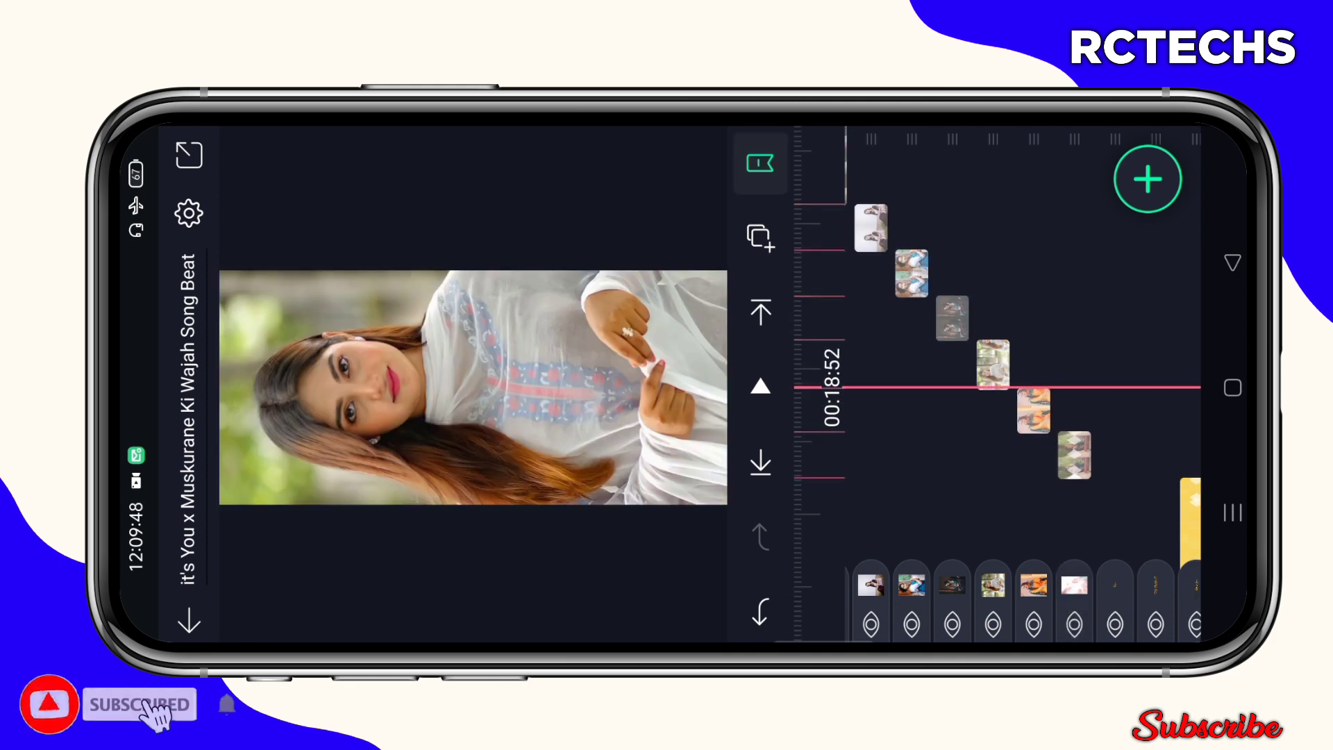
# Paste the copied effects onto the next photo layer
pyautogui.click(990, 364)
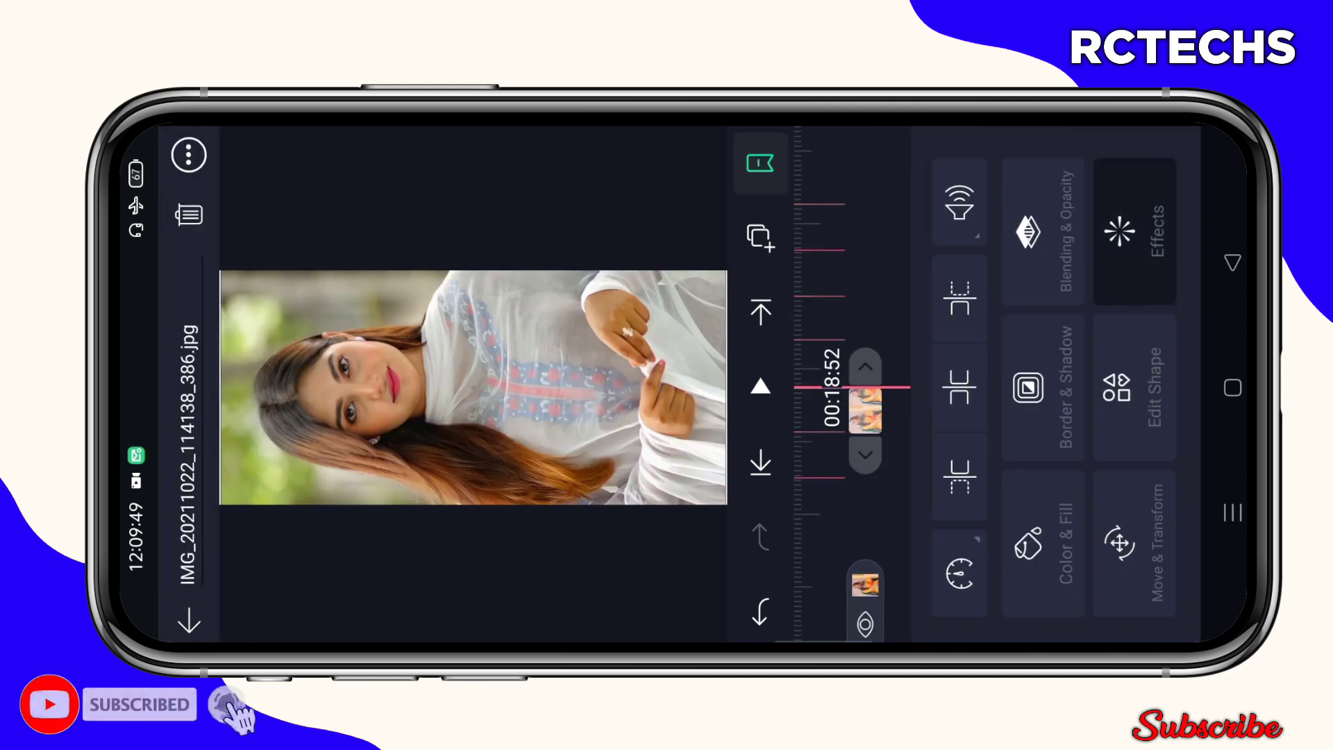
pyautogui.click(1135, 231)
pyautogui.click(1164, 607)
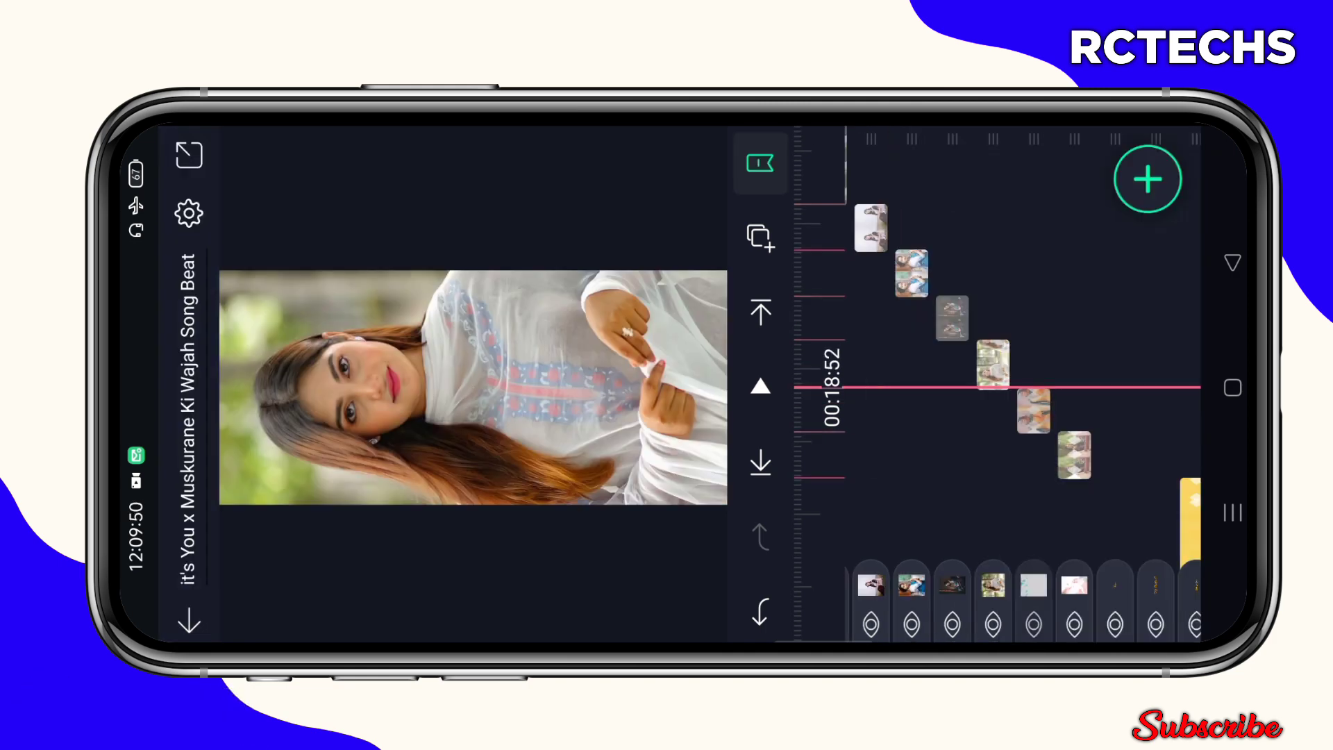
pyautogui.click(990, 364)
pyautogui.click(1135, 232)
pyautogui.click(1165, 606)
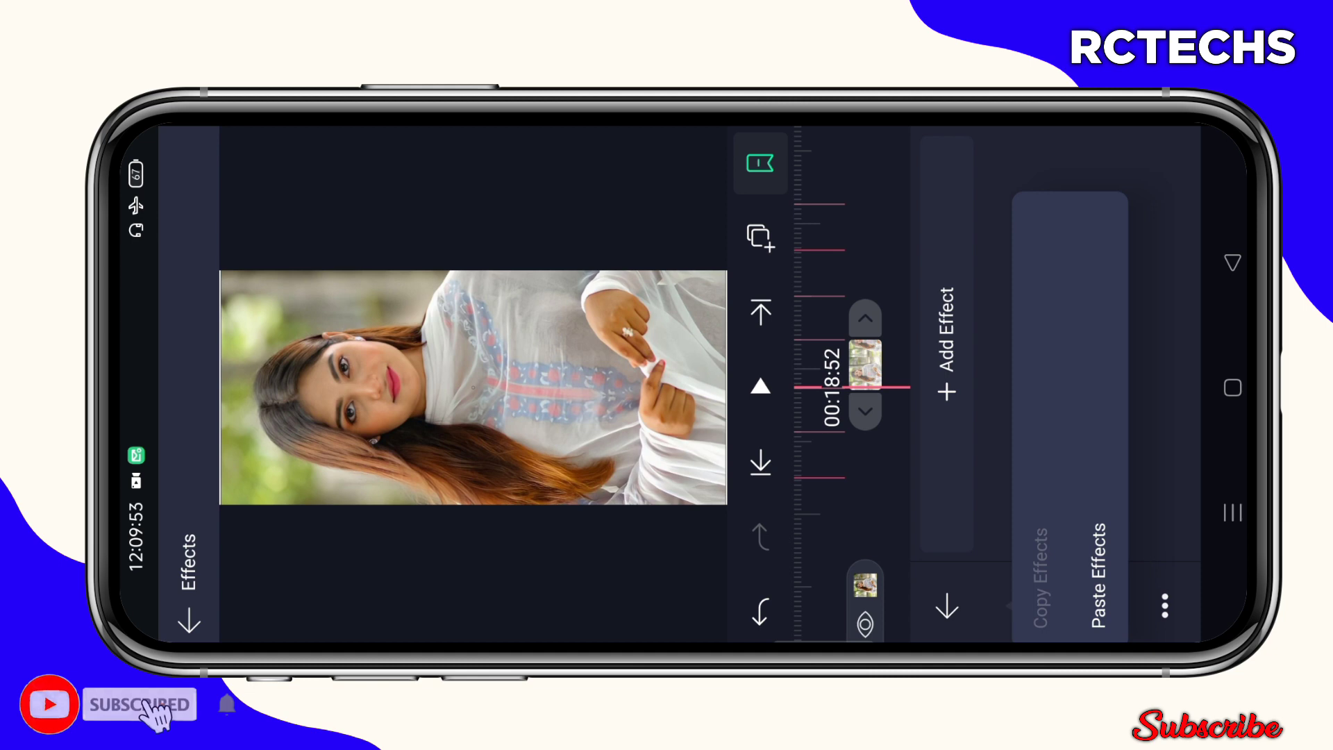
pyautogui.click(1101, 536)
pyautogui.click(947, 606)
# Paste the copied effects onto the following photo layer as well
pyautogui.click(990, 365)
pyautogui.click(1136, 232)
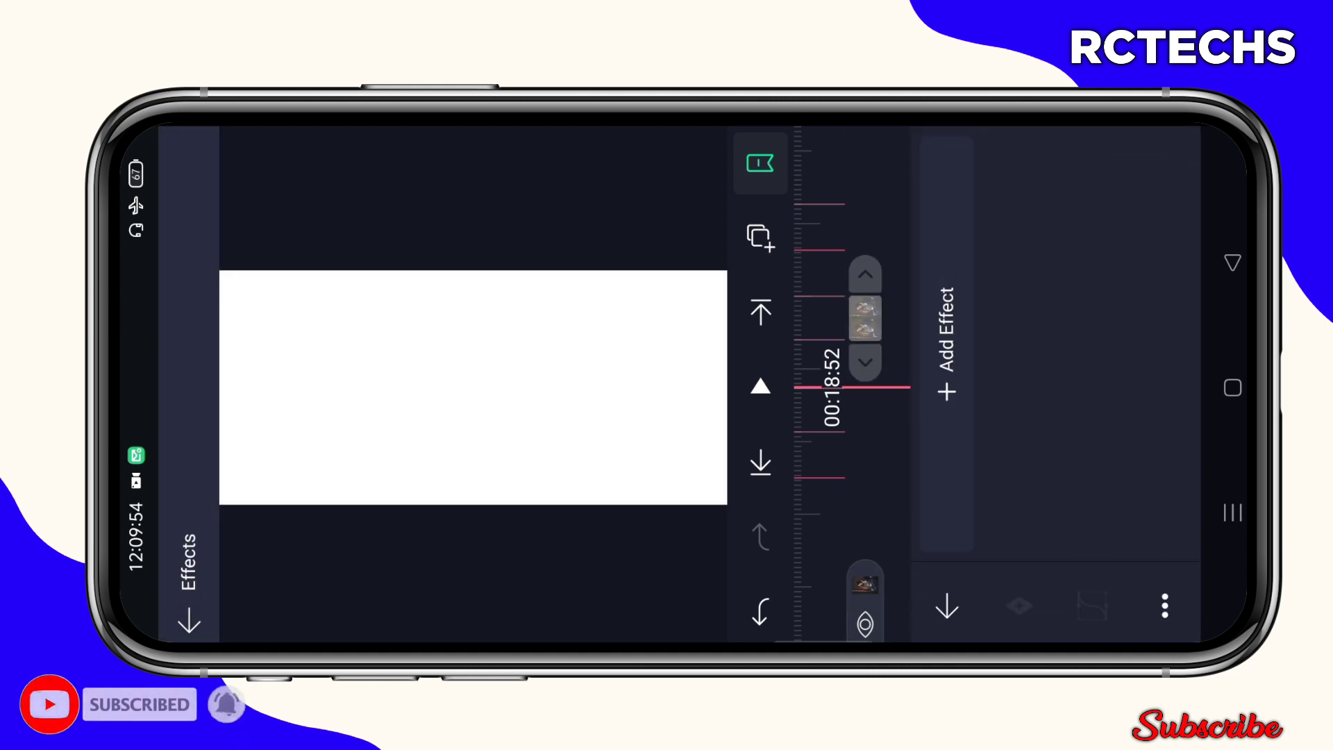
pyautogui.click(1165, 607)
pyautogui.click(1101, 536)
pyautogui.click(947, 607)
# Paste the copied effects onto the blue-saree photo
pyautogui.moveTo(990, 312); pyautogui.dragTo(990, 417)
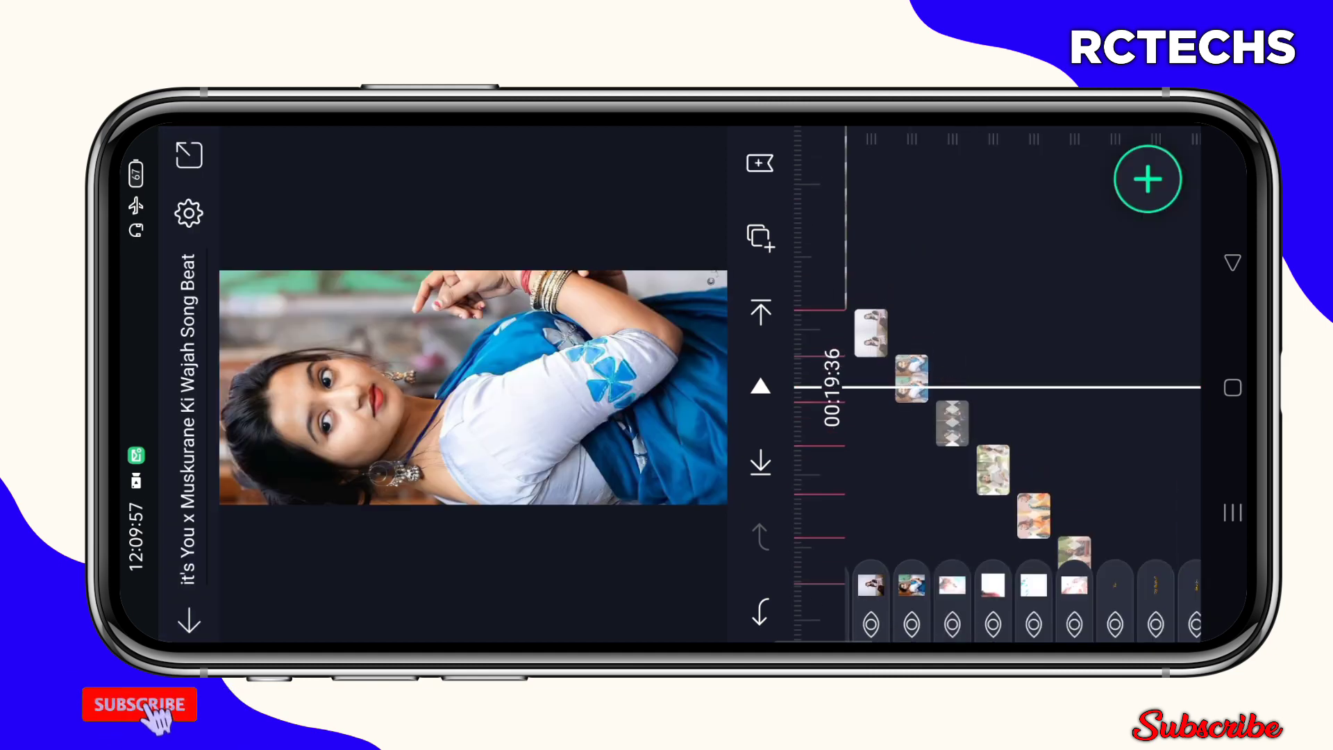
pyautogui.click(872, 339)
pyautogui.click(1135, 232)
pyautogui.click(1165, 606)
pyautogui.click(1101, 535)
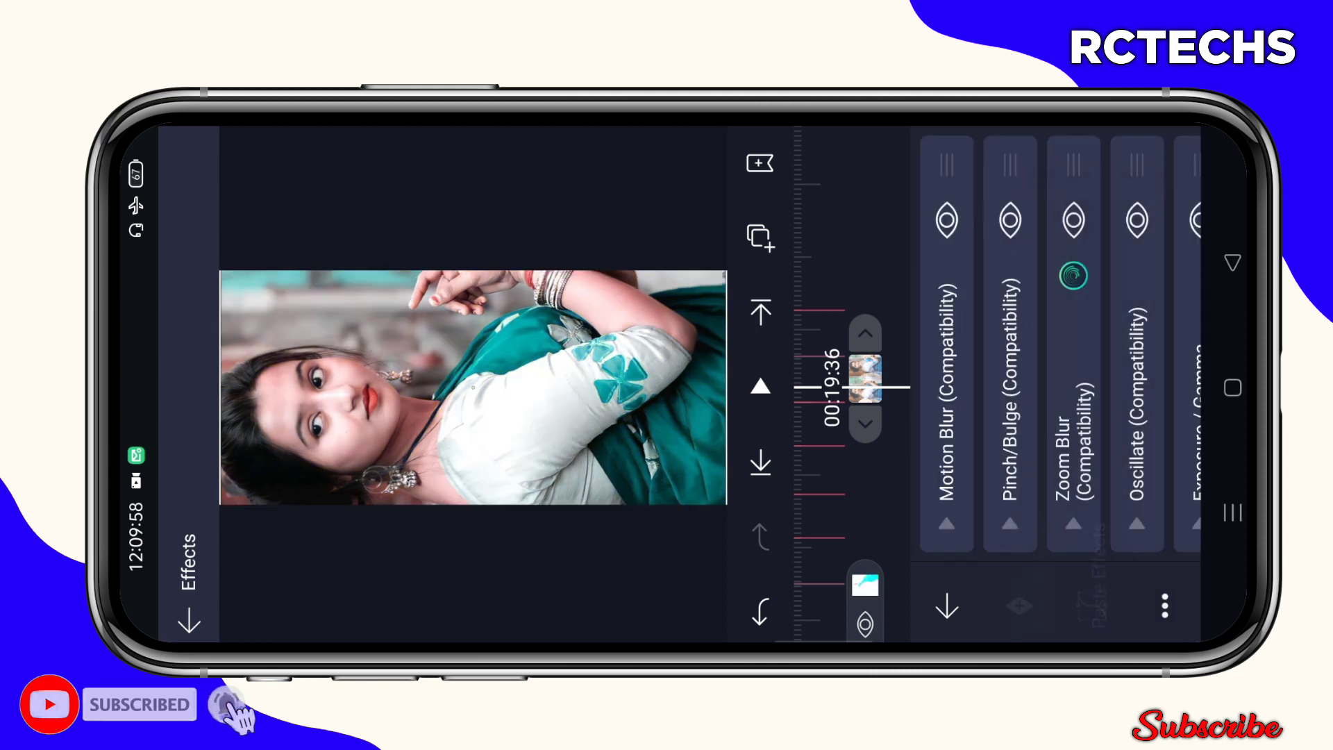
pyautogui.click(947, 607)
# Paste the effects onto the peach-outfit photo at 00:20:13, then exit the project
pyautogui.moveTo(990, 313); pyautogui.dragTo(990, 416)
pyautogui.click(946, 422)
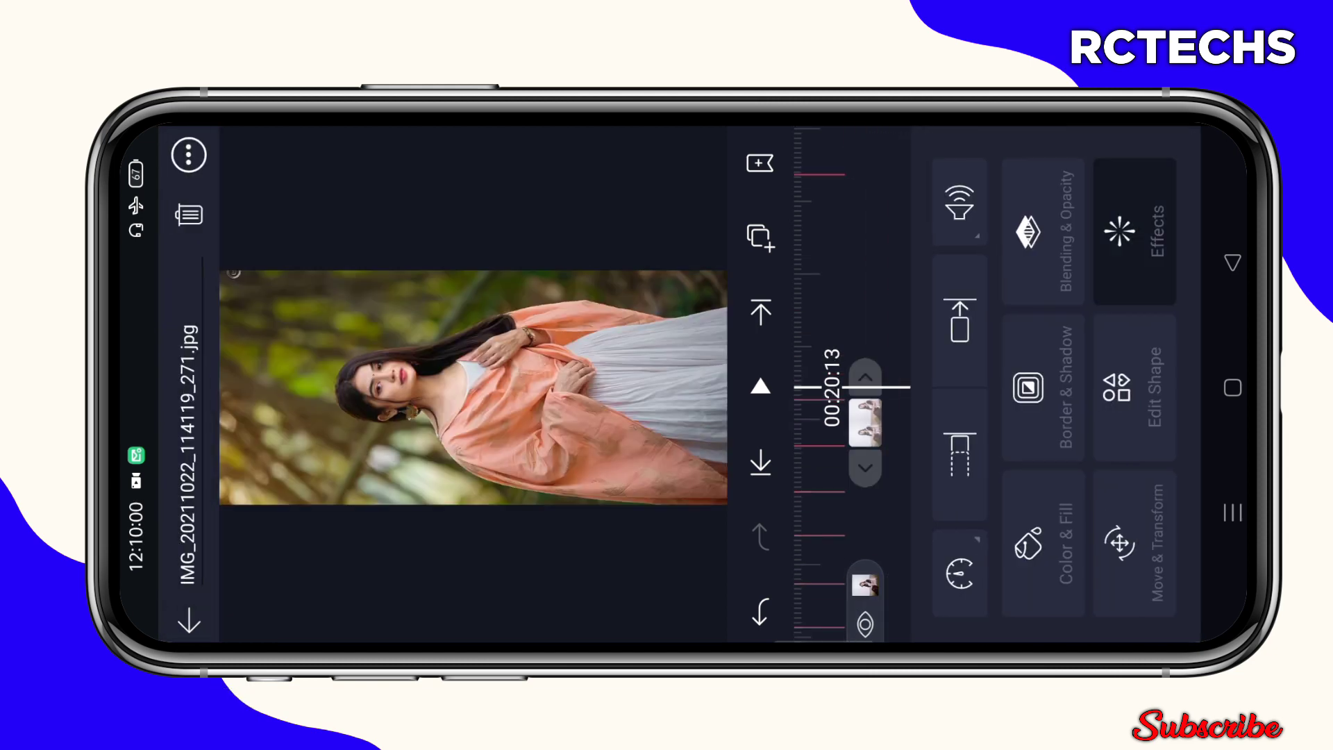
pyautogui.click(1135, 231)
pyautogui.click(1164, 606)
pyautogui.click(1093, 572)
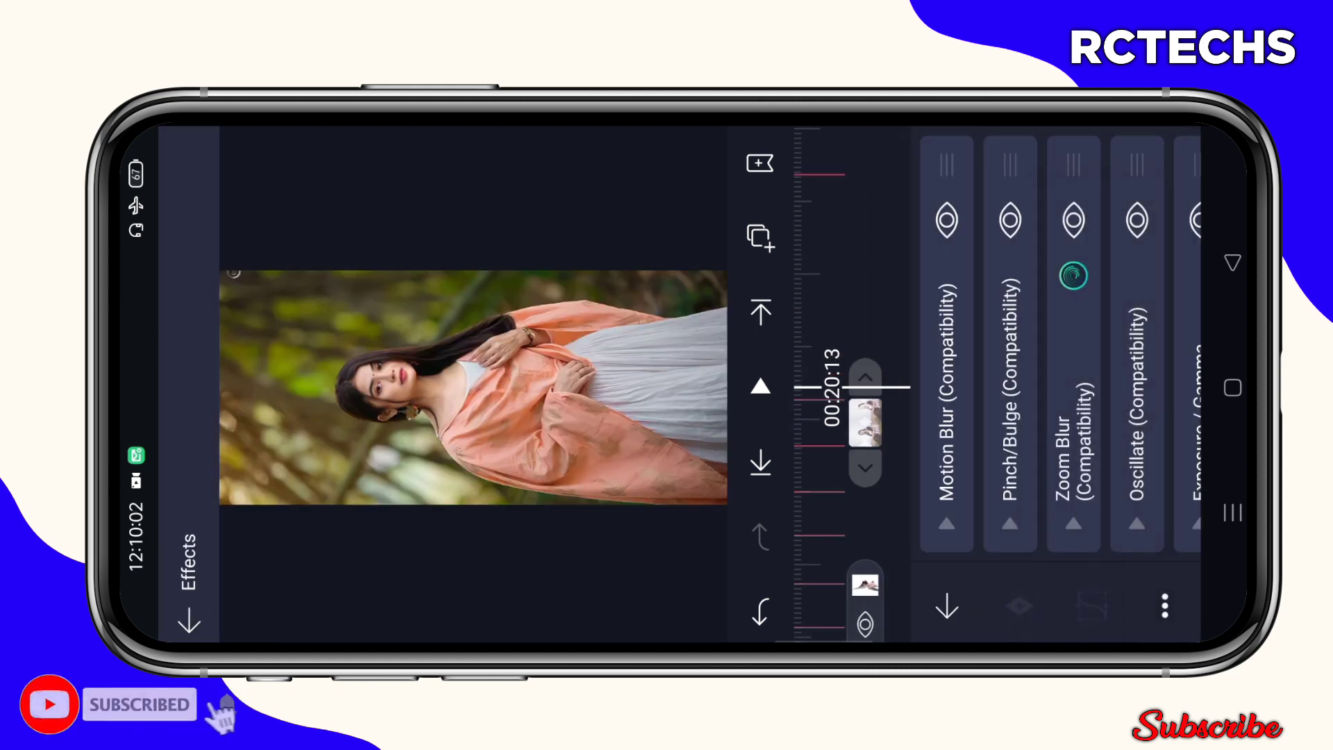
pyautogui.click(947, 607)
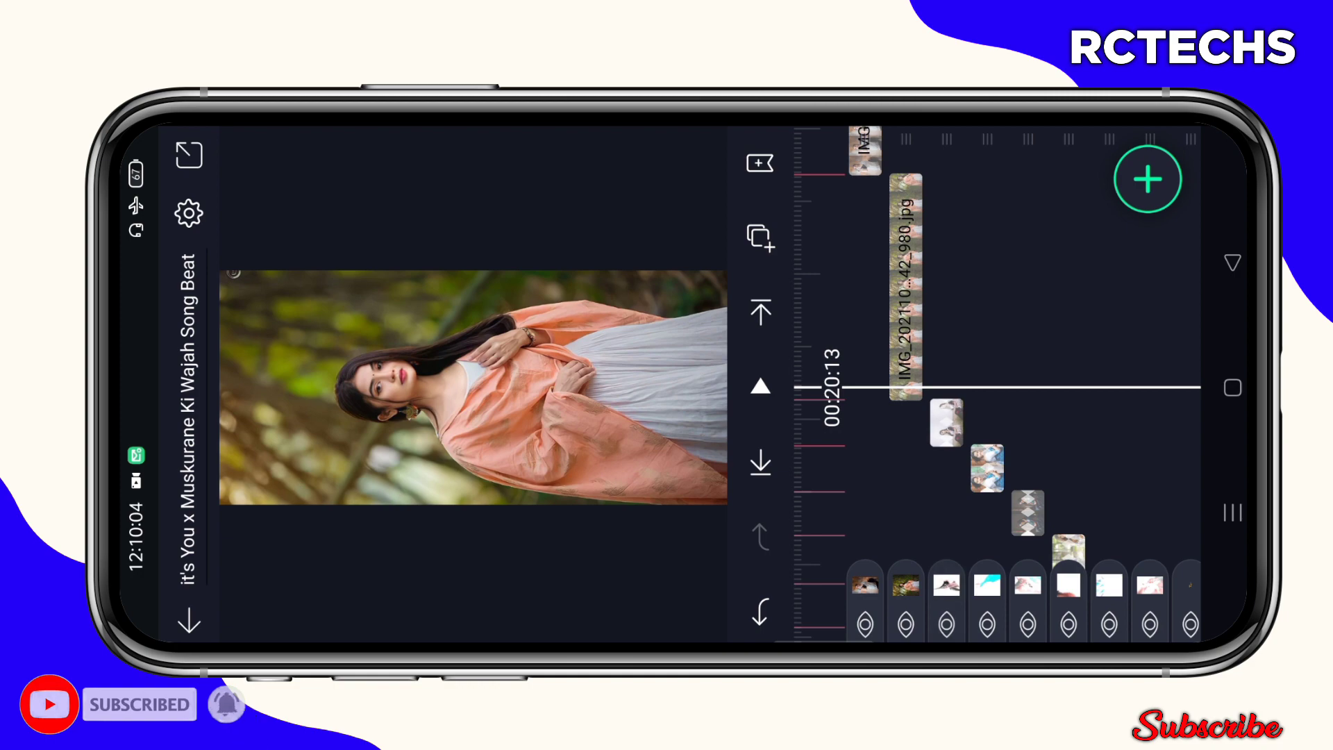
pyautogui.click(1231, 263)
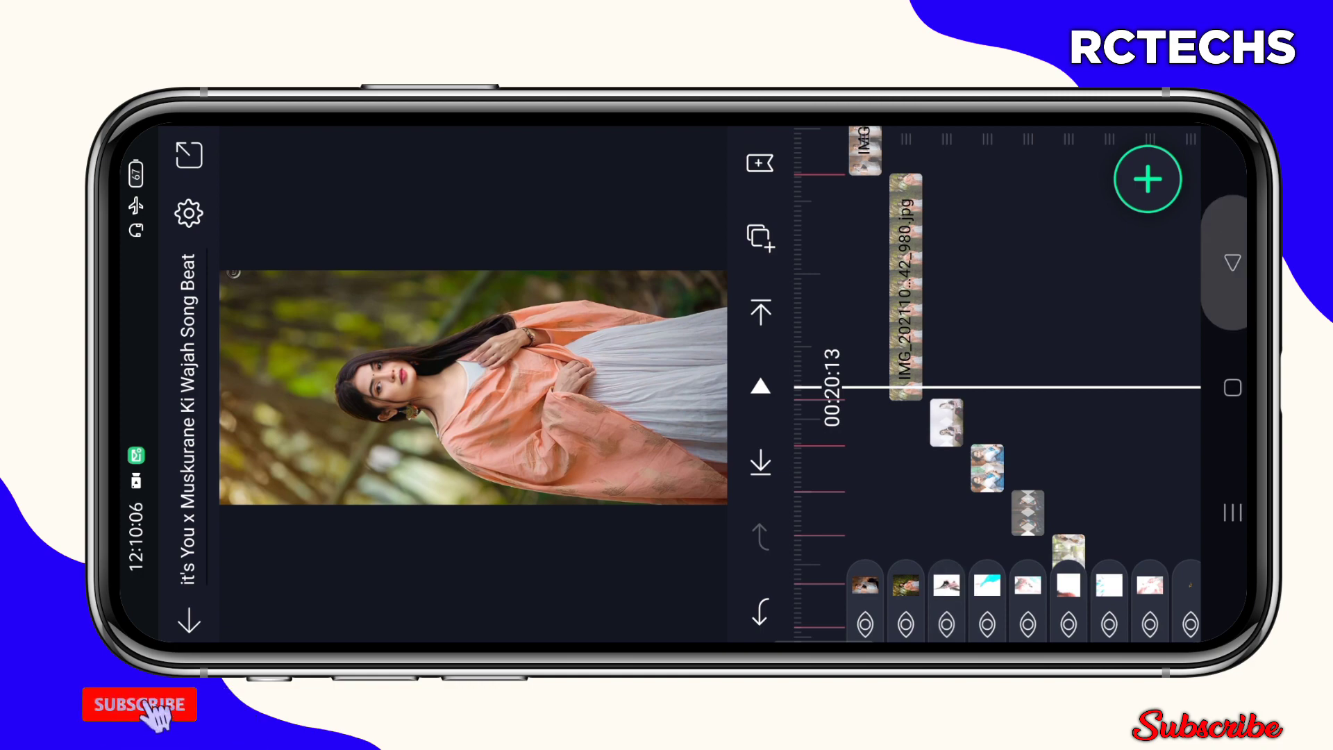
# Copy the RC TECHS(ravi).jpg photo's effects in Song Effect, then reopen Song Beat
pyautogui.click(417, 313)
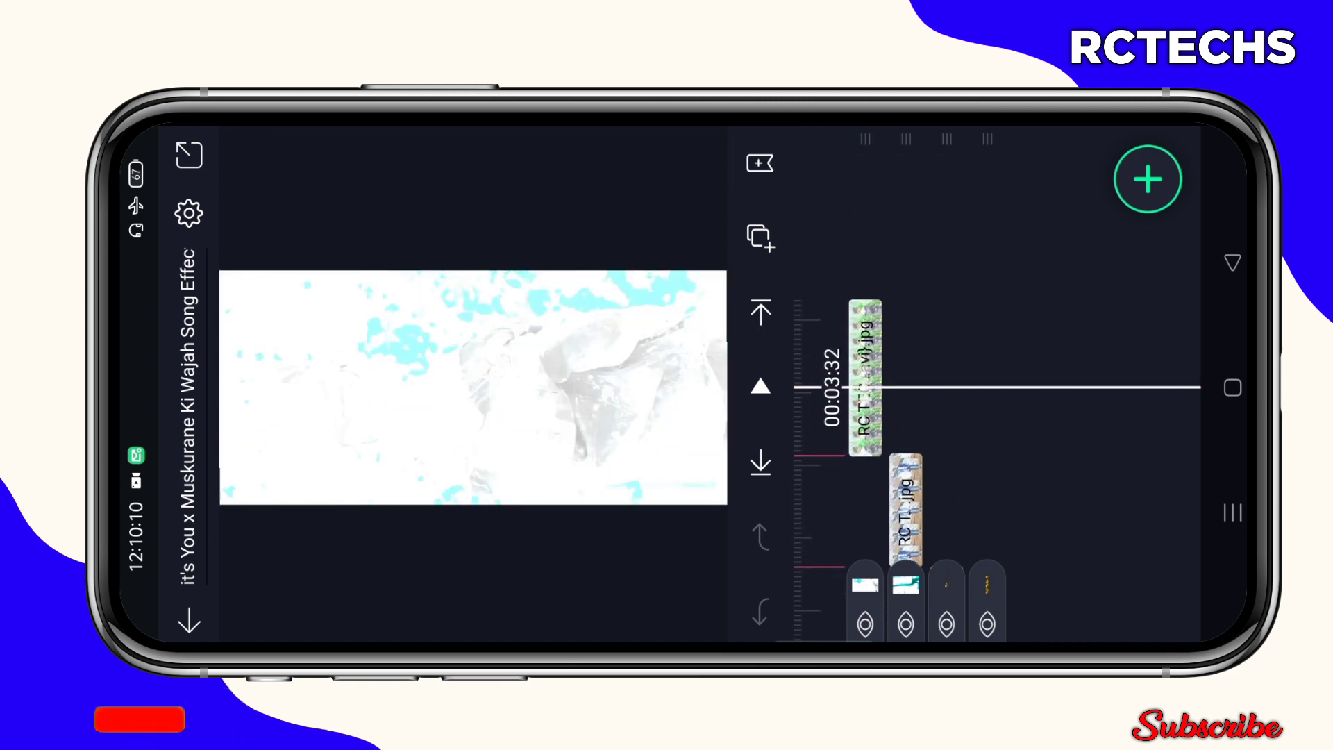
pyautogui.click(864, 380)
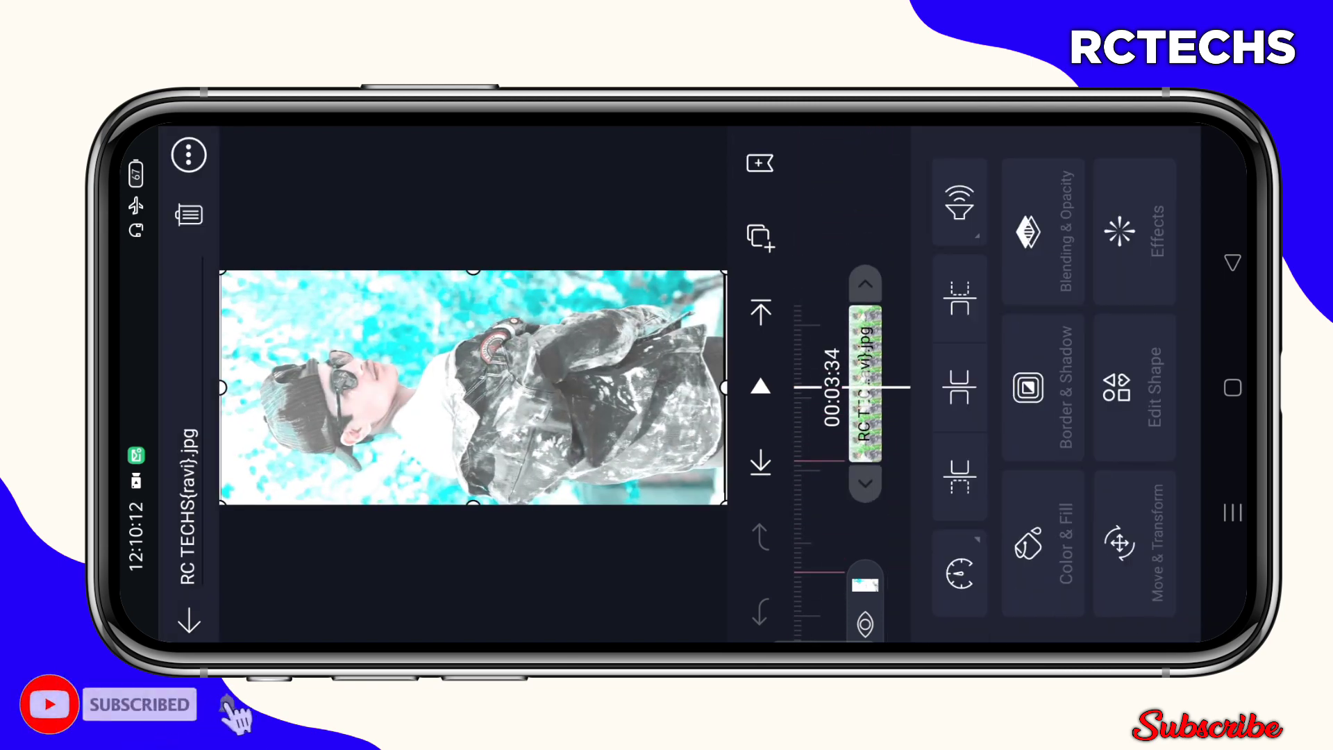
pyautogui.click(1135, 230)
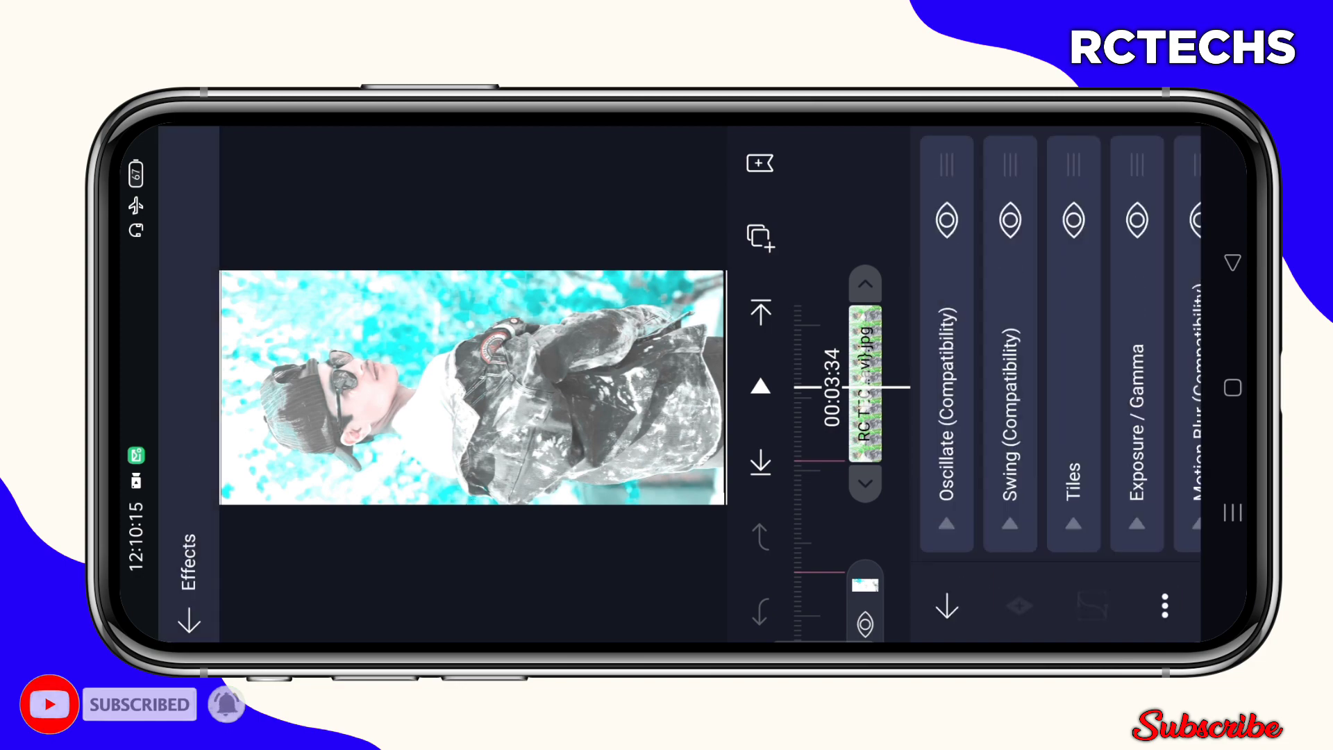
pyautogui.click(1164, 605)
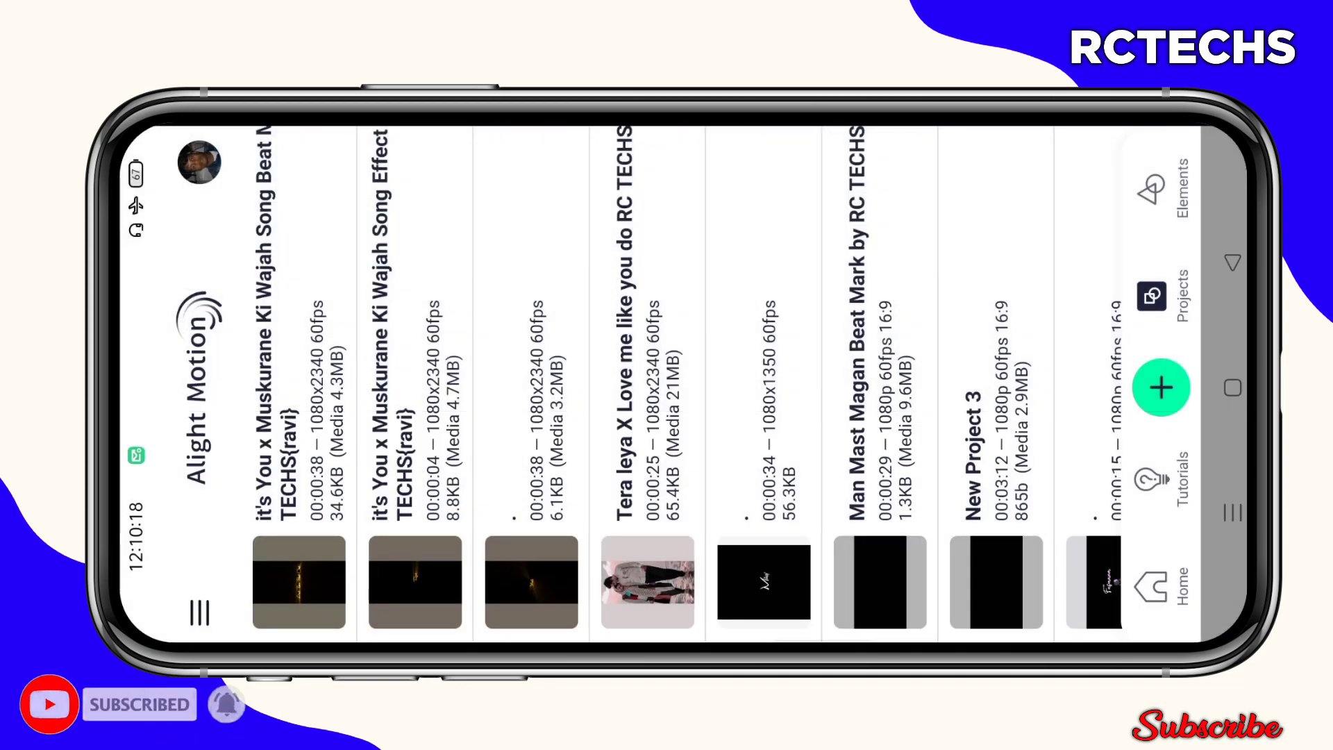
pyautogui.click(302, 355)
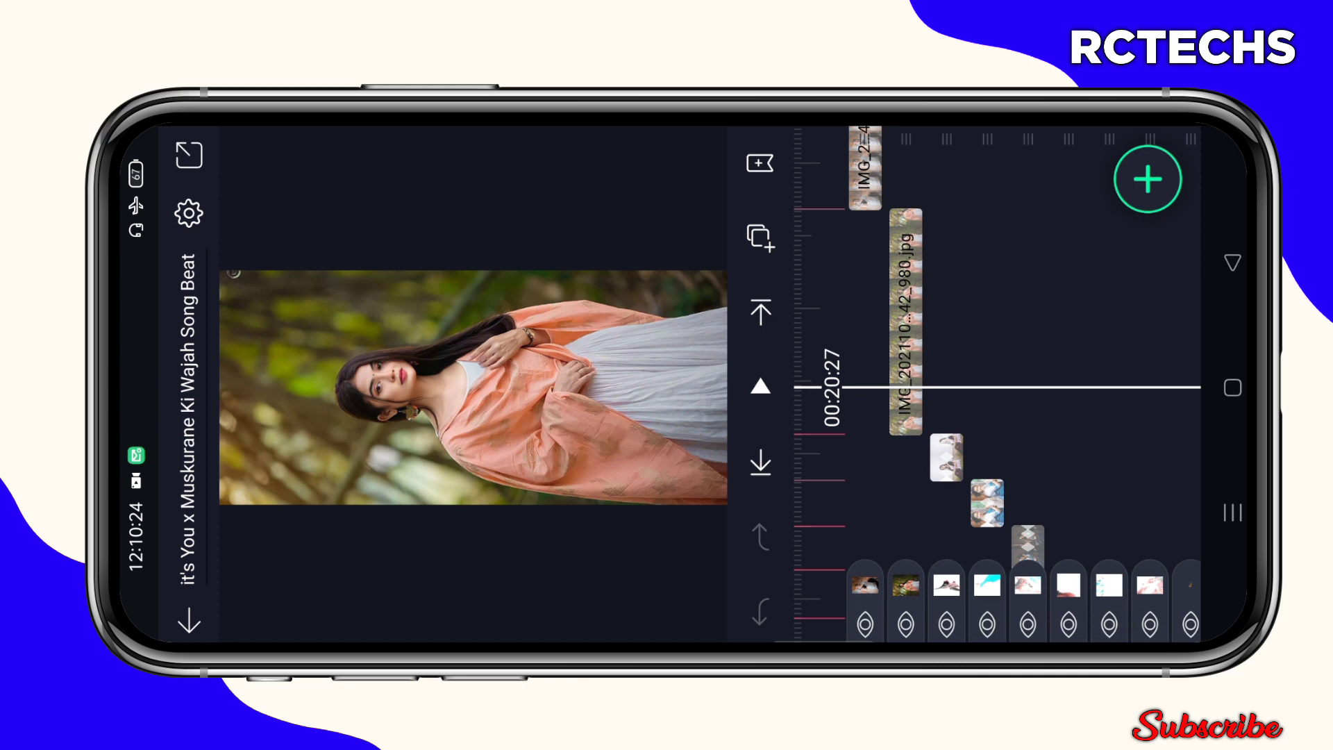
# Paste the copied effects onto the IMG_20211022_114042_980.jpg photo
pyautogui.click(907, 343)
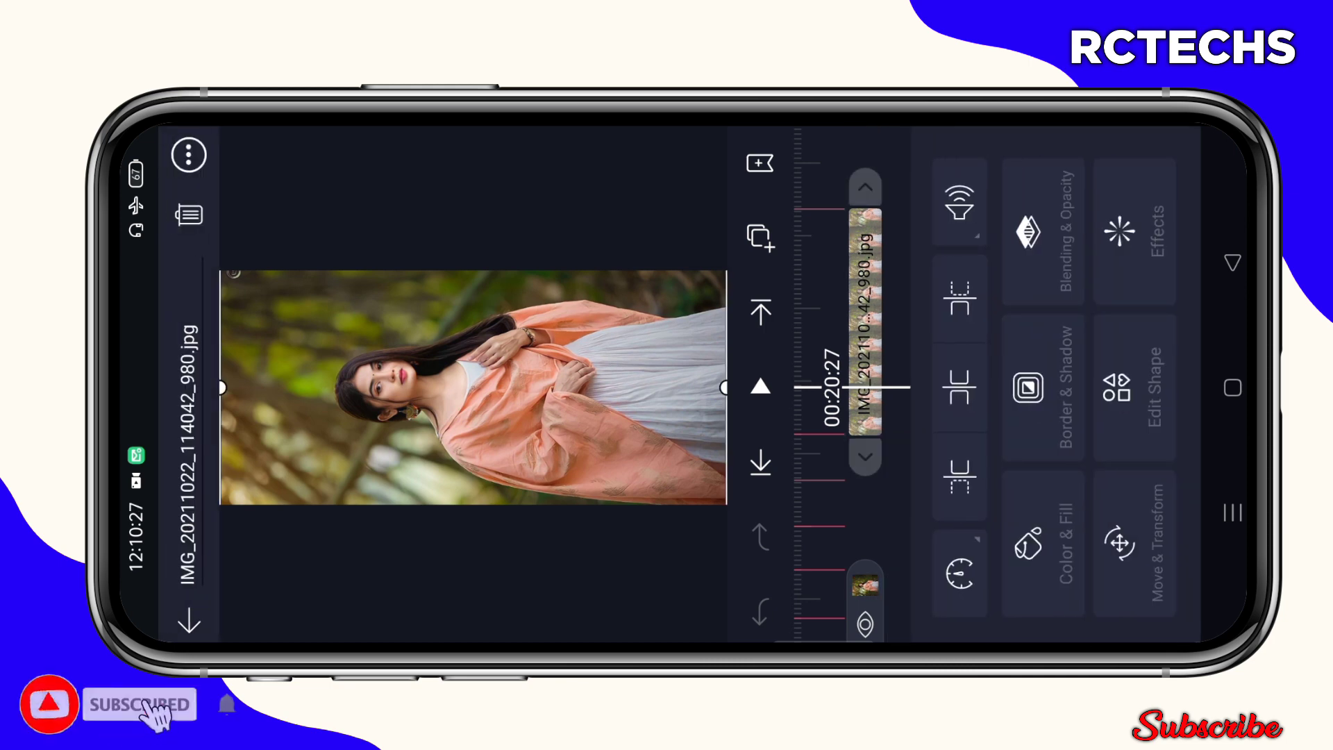
pyautogui.click(1135, 231)
pyautogui.click(1164, 606)
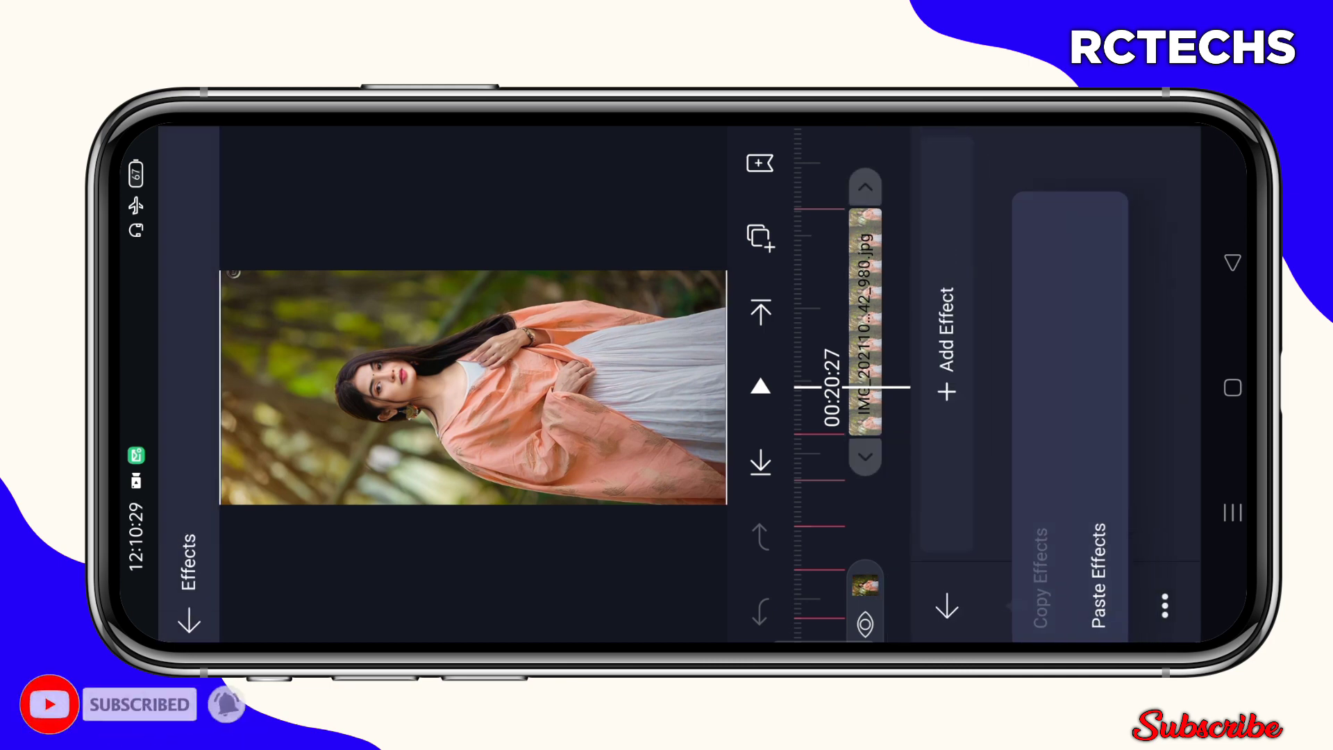
pyautogui.click(1164, 606)
pyautogui.click(1098, 573)
pyautogui.click(946, 607)
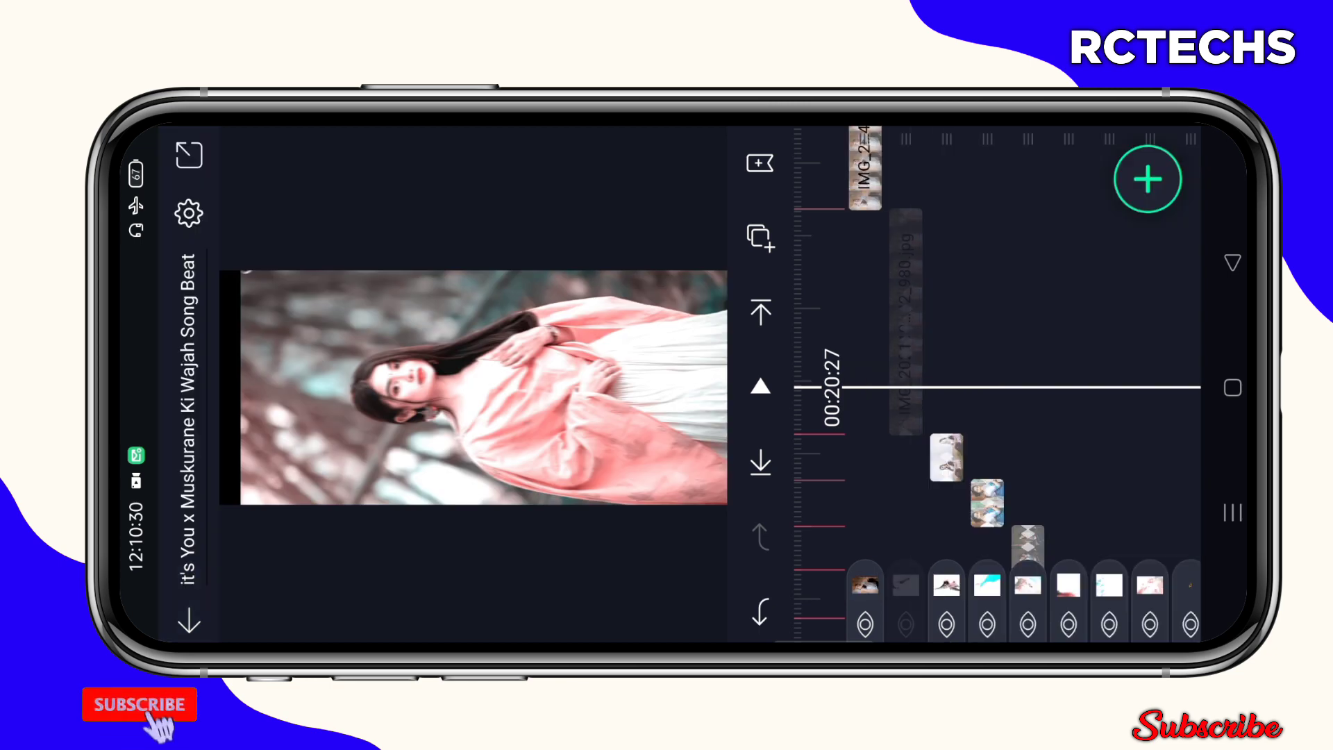
# Paste the copied effects onto the next photo layer
pyautogui.moveTo(1041, 313); pyautogui.dragTo(1041, 469)
pyautogui.click(865, 355)
pyautogui.click(1135, 232)
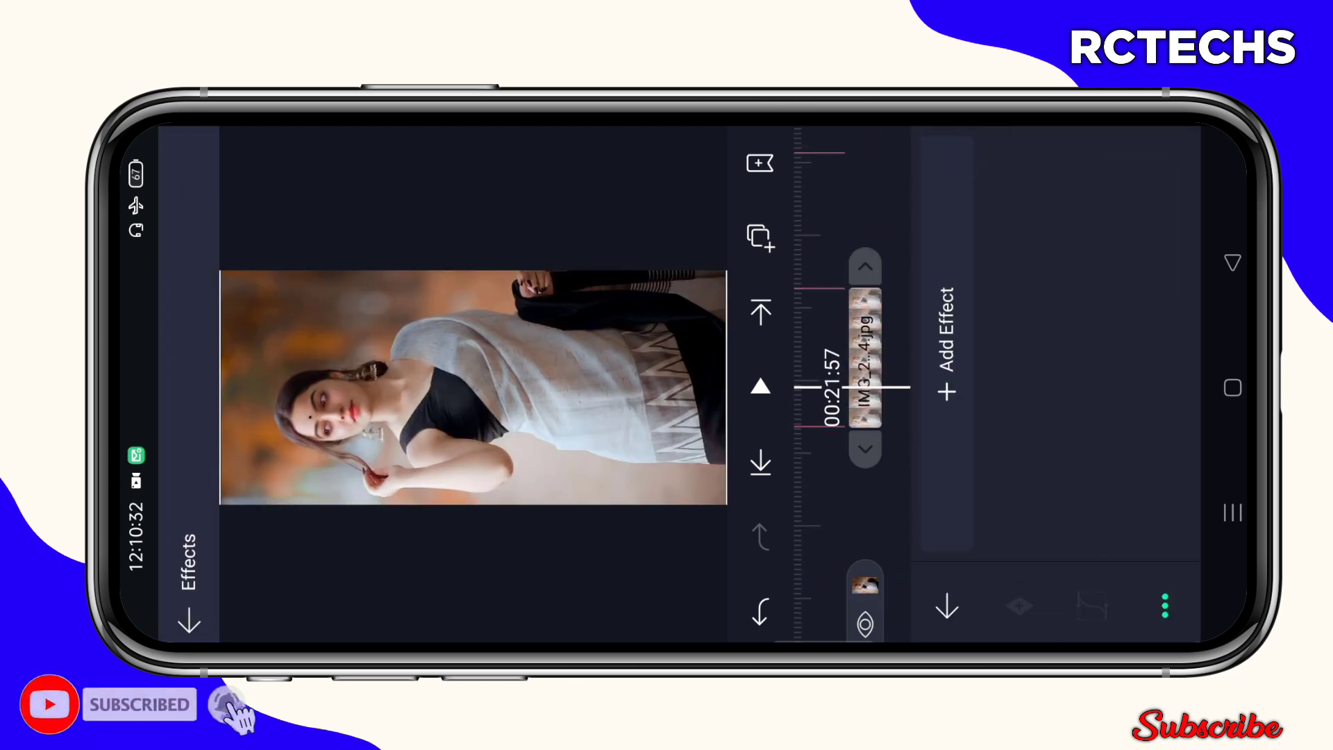
pyautogui.click(1165, 607)
pyautogui.click(1099, 552)
pyautogui.click(1042, 260)
# Select and deselect the RC TECHS(ravi).mp4 music clip
pyautogui.moveTo(1042, 292)
pyautogui.mouseDown()
pyautogui.moveTo(1041, 438)
pyautogui.moveTo(1041, 312)
pyautogui.mouseUp()
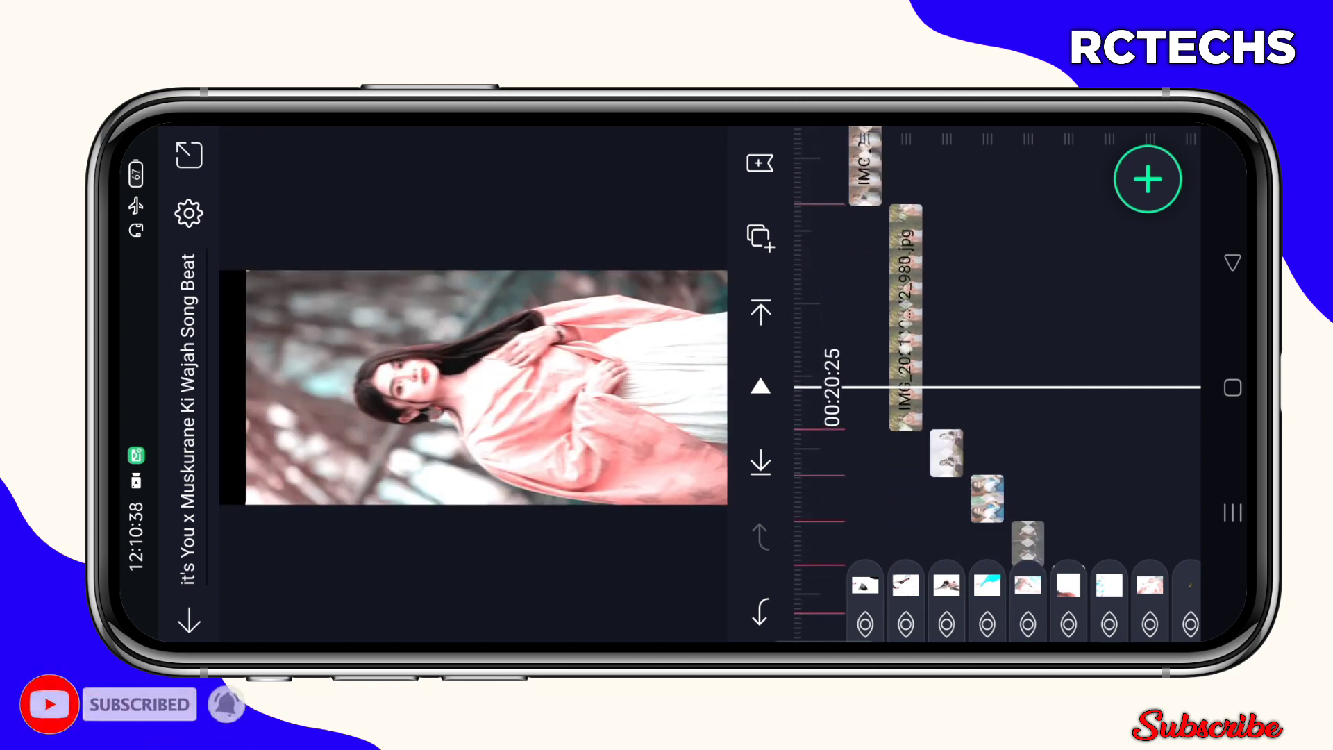
pyautogui.click(1083, 312)
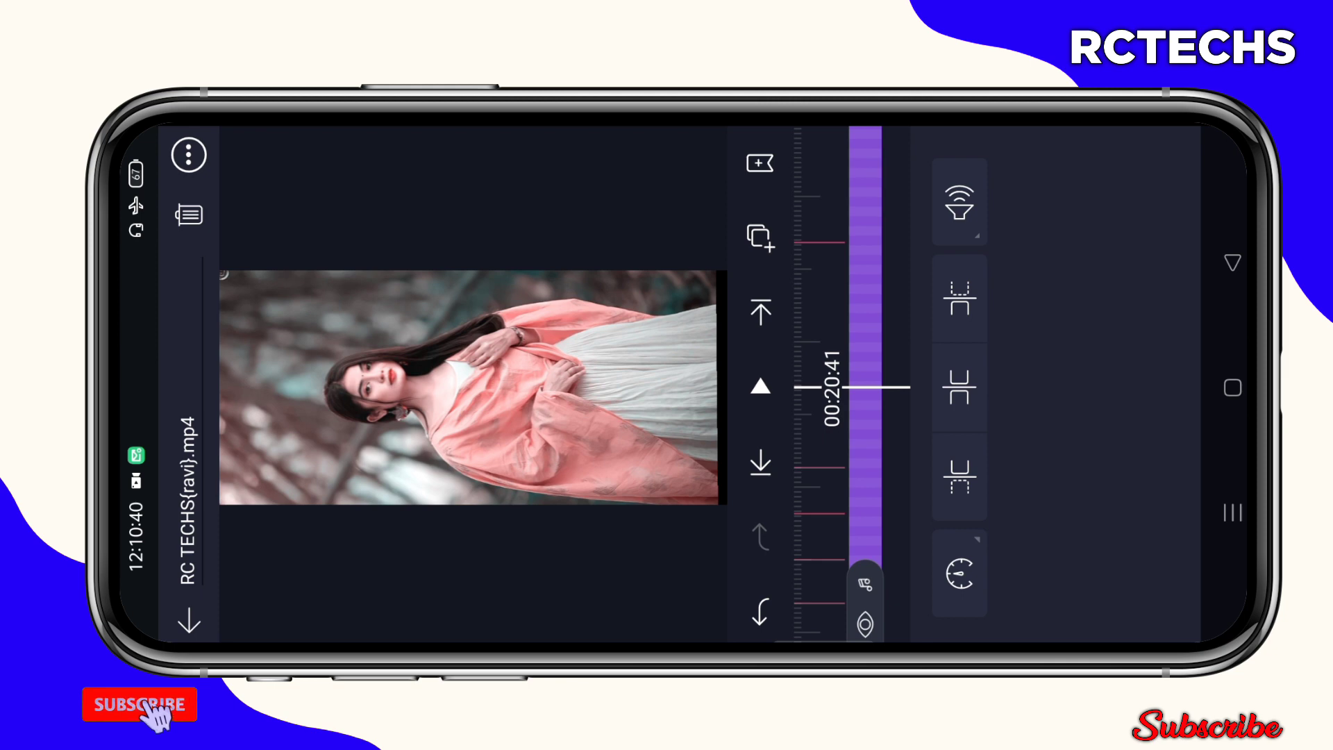
pyautogui.press('Escape')
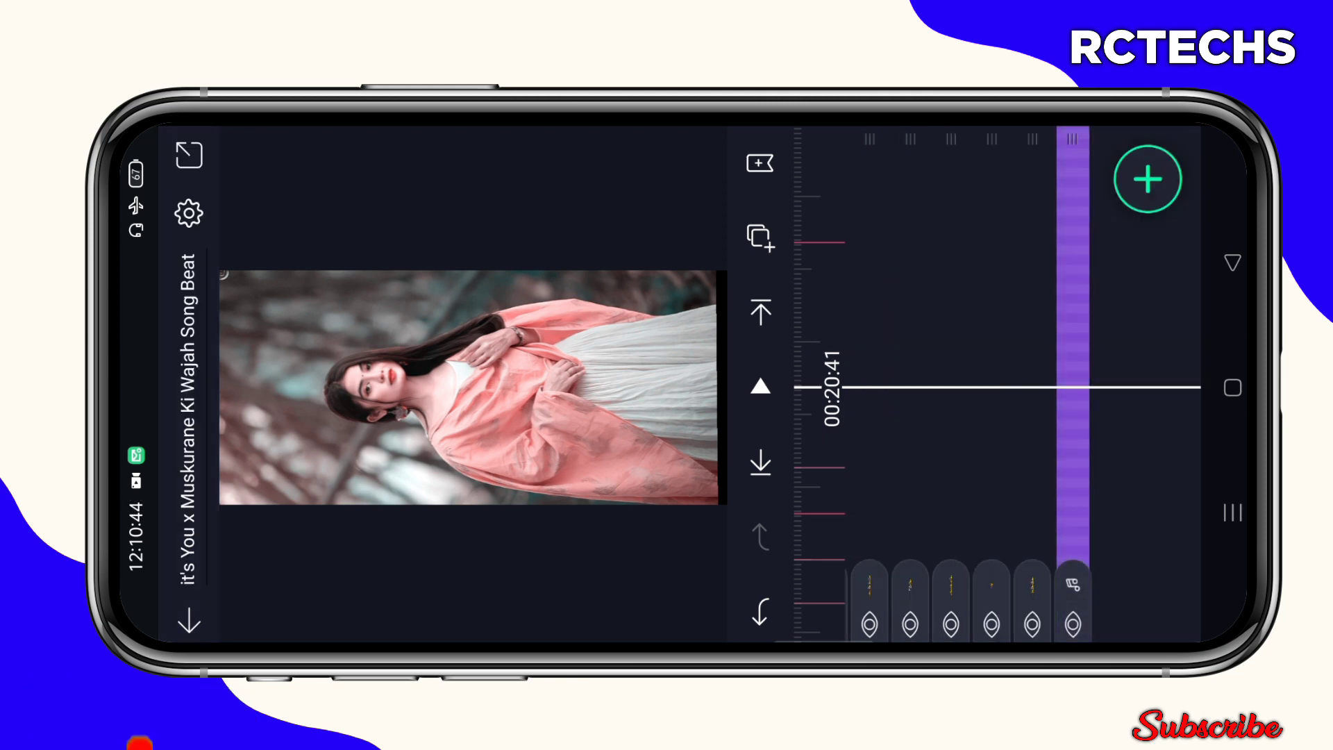
pyautogui.click(1074, 312)
pyautogui.press('Escape')
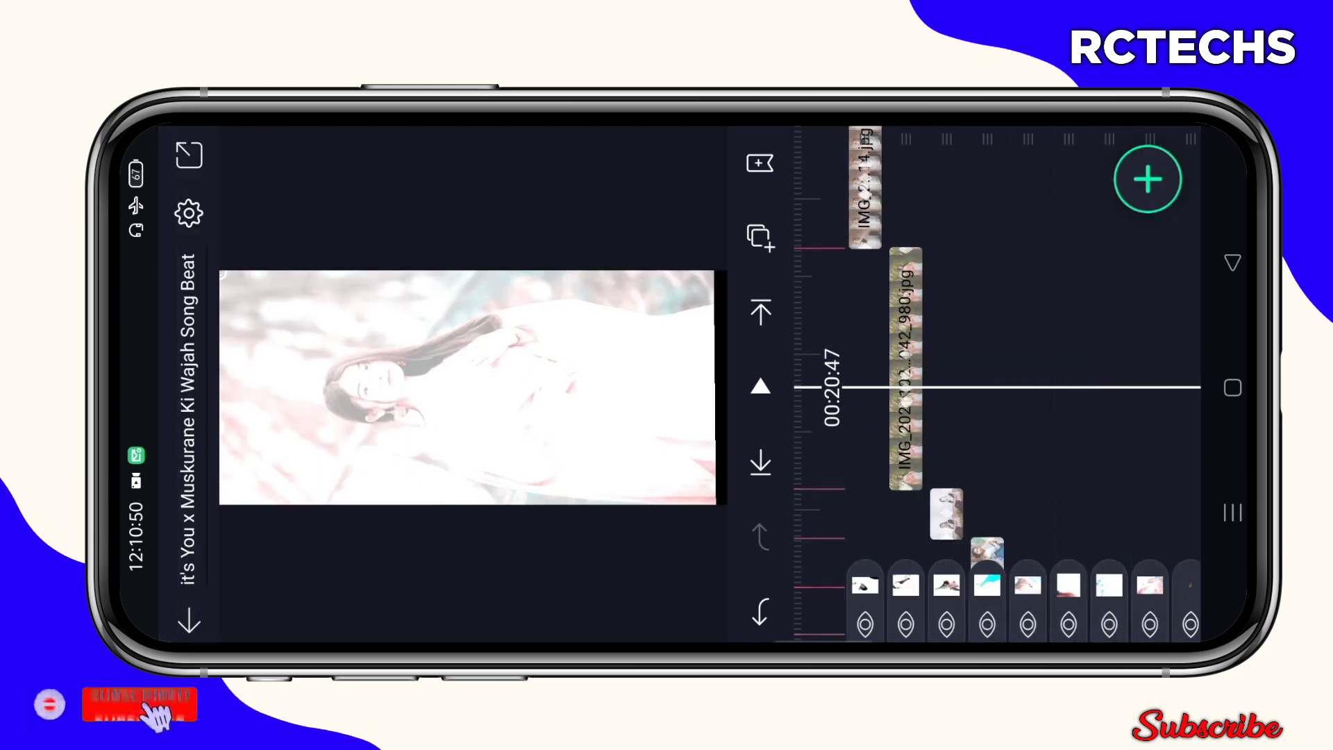
# Keyframe the IMG_20211022_114042_980.jpg photo's brightness to flash up to about +56%
pyautogui.click(906, 369)
pyautogui.click(1122, 223)
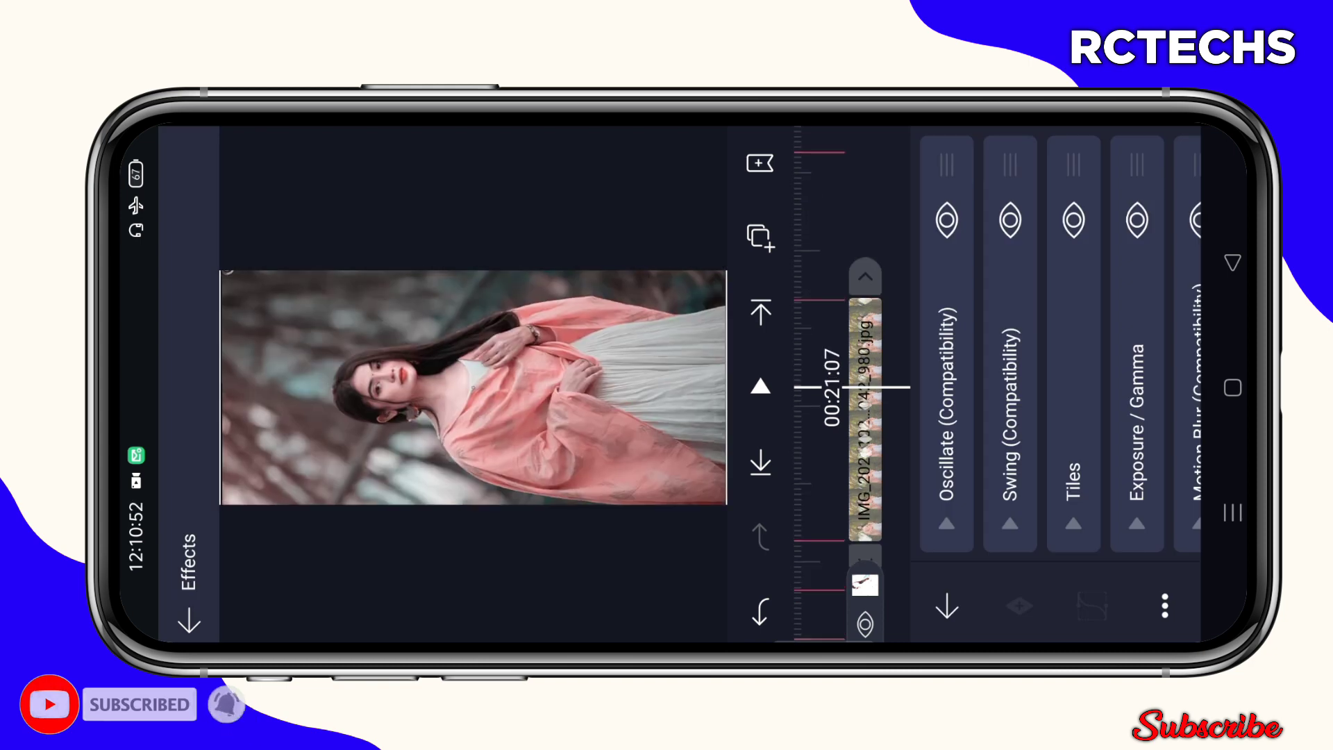
pyautogui.hscroll(4, 1058, 343)
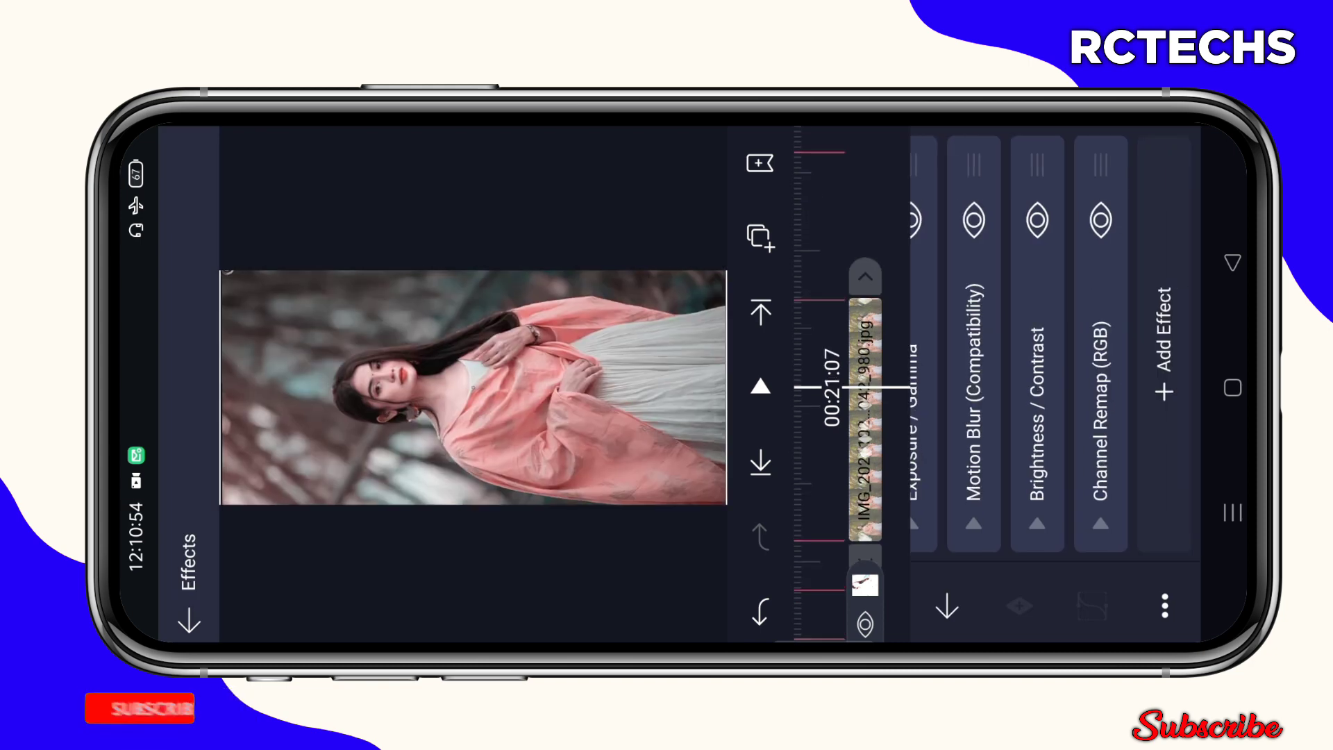
pyautogui.click(1036, 407)
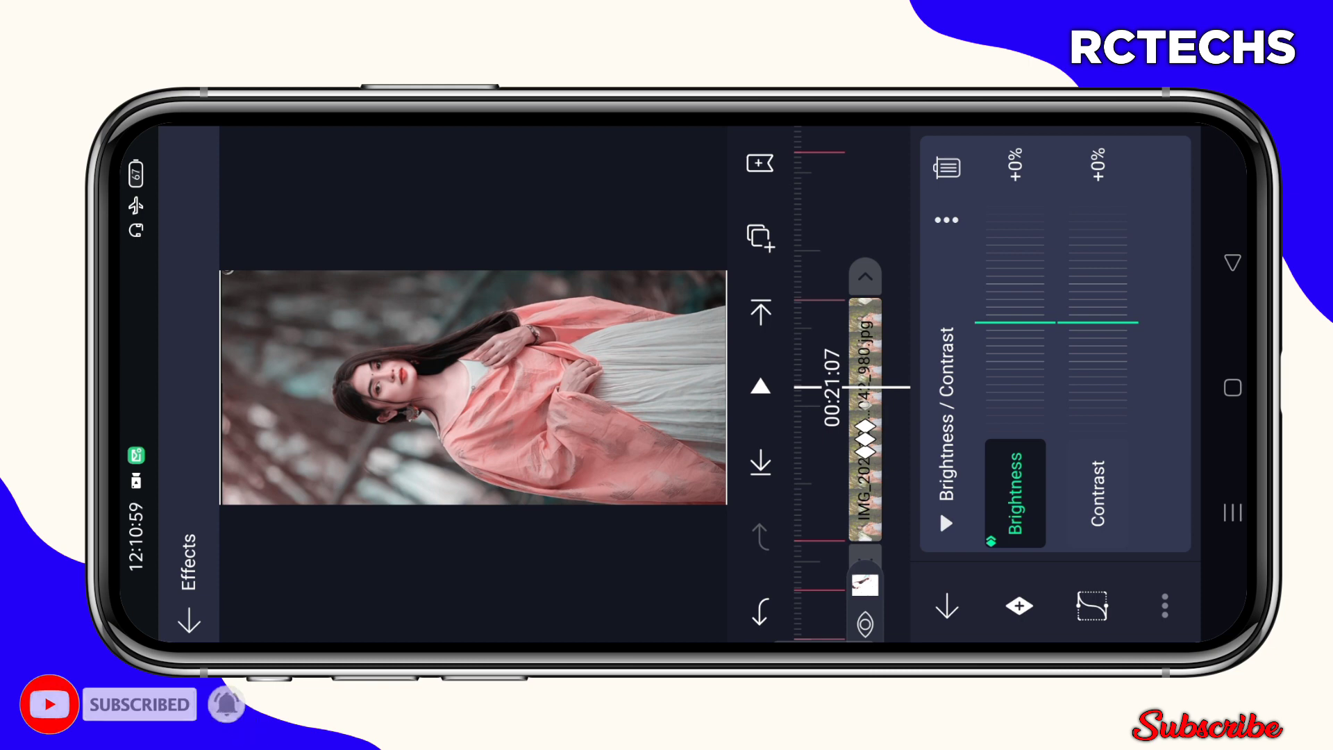
pyautogui.click(1020, 605)
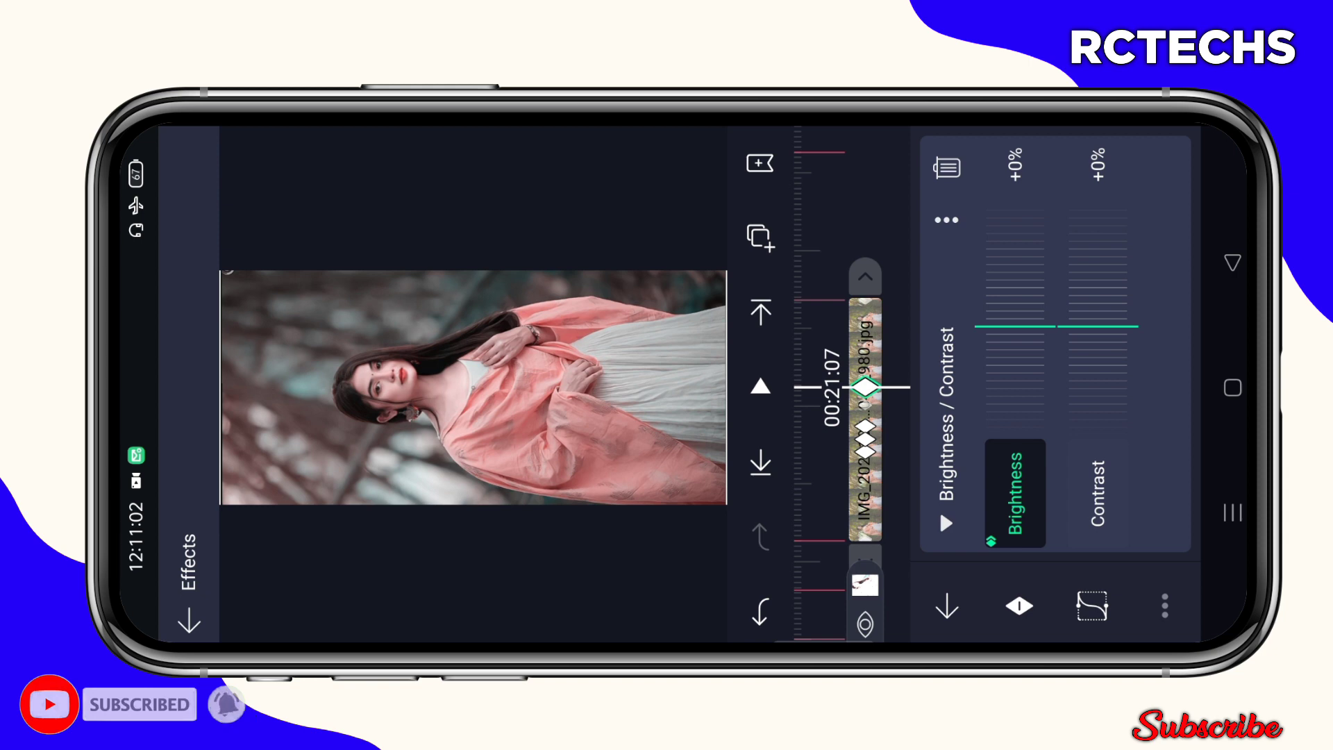
pyautogui.moveTo(864, 469); pyautogui.dragTo(864, 461)
pyautogui.click(1018, 605)
pyautogui.moveTo(1015, 344)
pyautogui.mouseDown()
pyautogui.moveTo(1015, 245)
pyautogui.moveTo(1015, 287)
pyautogui.mouseUp()
pyautogui.click(946, 606)
pyautogui.moveTo(864, 469)
pyautogui.mouseDown()
pyautogui.moveTo(865, 427)
pyautogui.moveTo(865, 484)
pyautogui.mouseUp()
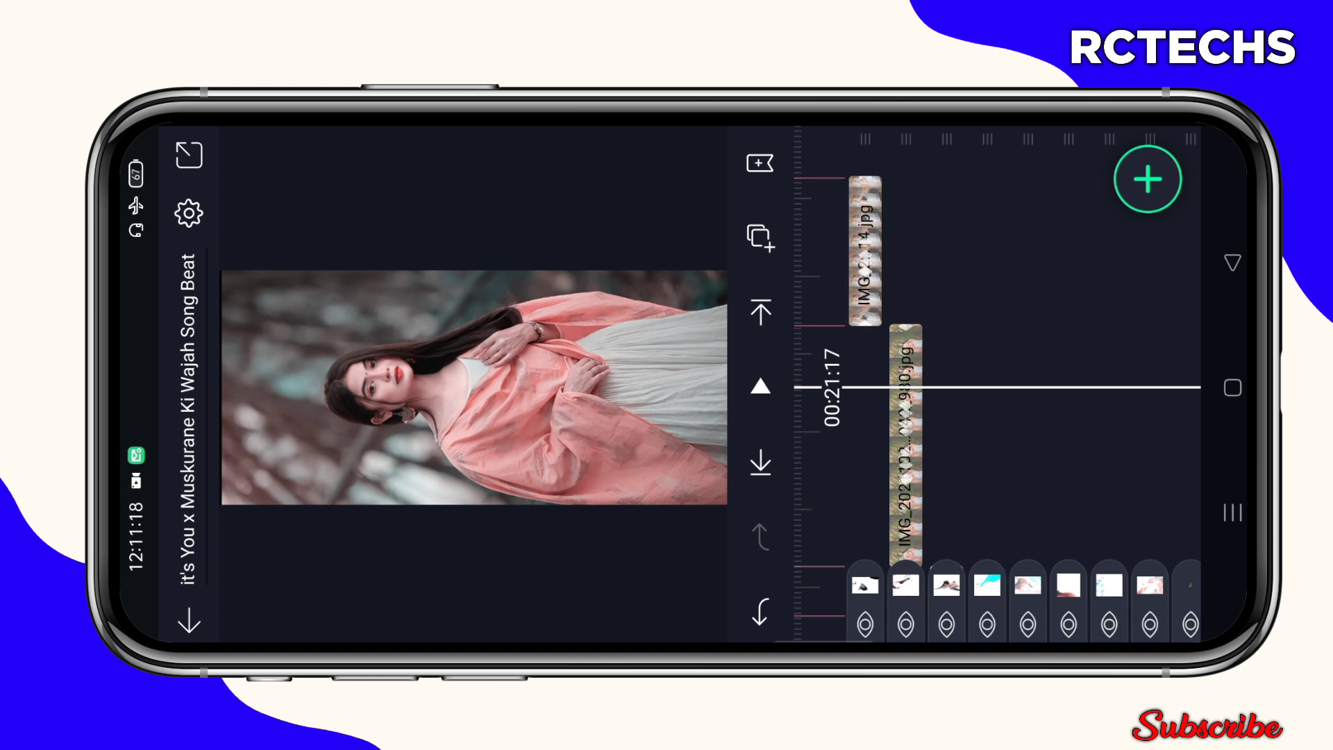
# Adjust the IMG_20211022_114042_980.jpg photo's brightness keyframe value around +56%
pyautogui.click(905, 448)
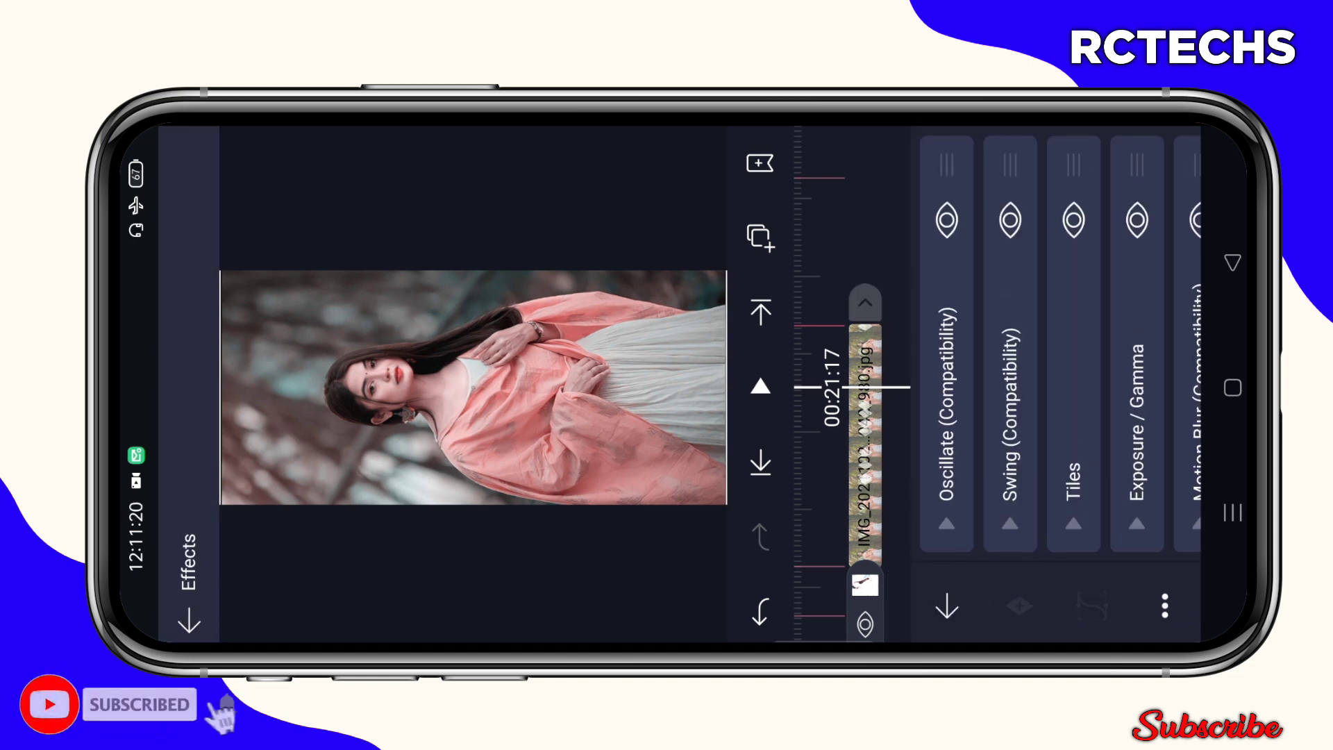
pyautogui.scroll(-5, 1060, 344)
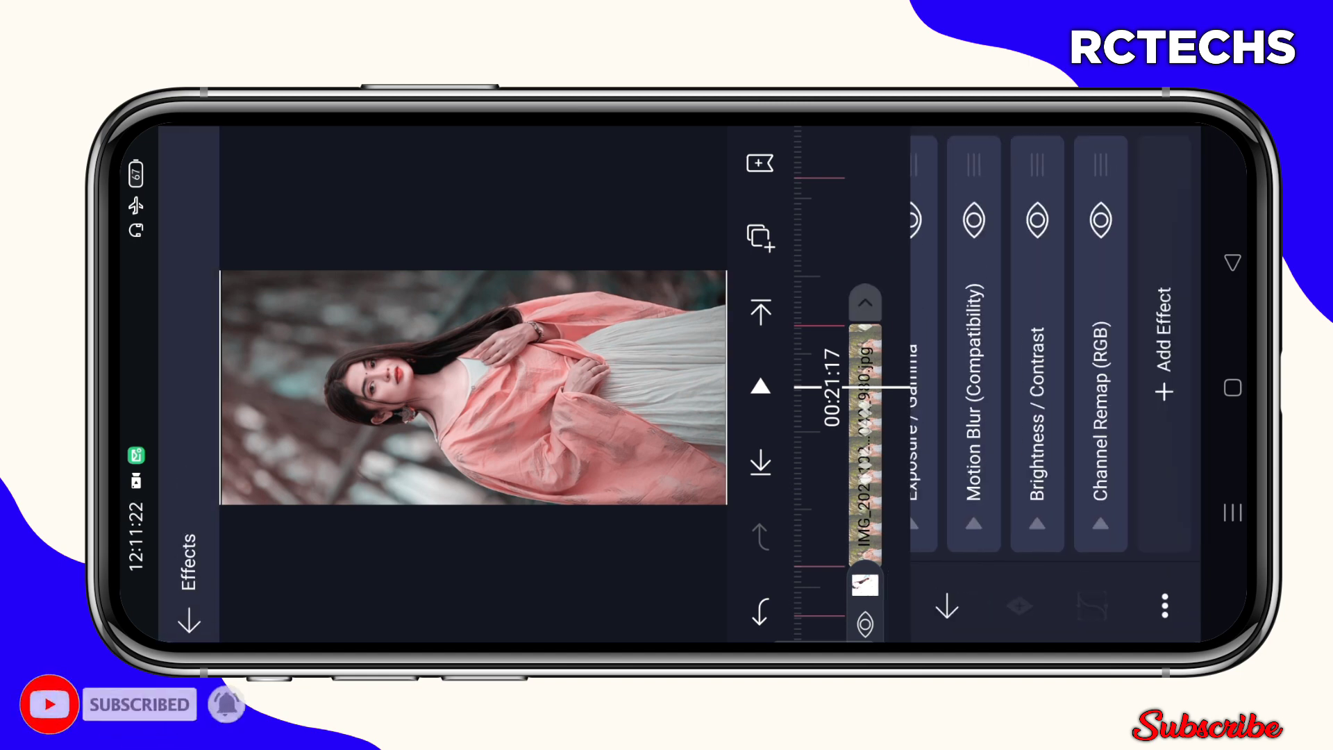
pyautogui.click(1101, 344)
pyautogui.click(946, 607)
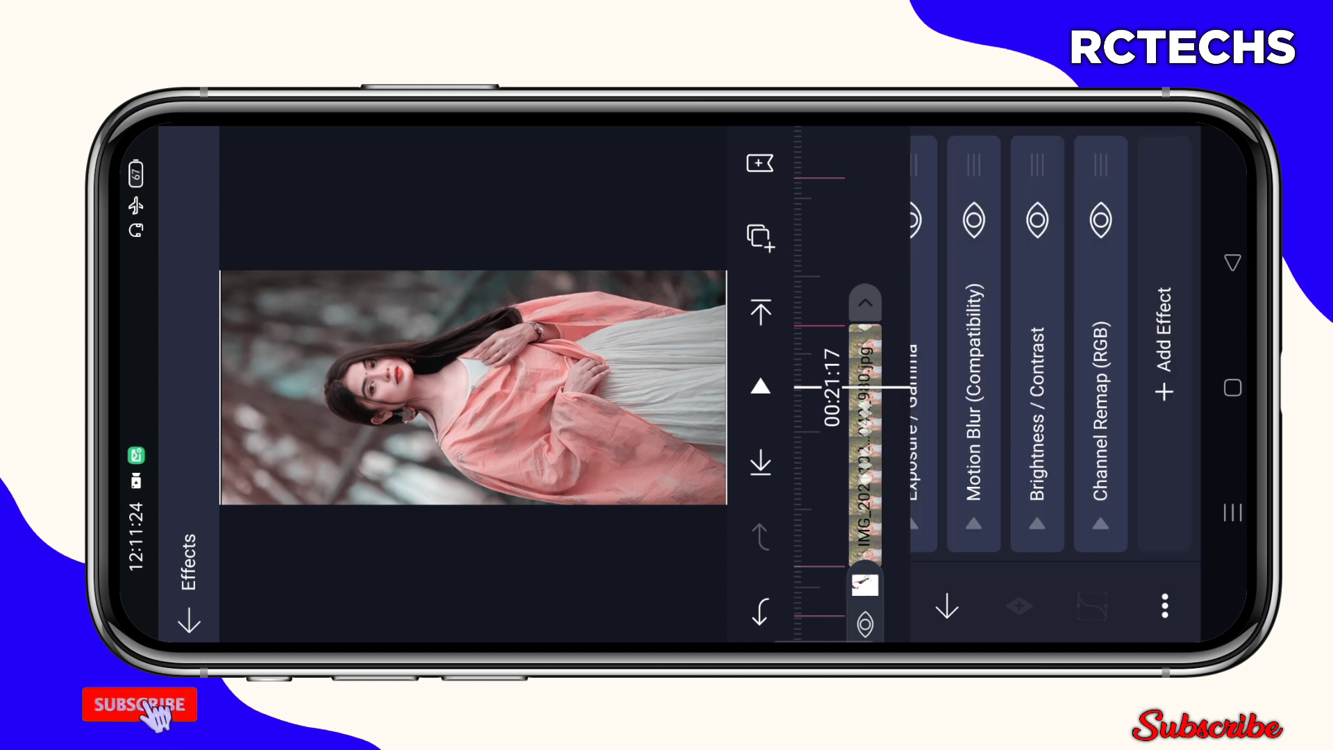
pyautogui.click(1041, 354)
pyautogui.moveTo(864, 480); pyautogui.dragTo(865, 460)
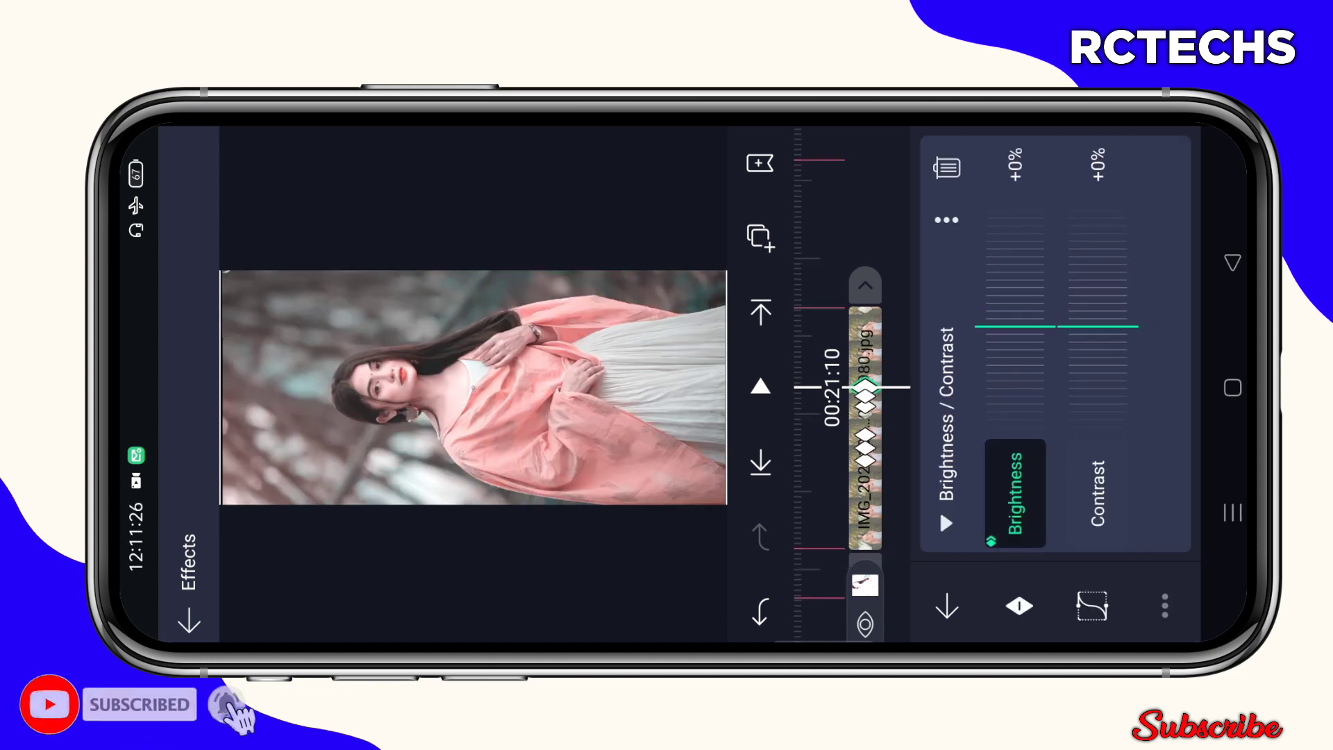
pyautogui.moveTo(1015, 344); pyautogui.dragTo(1016, 239)
pyautogui.moveTo(864, 479); pyautogui.dragTo(865, 459)
pyautogui.click(1018, 606)
pyautogui.click(946, 606)
pyautogui.click(864, 209)
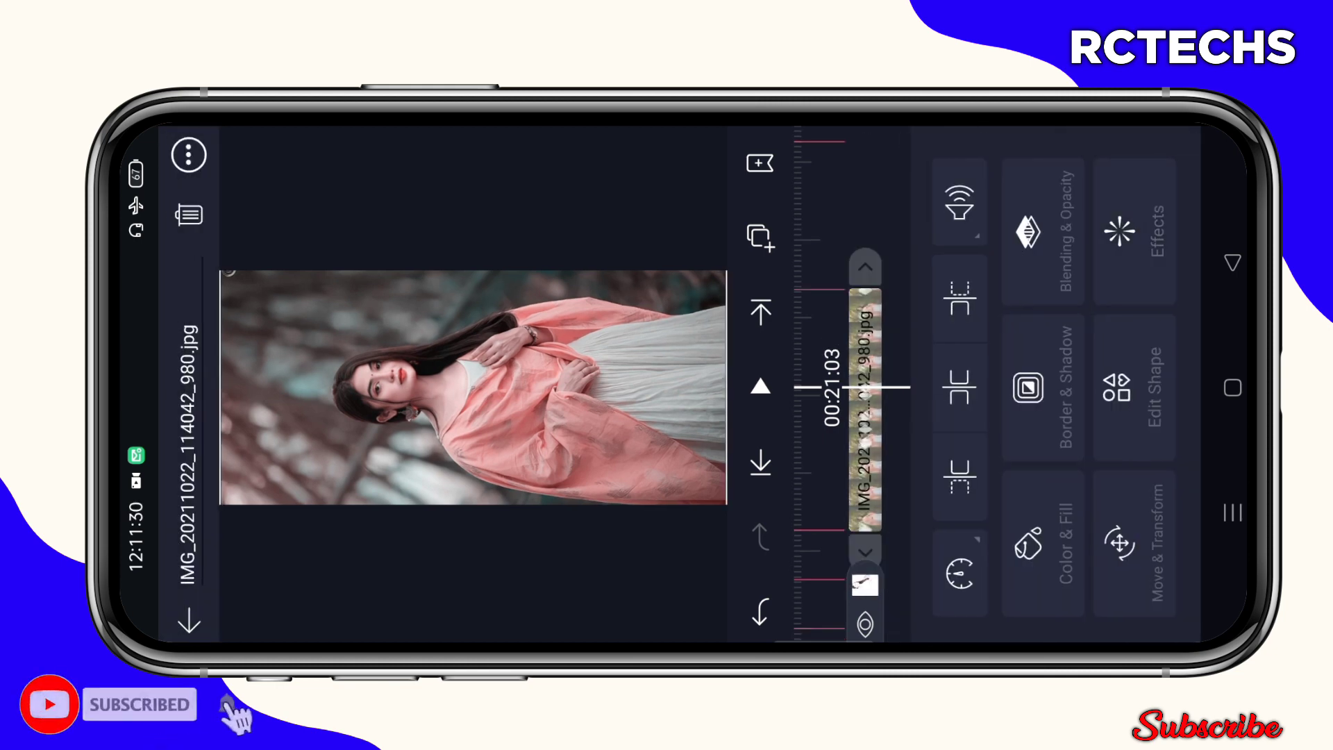
# Recheck Brightness / Contrast, then move to the timeline's end at 00:38:35
pyautogui.click(1147, 231)
pyautogui.moveTo(1105, 364)
pyautogui.mouseDown()
pyautogui.moveTo(979, 364)
pyautogui.moveTo(1020, 365)
pyautogui.mouseUp()
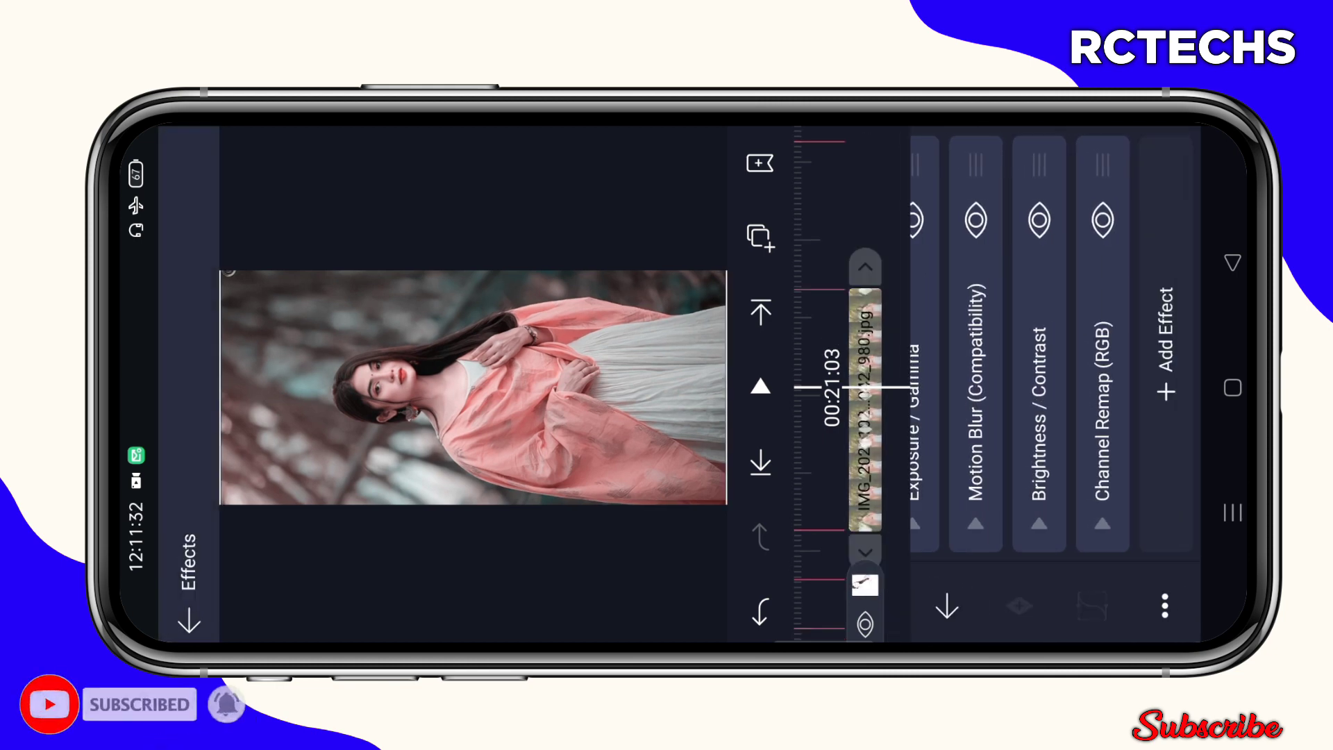
pyautogui.click(1036, 417)
pyautogui.click(946, 606)
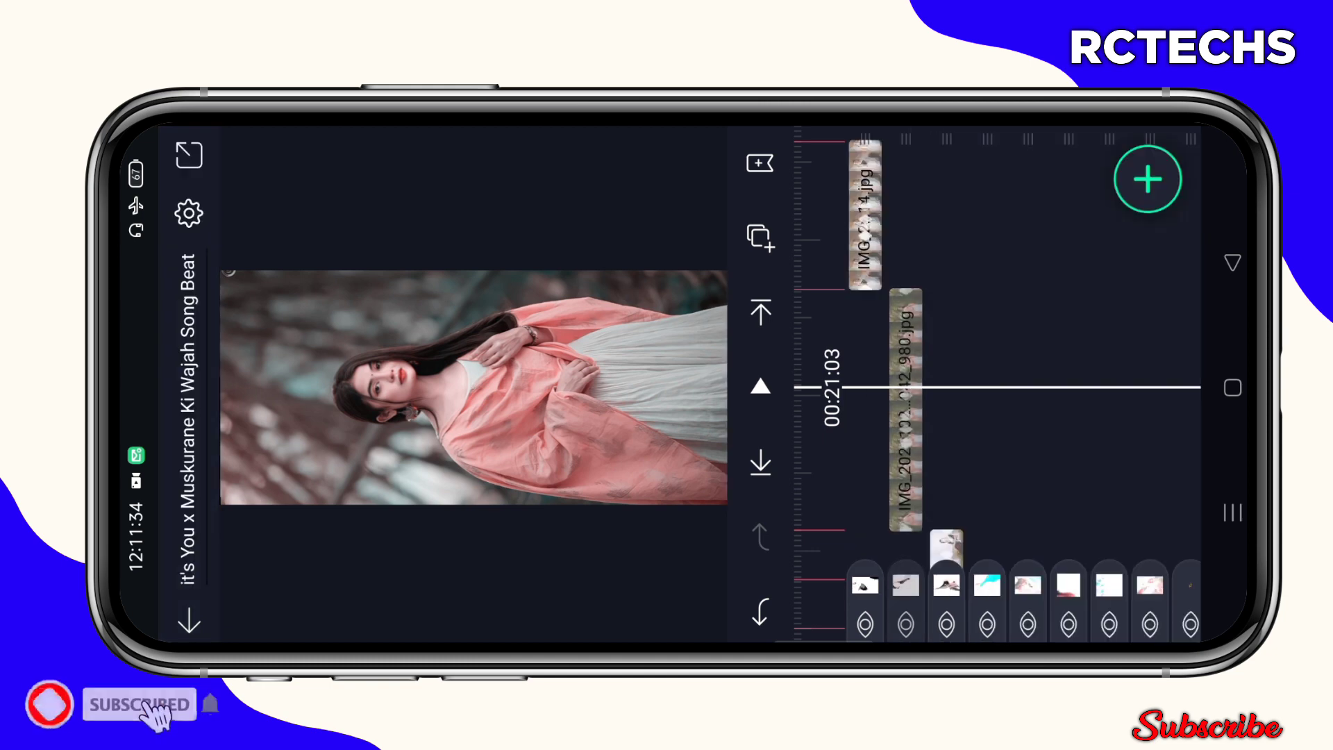
pyautogui.moveTo(1021, 261); pyautogui.dragTo(1020, 469)
pyautogui.moveTo(1021, 261); pyautogui.dragTo(1021, 521)
pyautogui.click(760, 164)
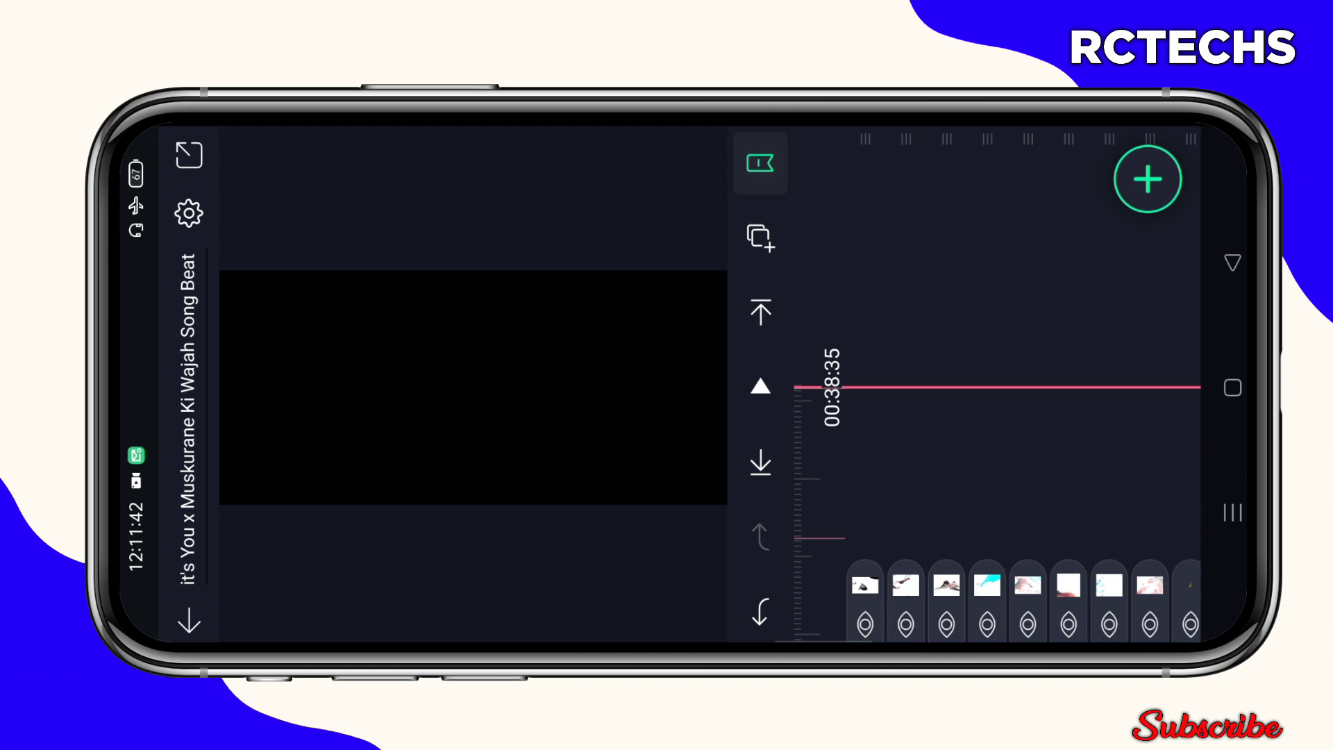
# Choose Video export at 1080p (FHD) with H.264/AVC at 60fps
pyautogui.click(760, 164)
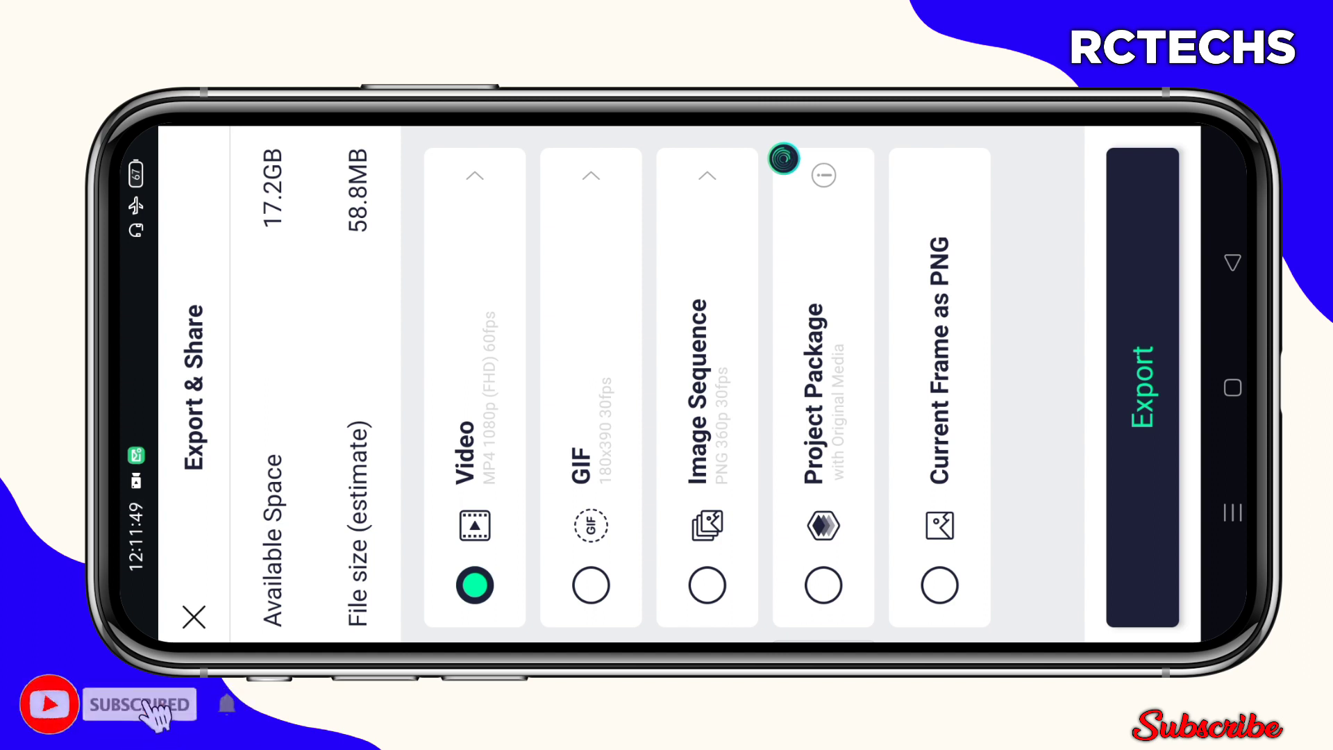
pyautogui.click(783, 158)
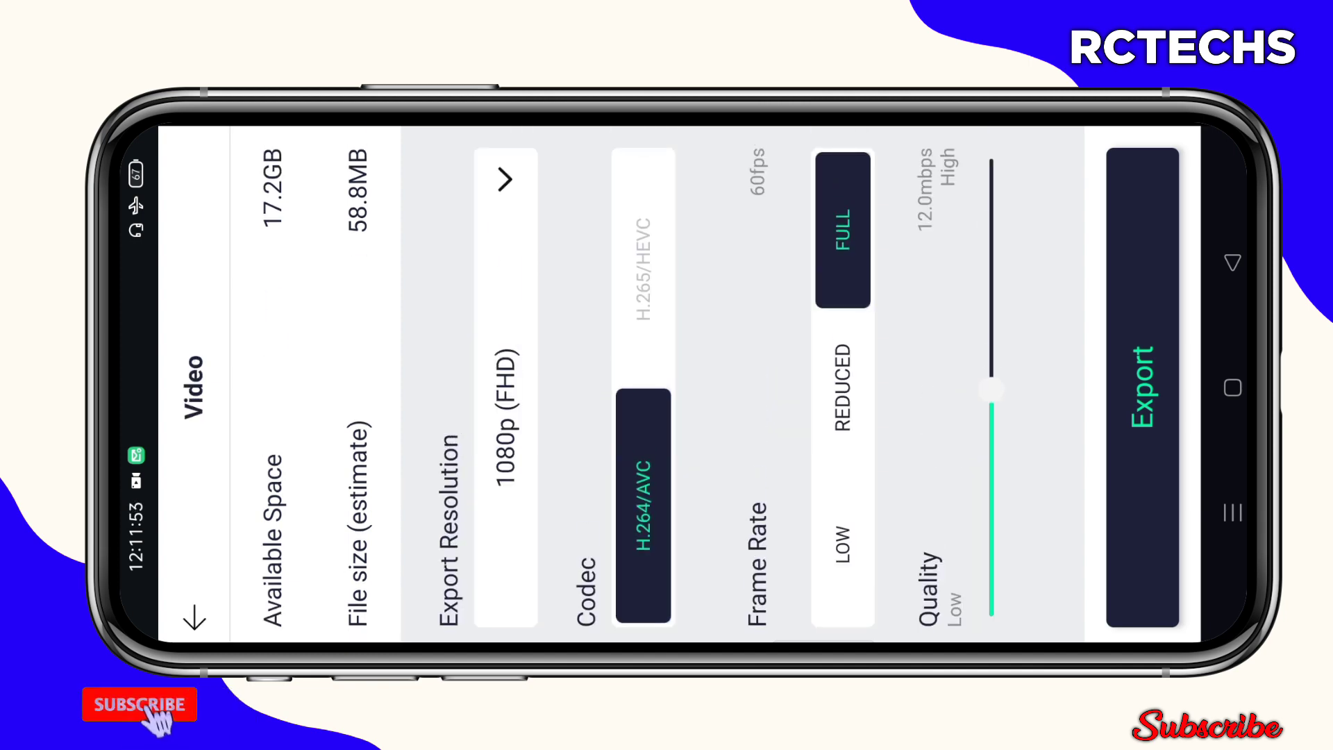
pyautogui.click(505, 406)
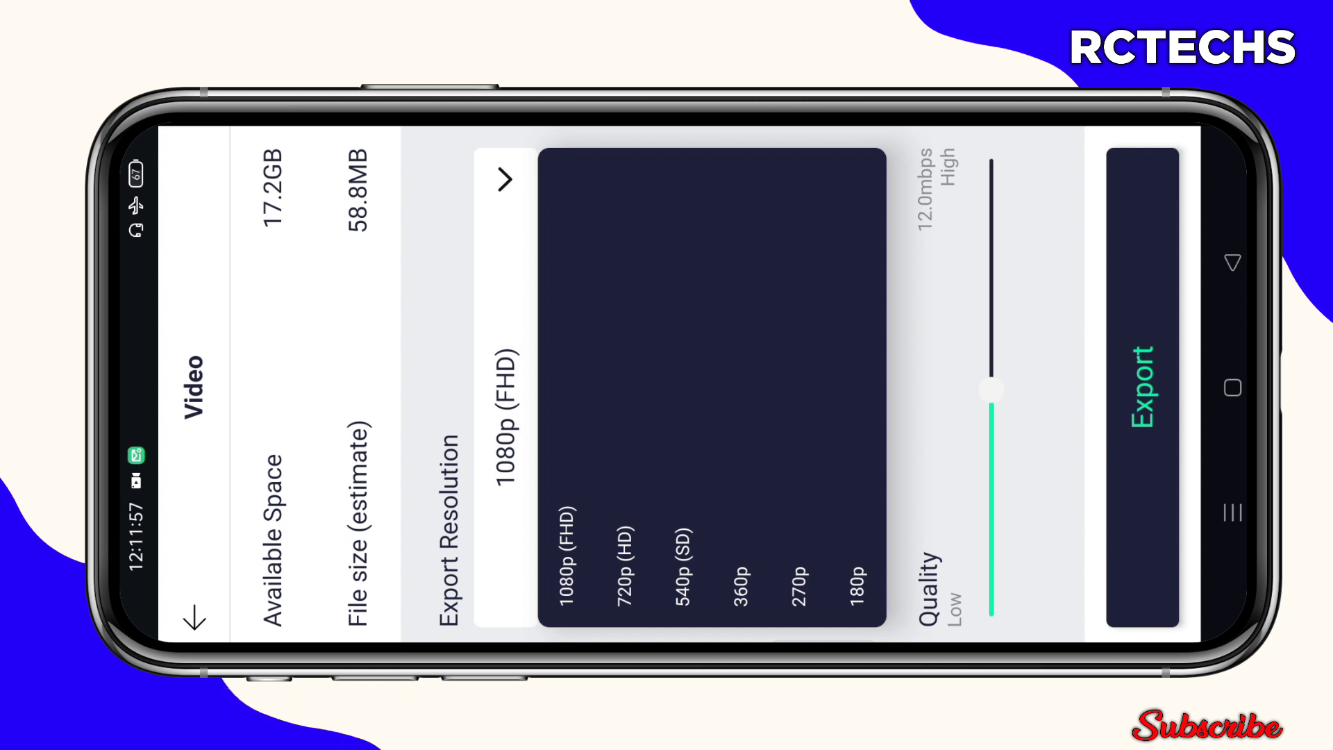
pyautogui.click(568, 557)
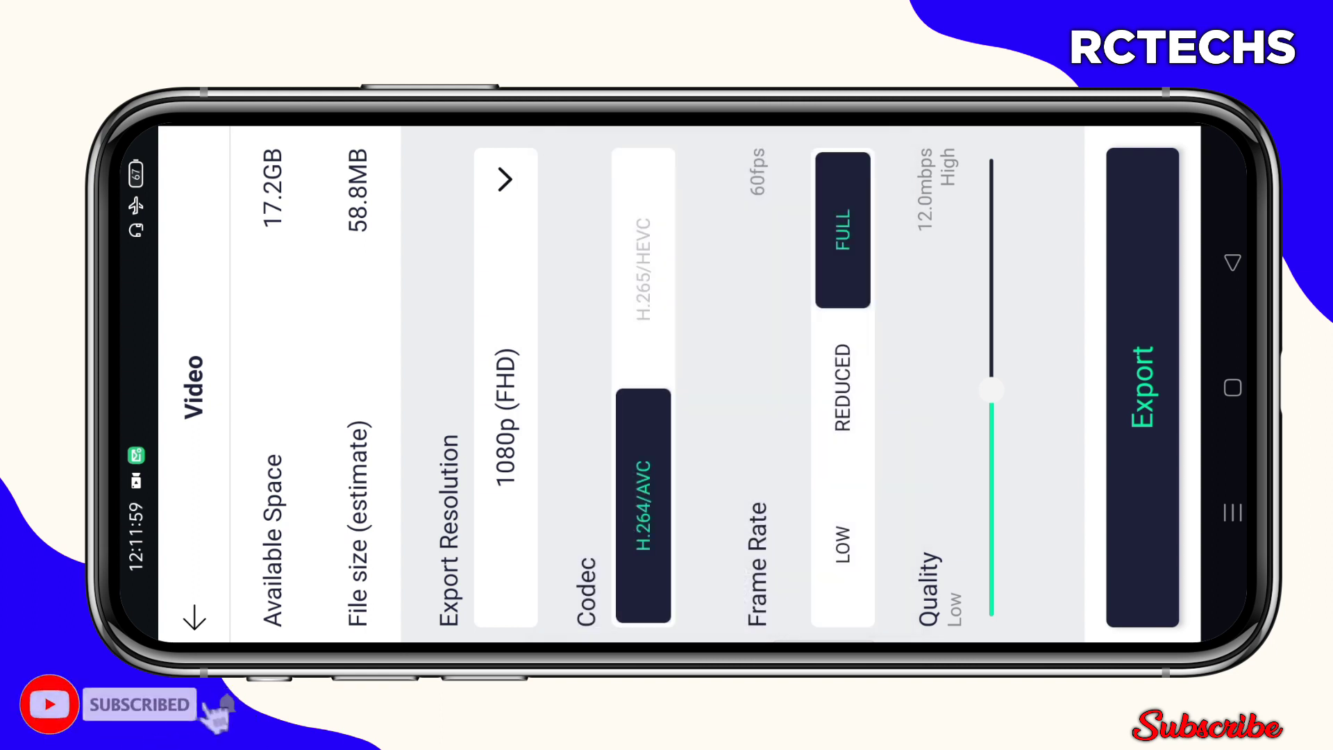